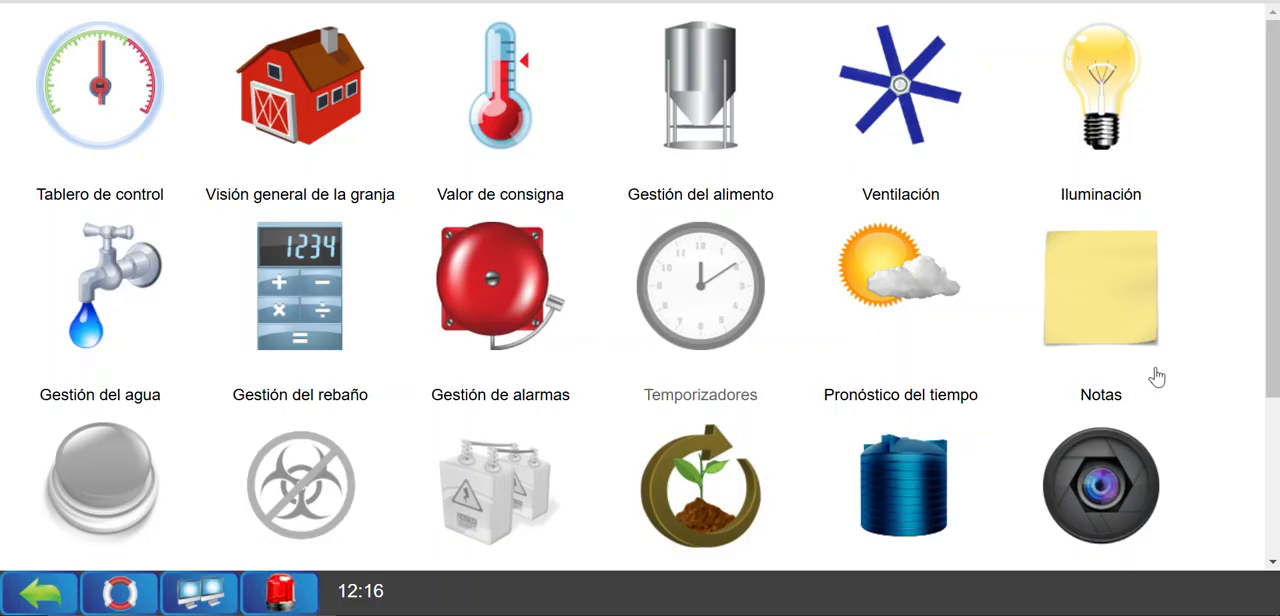
Open the report management page (Informes) from the Instalación section.
scroll(1060, 300, down, 3)
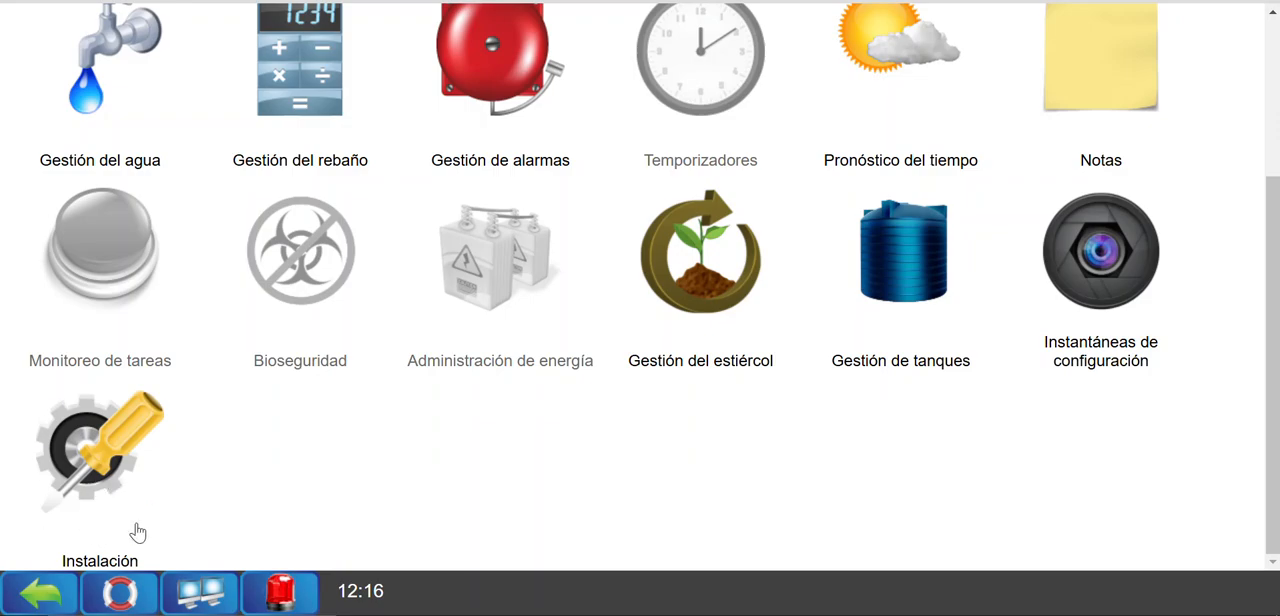
click(112, 484)
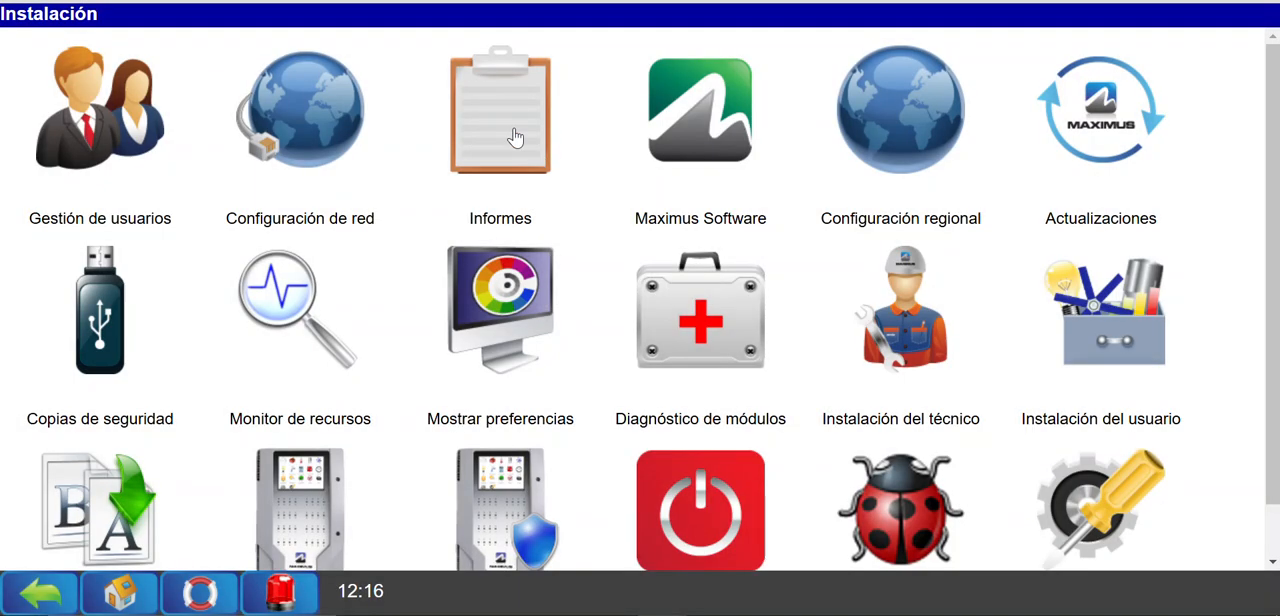
click(505, 158)
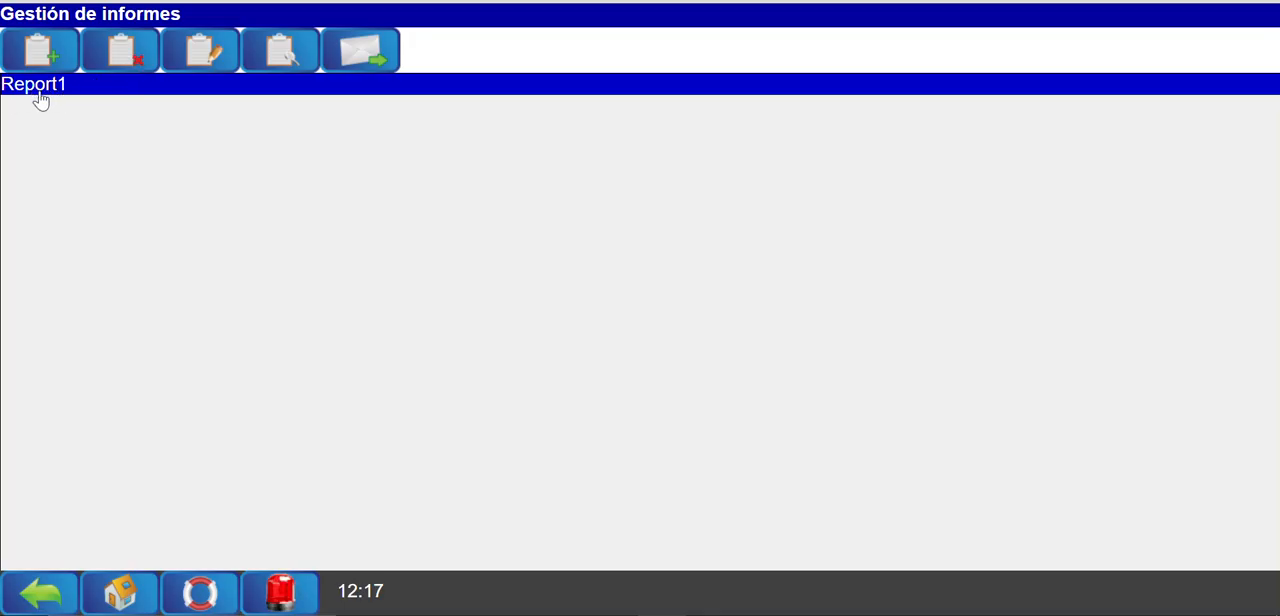
Start deleting Report1 and cancel the deletion.
click(127, 58)
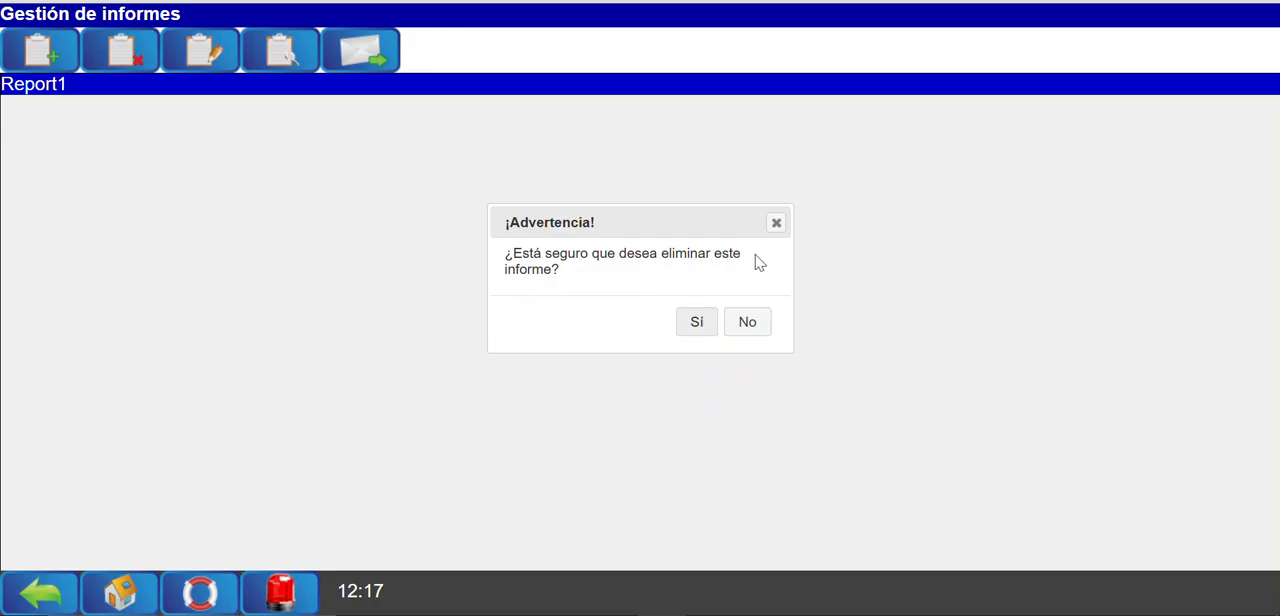
click(772, 230)
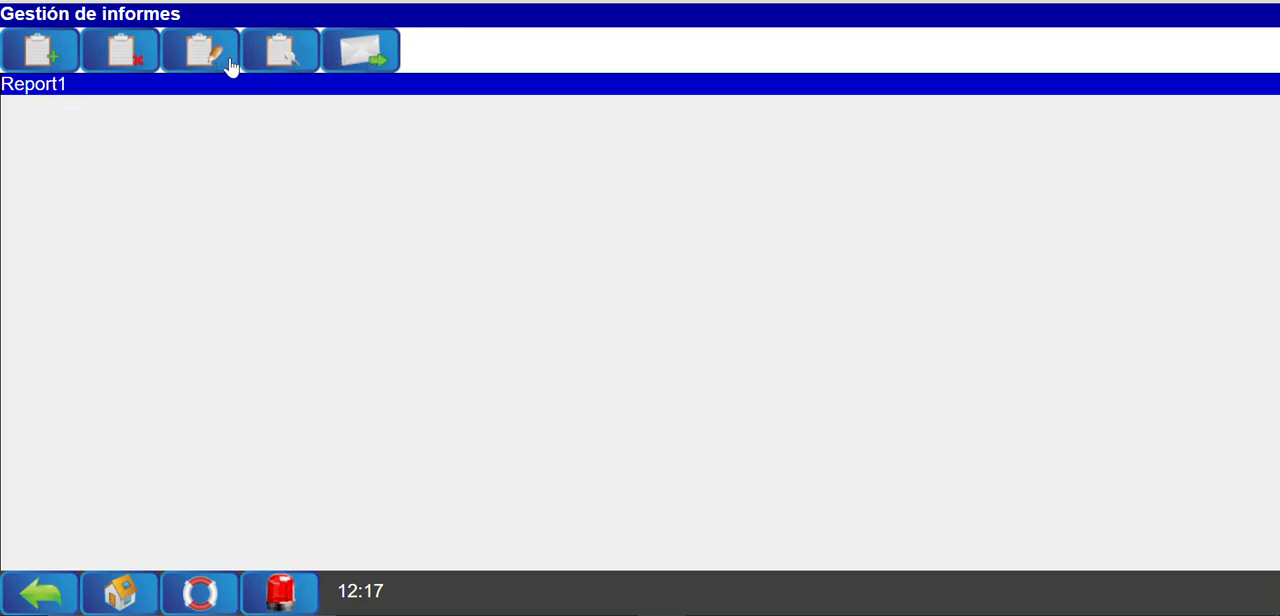
View the contents of Report1, refresh its data and return to the report list.
click(280, 55)
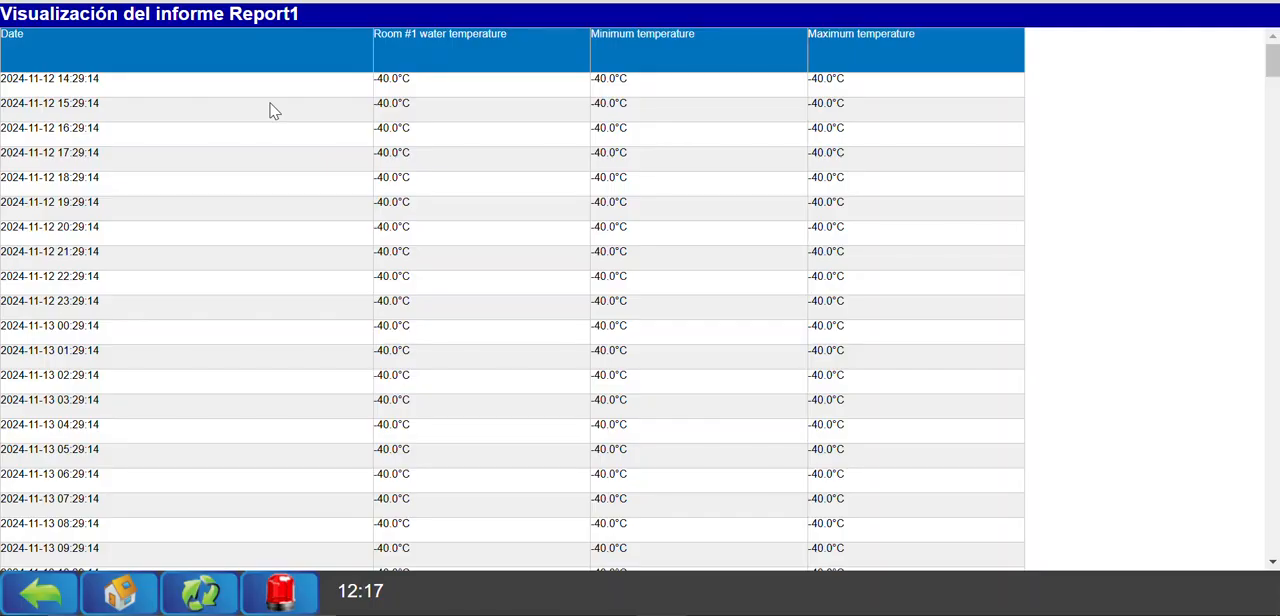
click(203, 594)
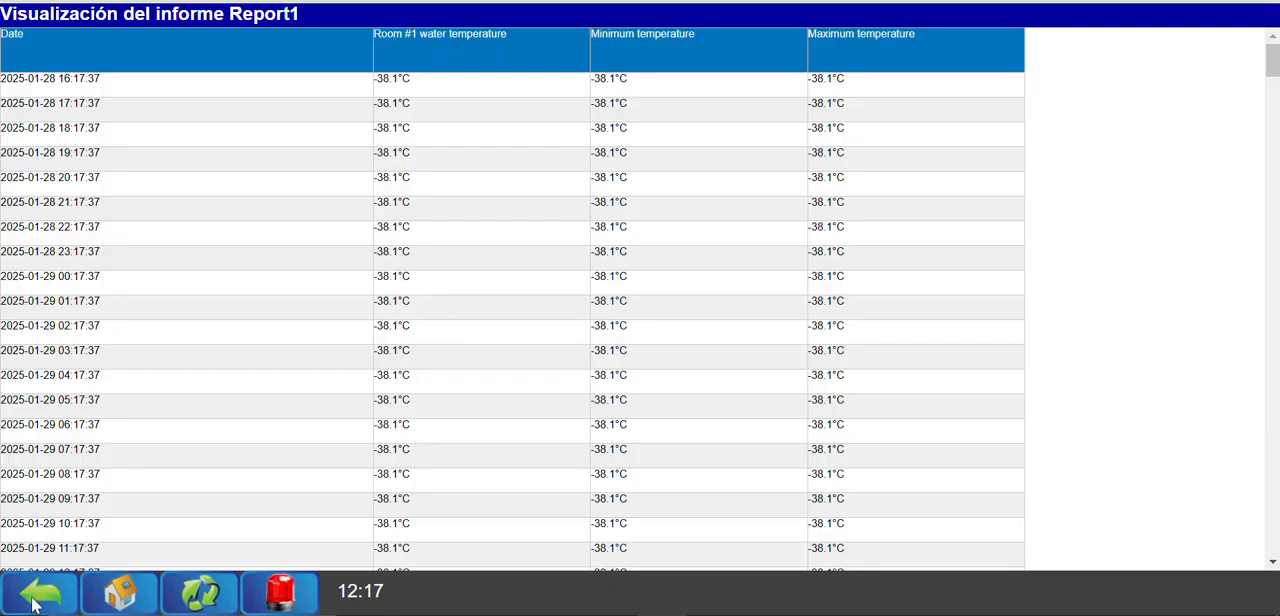
click(36, 598)
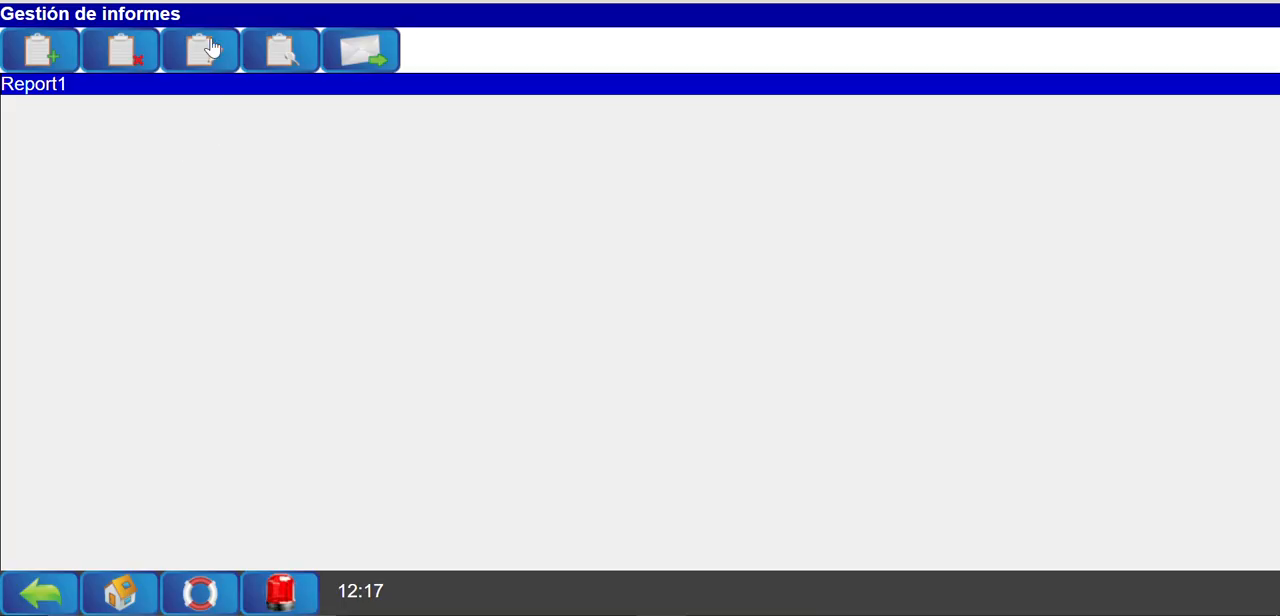
Create a new report that is sent regularly and name it Temperaturas.
click(45, 50)
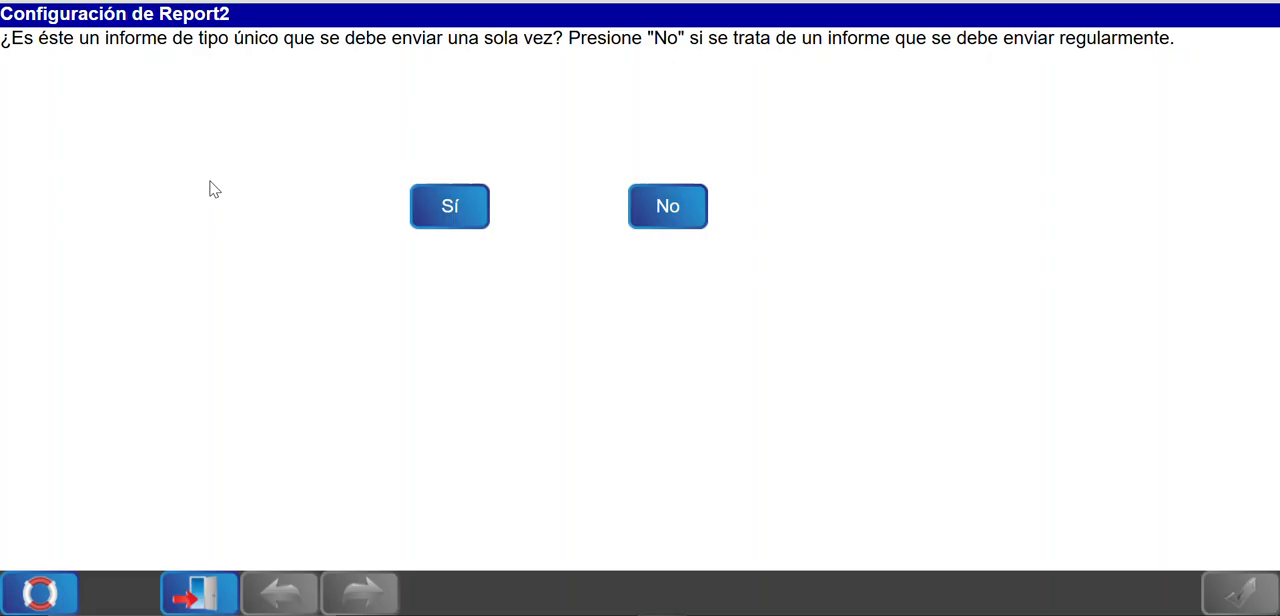
click(666, 214)
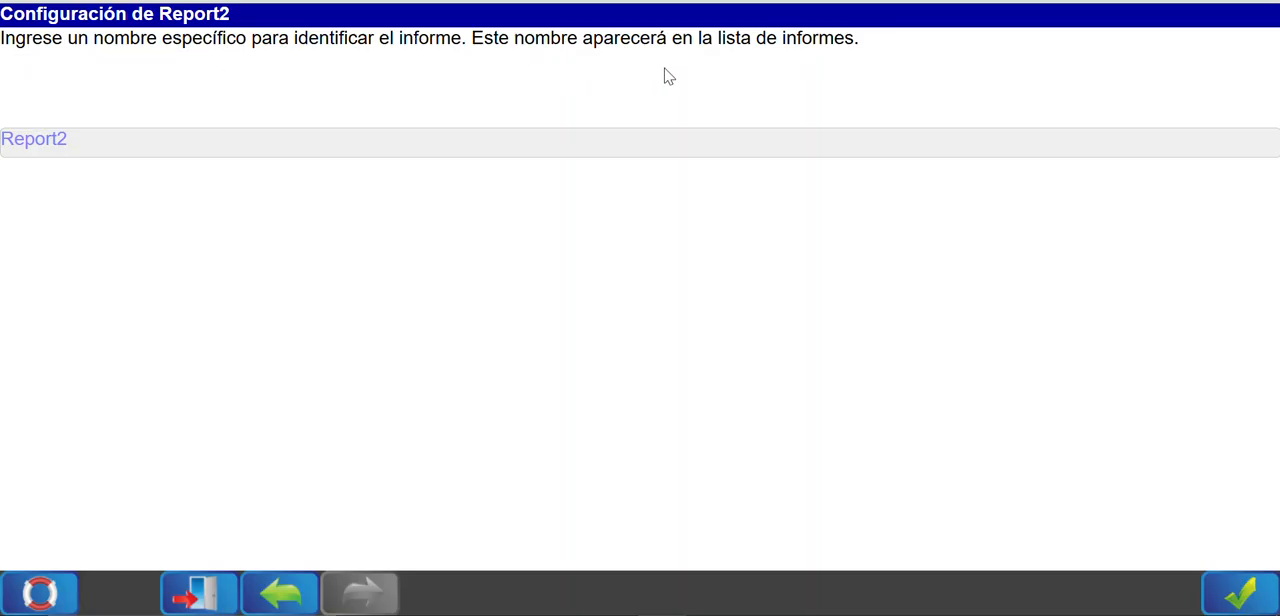
click(517, 156)
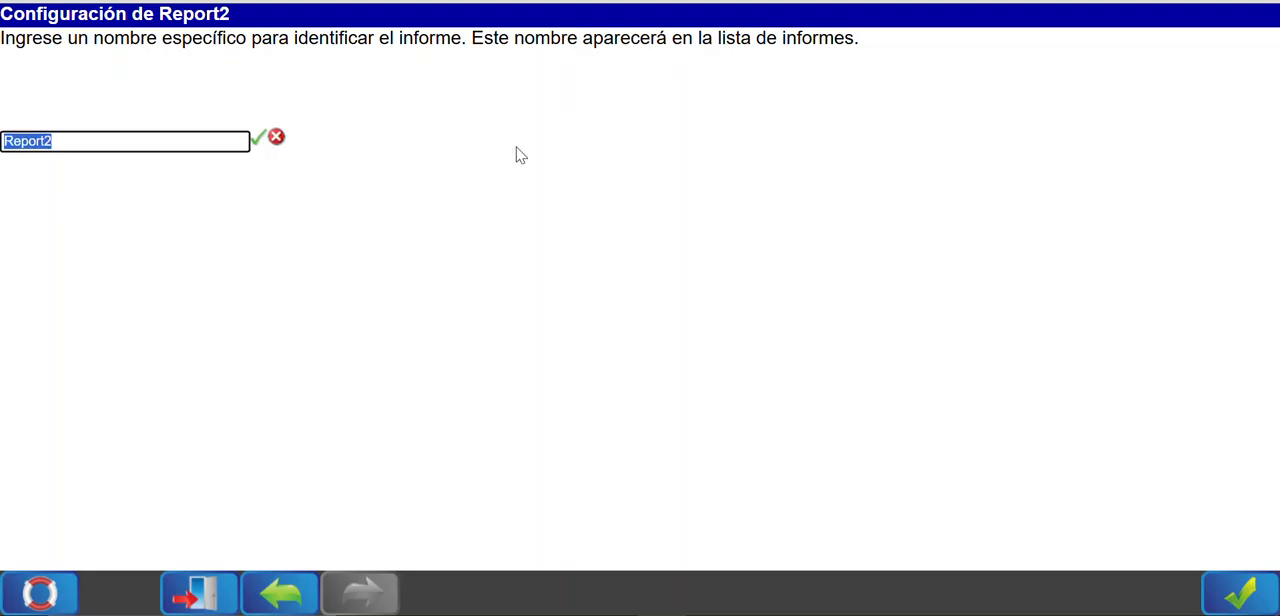
text(Tem)
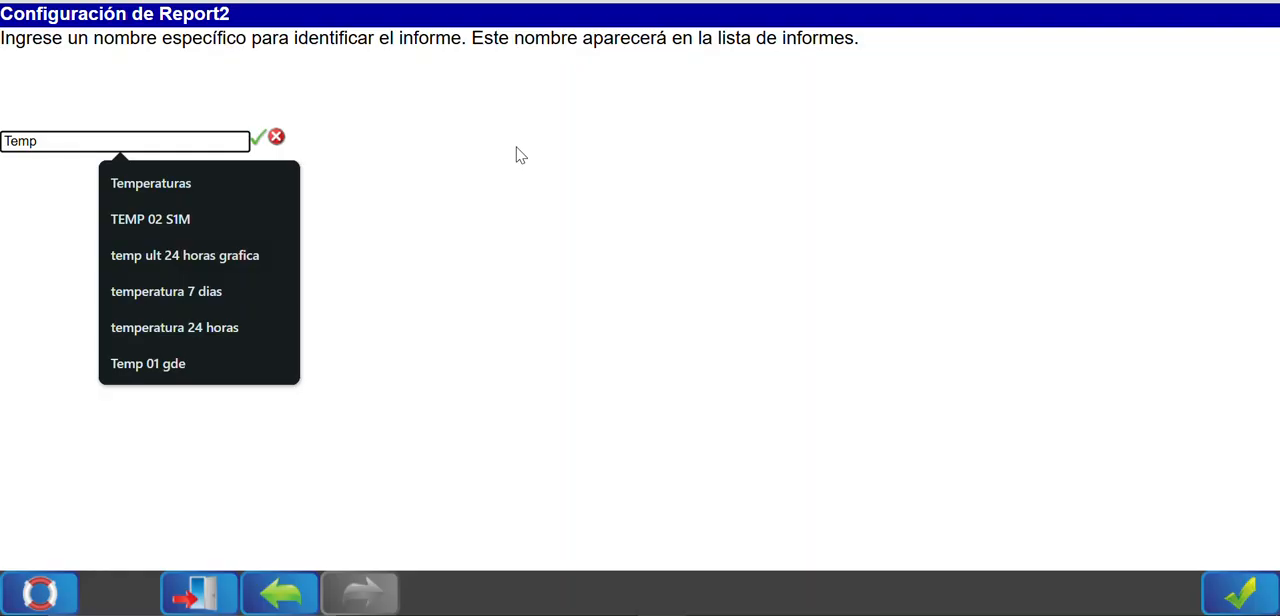
text(p)
click(170, 185)
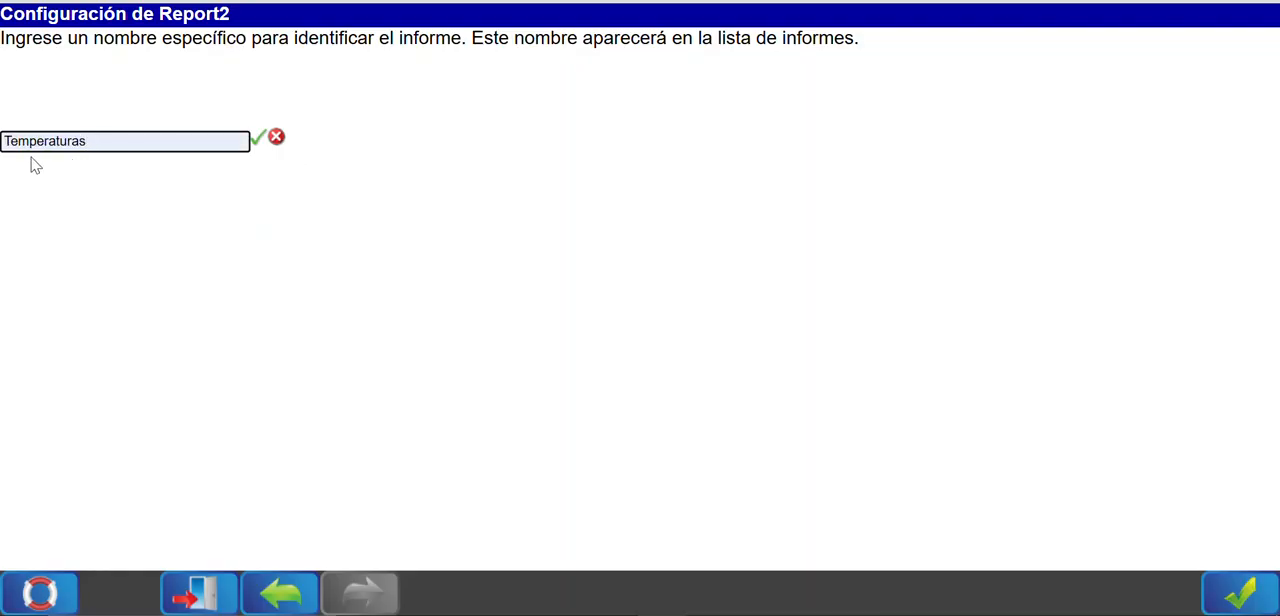
click(256, 139)
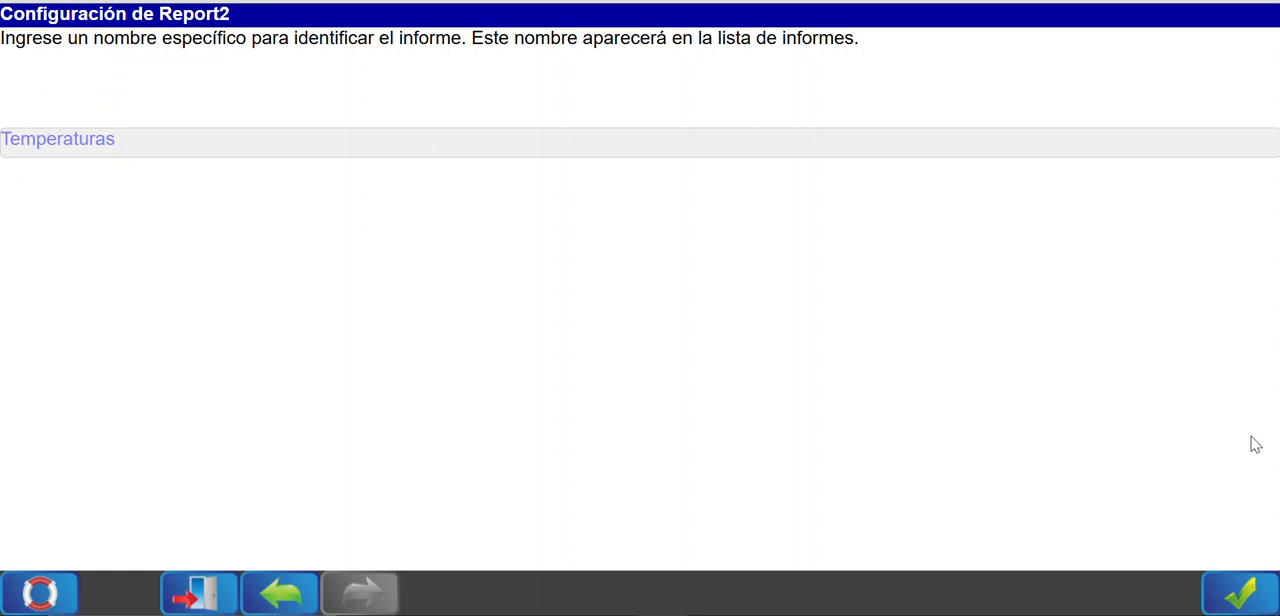
click(1250, 592)
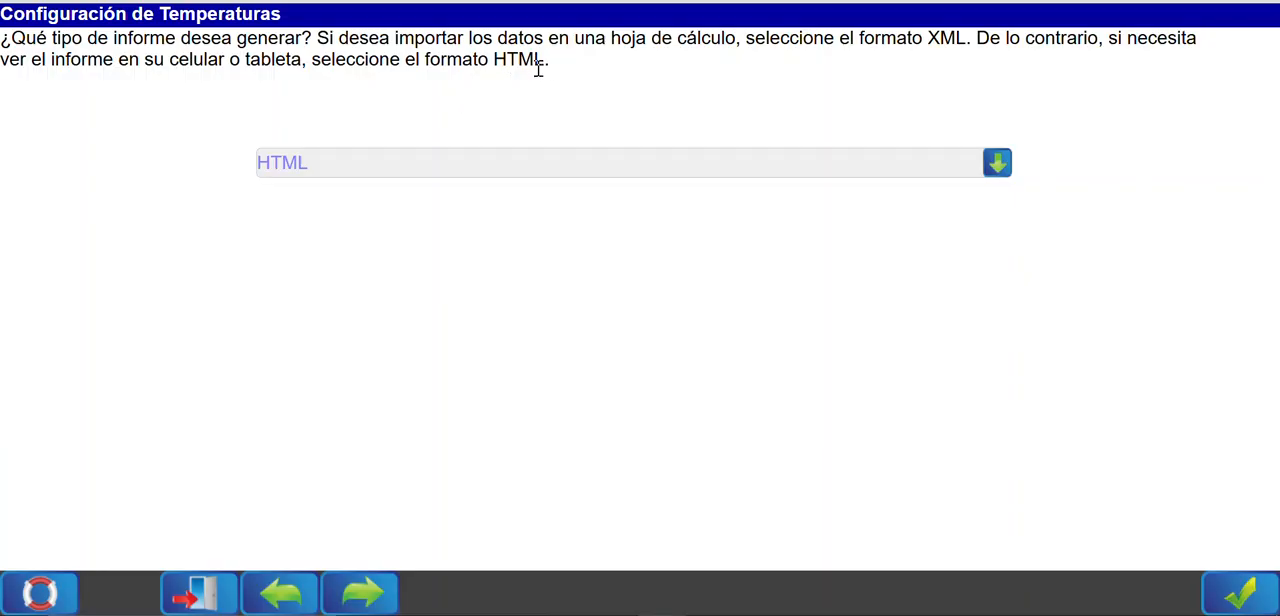
Set the report type to Gráfico and continue to the choice of included information.
click(457, 170)
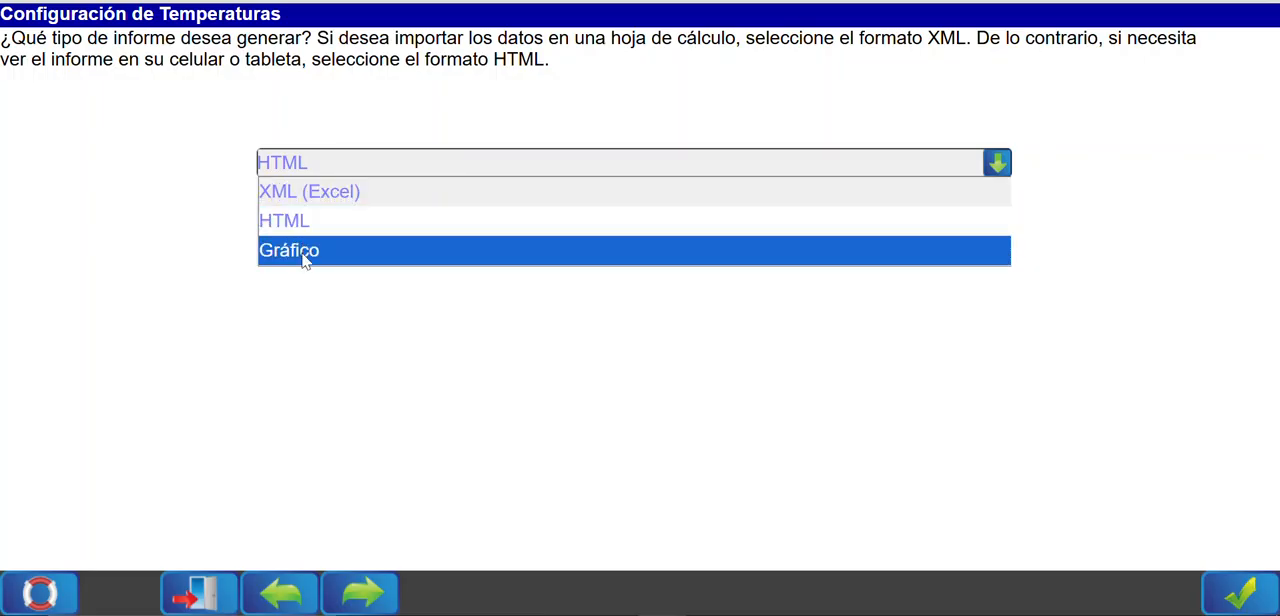
click(302, 252)
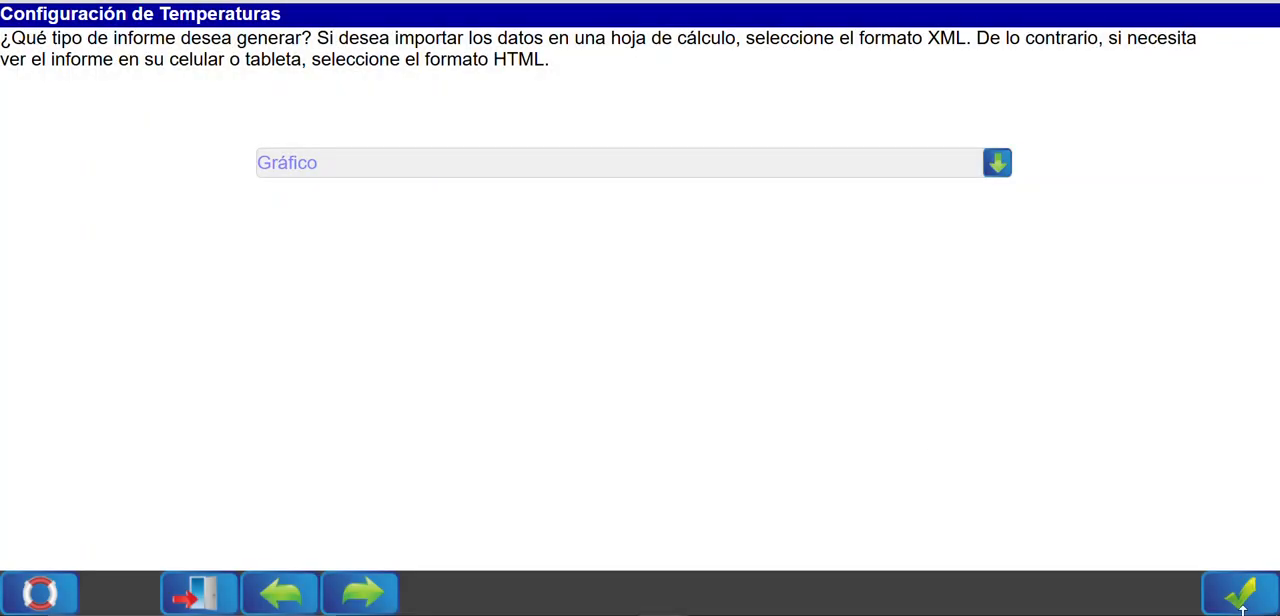
click(1229, 595)
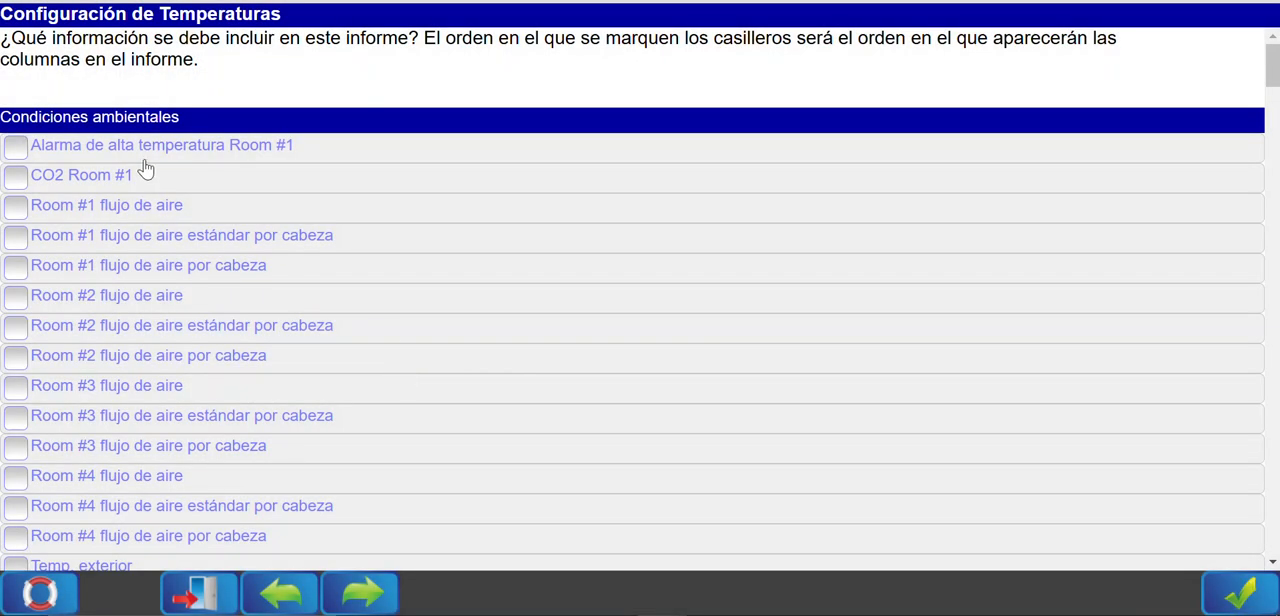
Examine the data items available for the report, including environmental conditions, feed consumption, feed conversion and animal data.
scroll(200, 165, down, 2)
scroll(204, 165, down, 5)
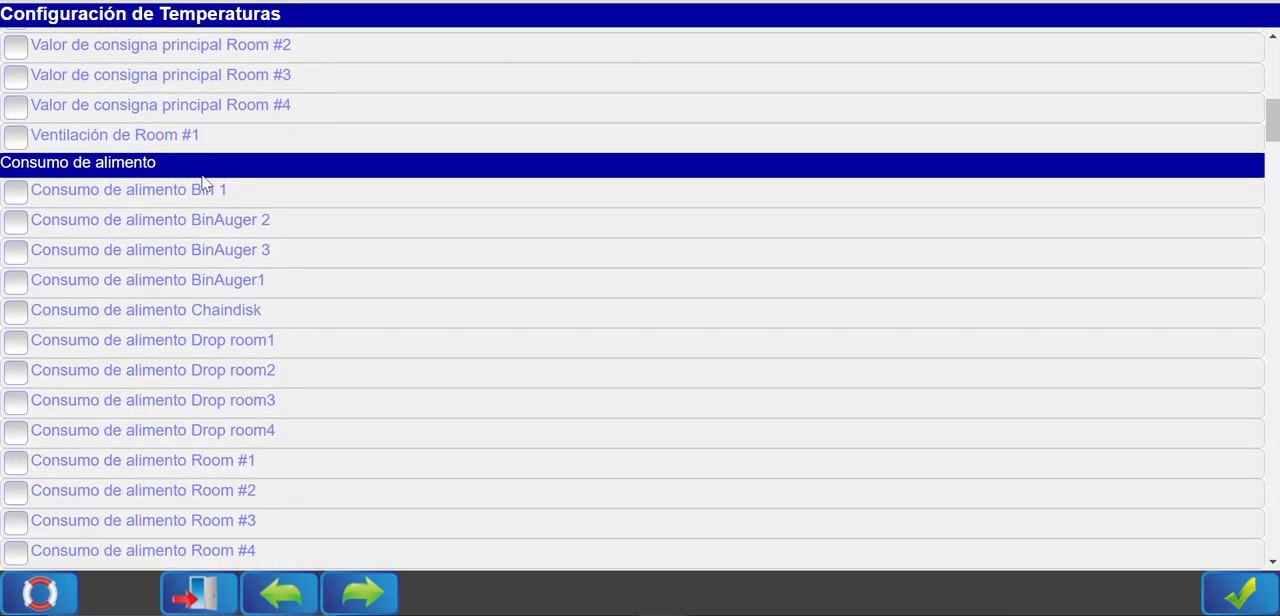
scroll(162, 277, down, 5)
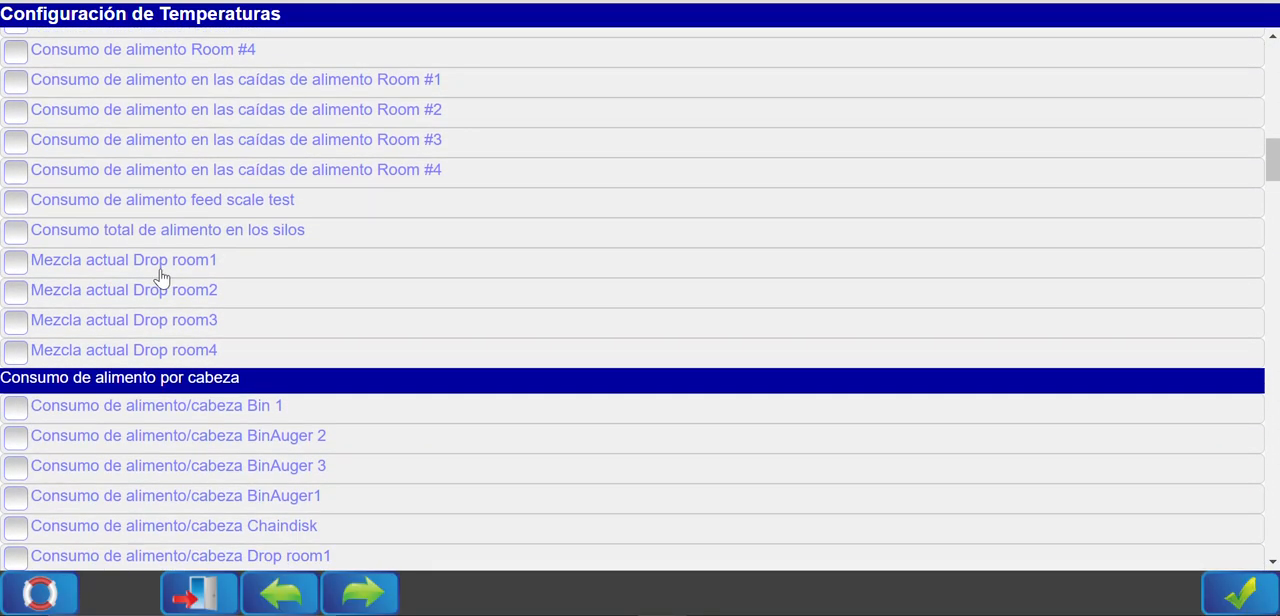
scroll(210, 350, up, 9)
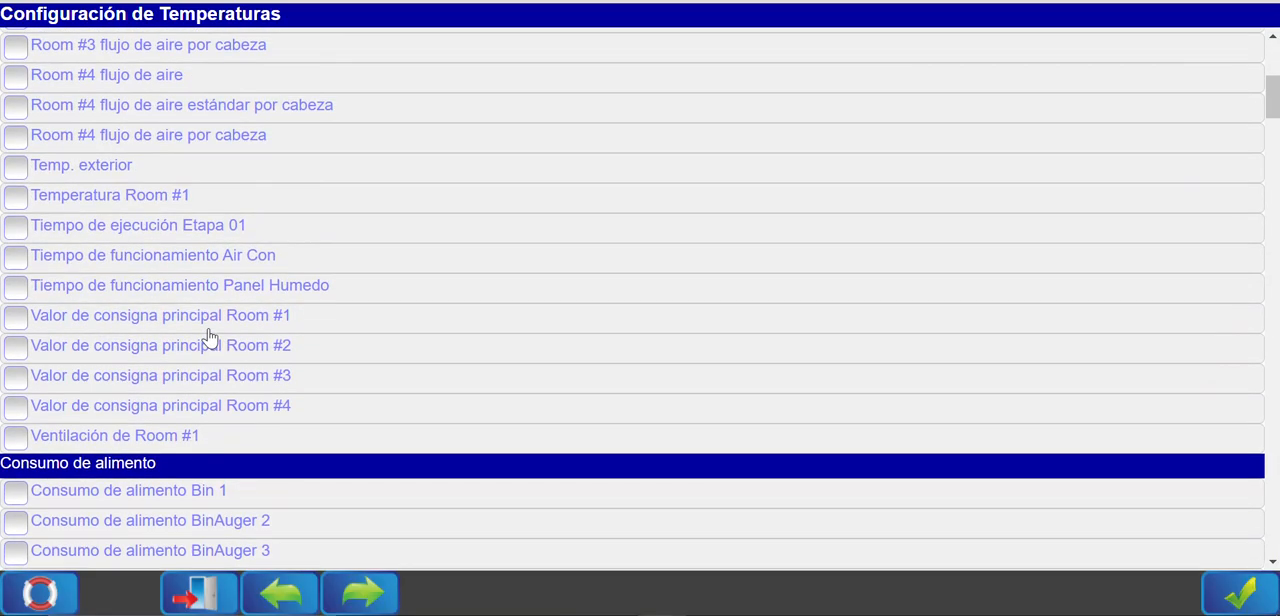
scroll(210, 338, up, 3)
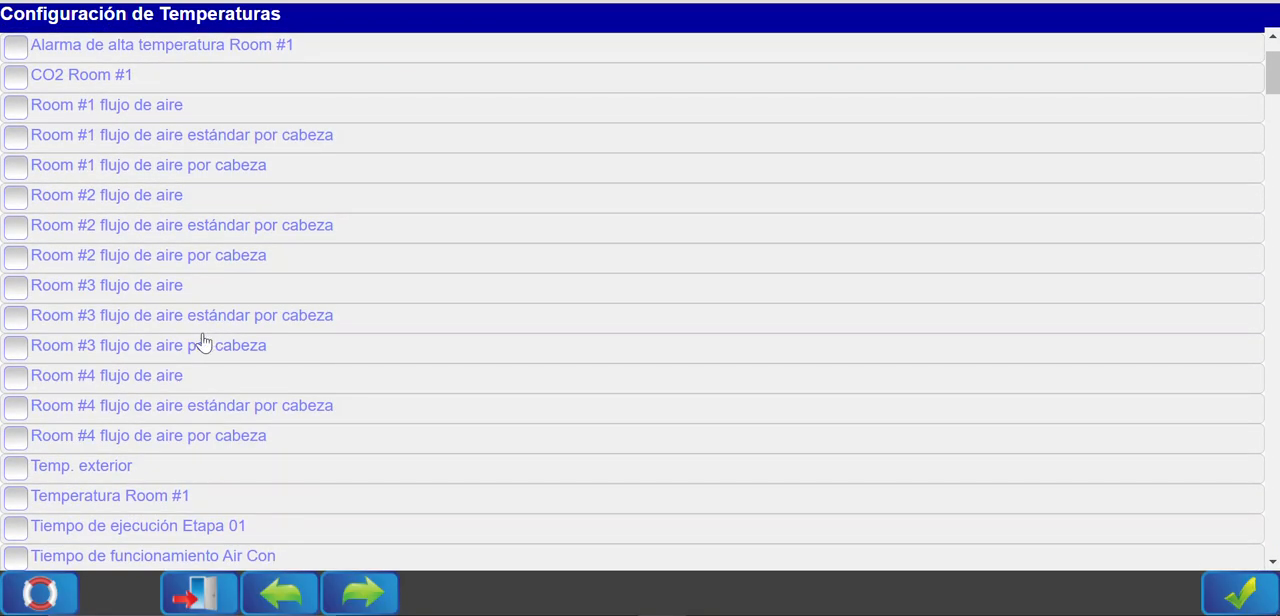
scroll(230, 366, down, 1)
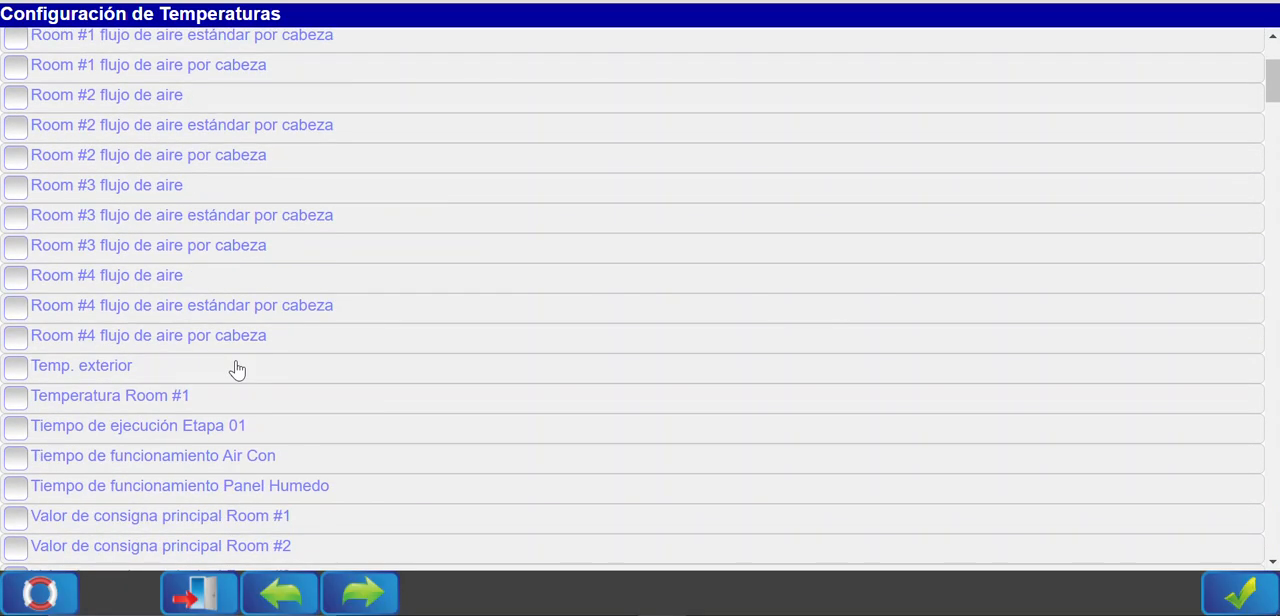
scroll(260, 370, down, 3)
scroll(277, 387, down, 4)
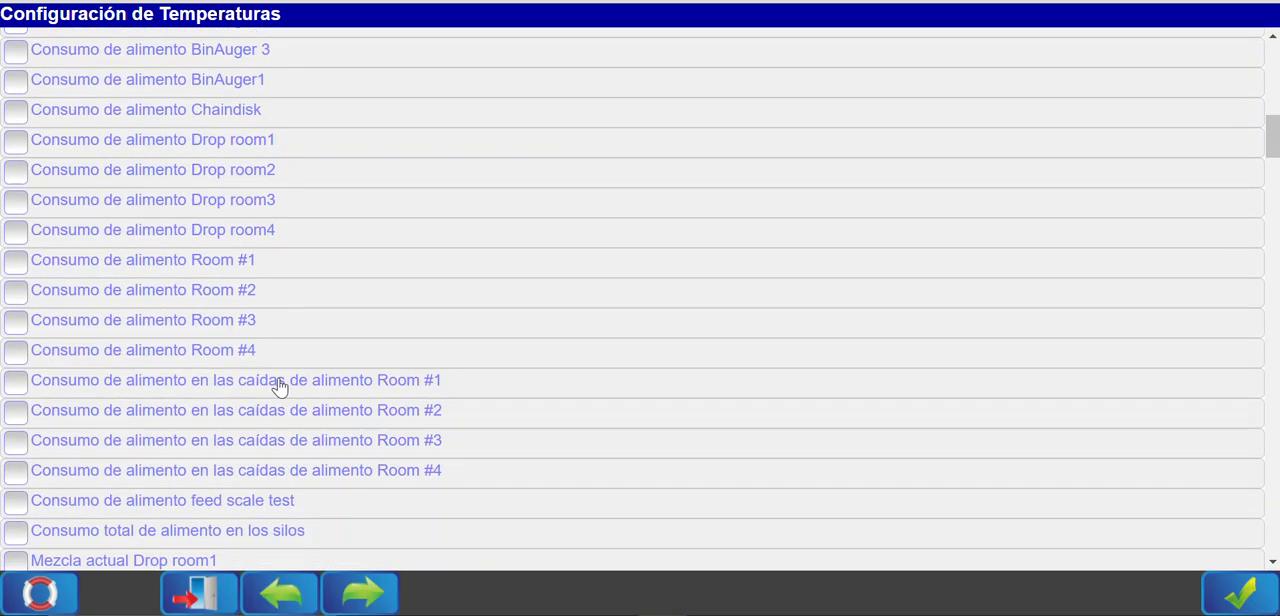
scroll(277, 387, down, 5)
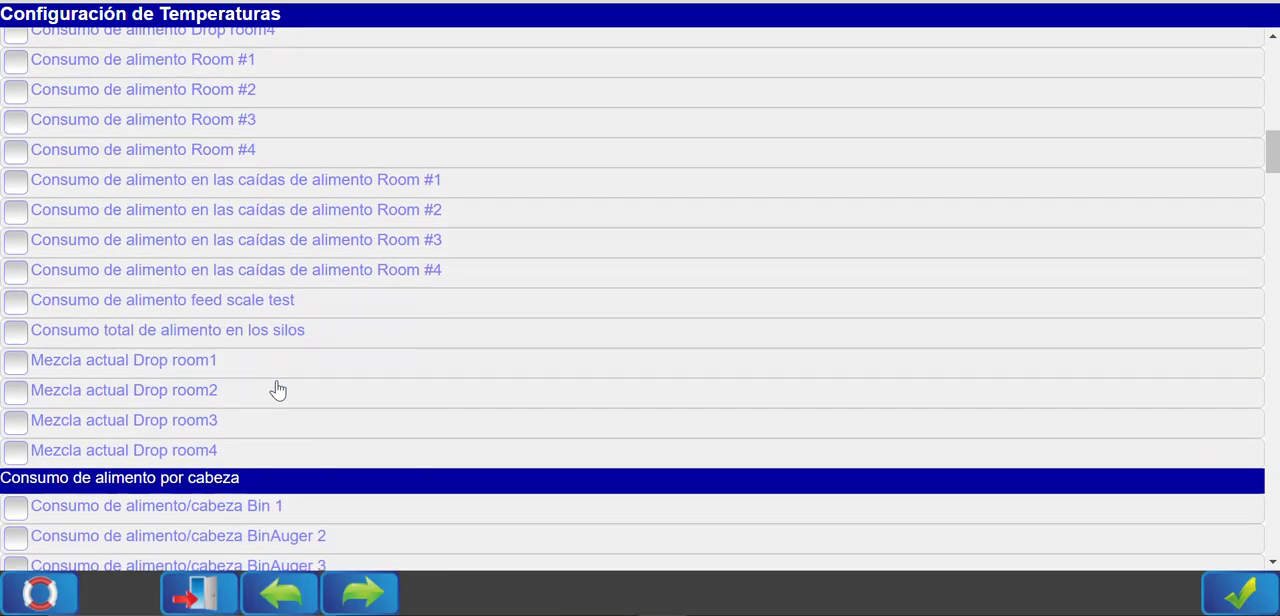
scroll(175, 230, down, 10)
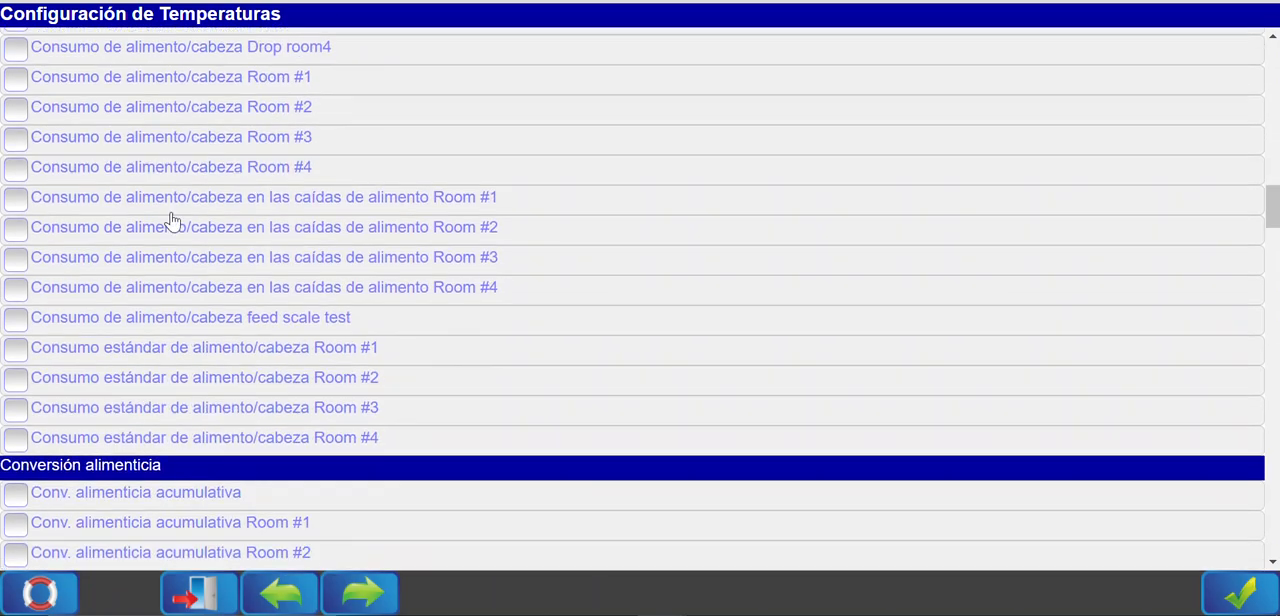
scroll(186, 237, down, 16)
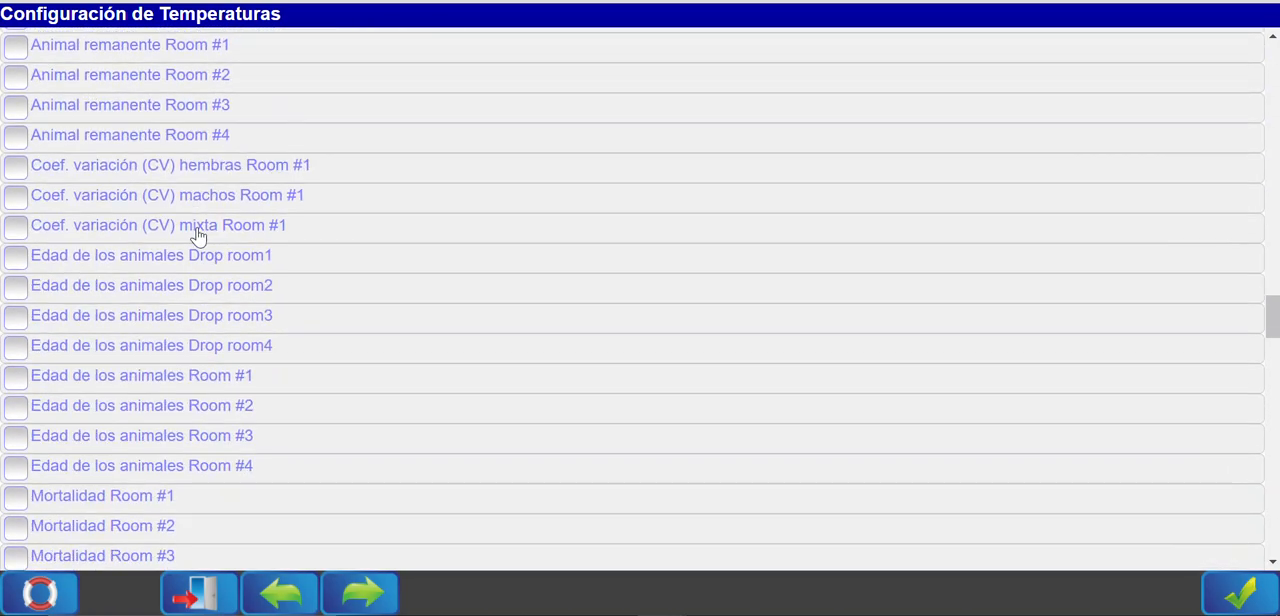
Under Sensores individuales, include the Temp 01 R1 sensor and deselect T ext.
scroll(197, 236, down, 5)
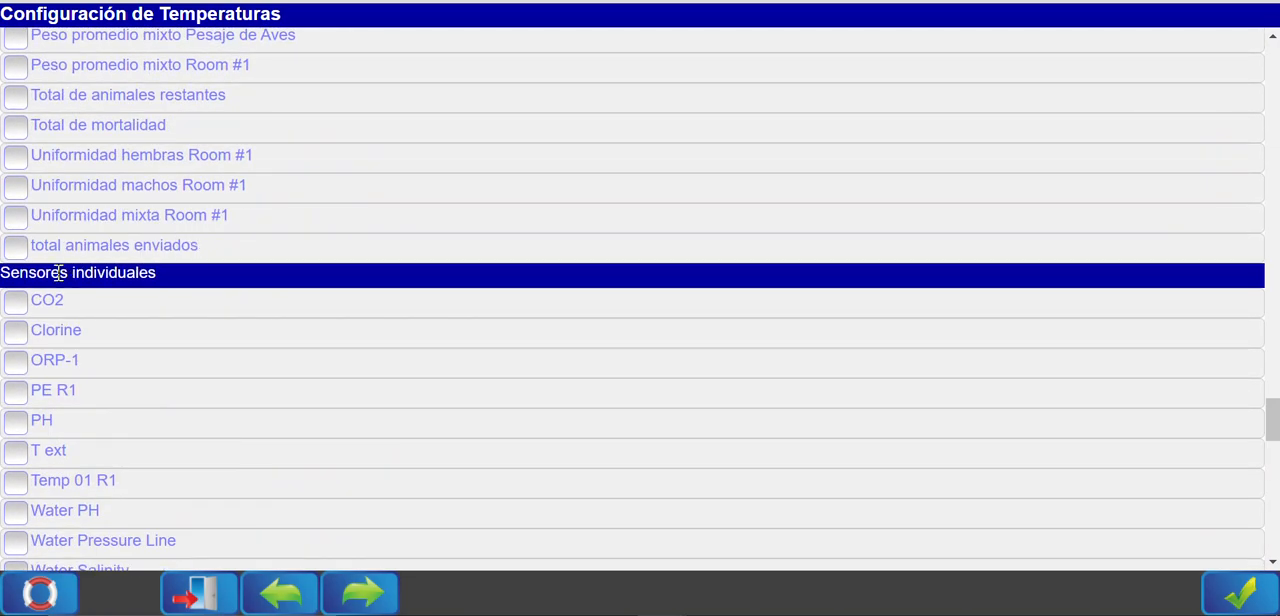
scroll(150, 275, down, 2)
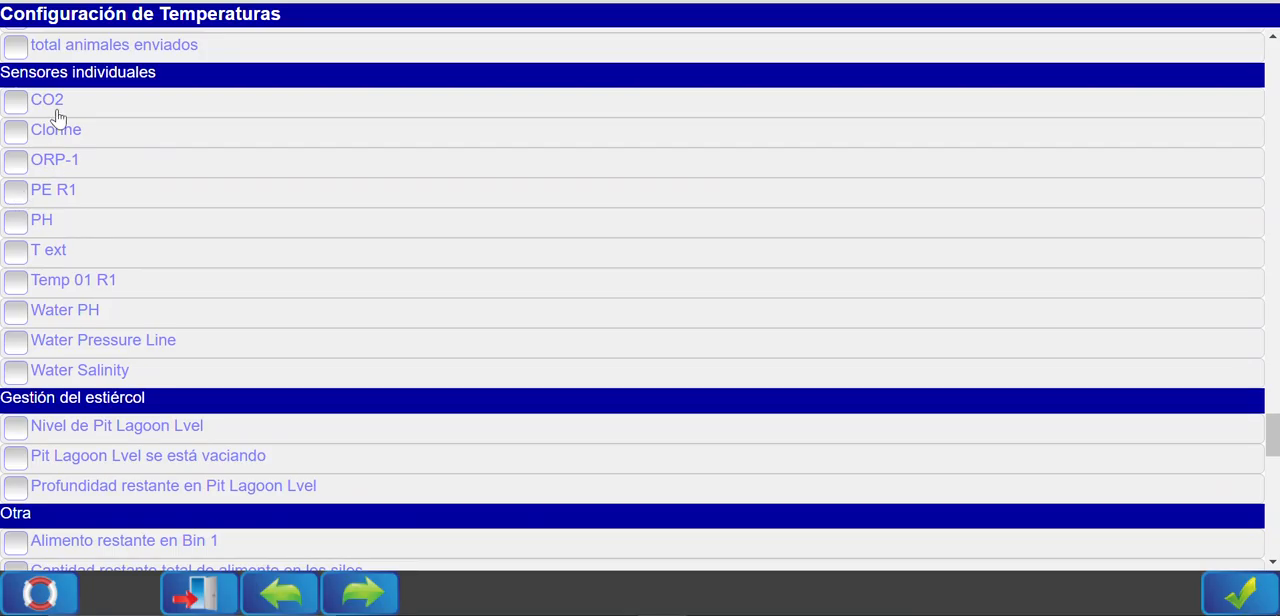
click(21, 283)
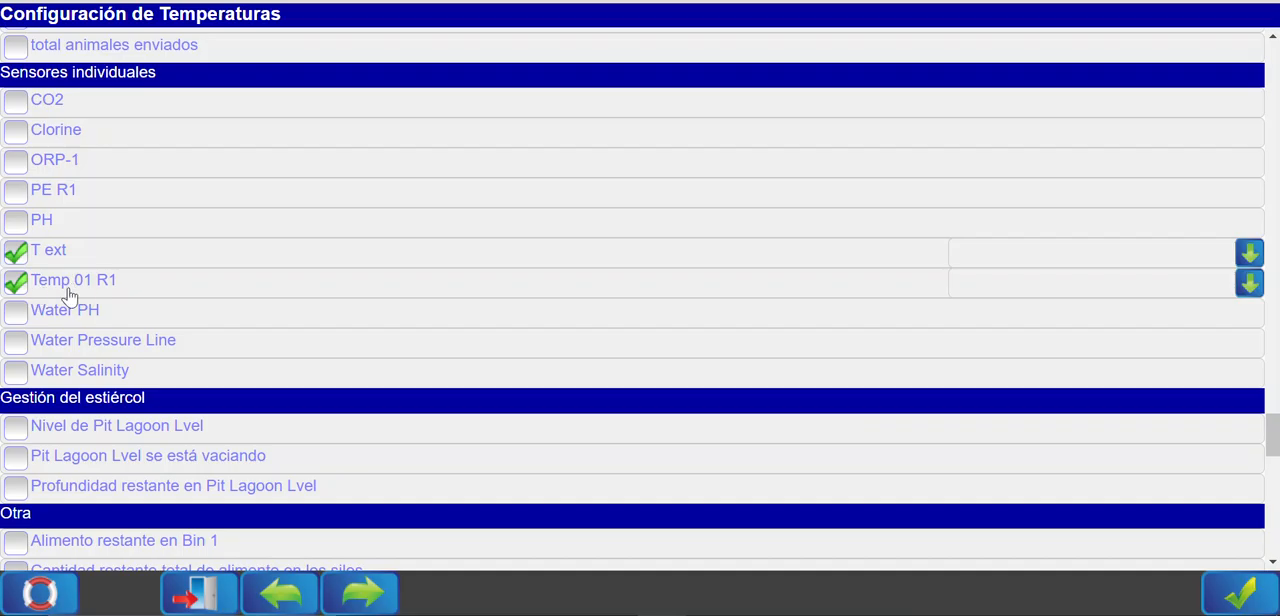
click(16, 252)
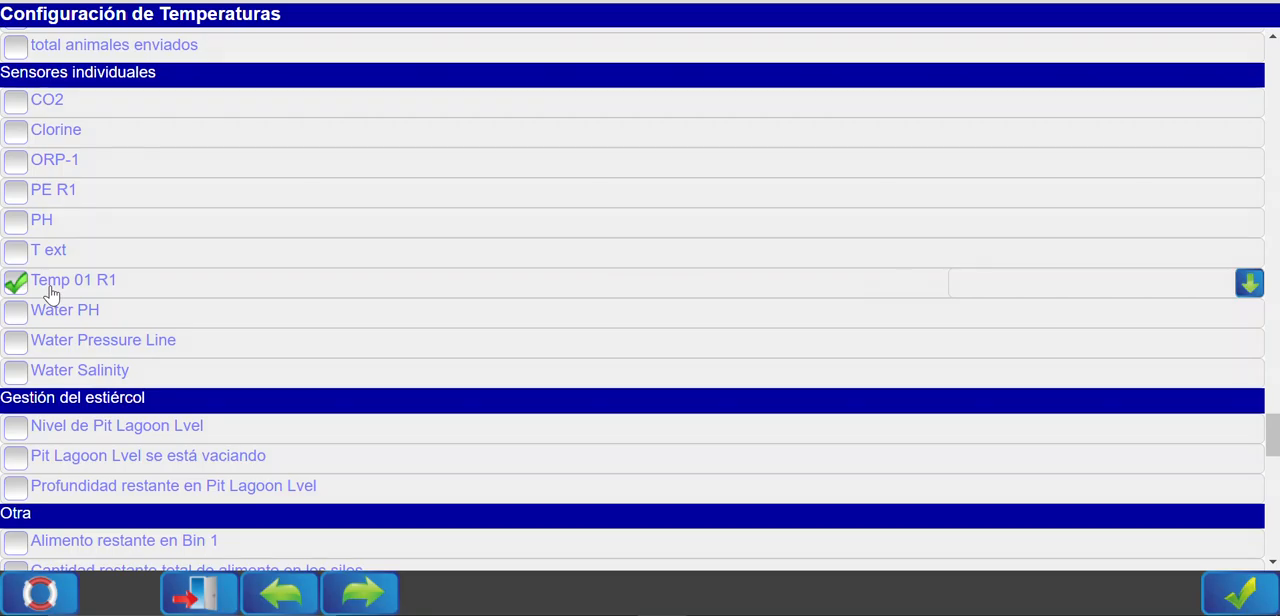
click(59, 322)
Under Condiciones ambientales, include Valor de consigna principal Room #1 and Temperatura Room #1 in the report.
scroll(108, 410, up, 20)
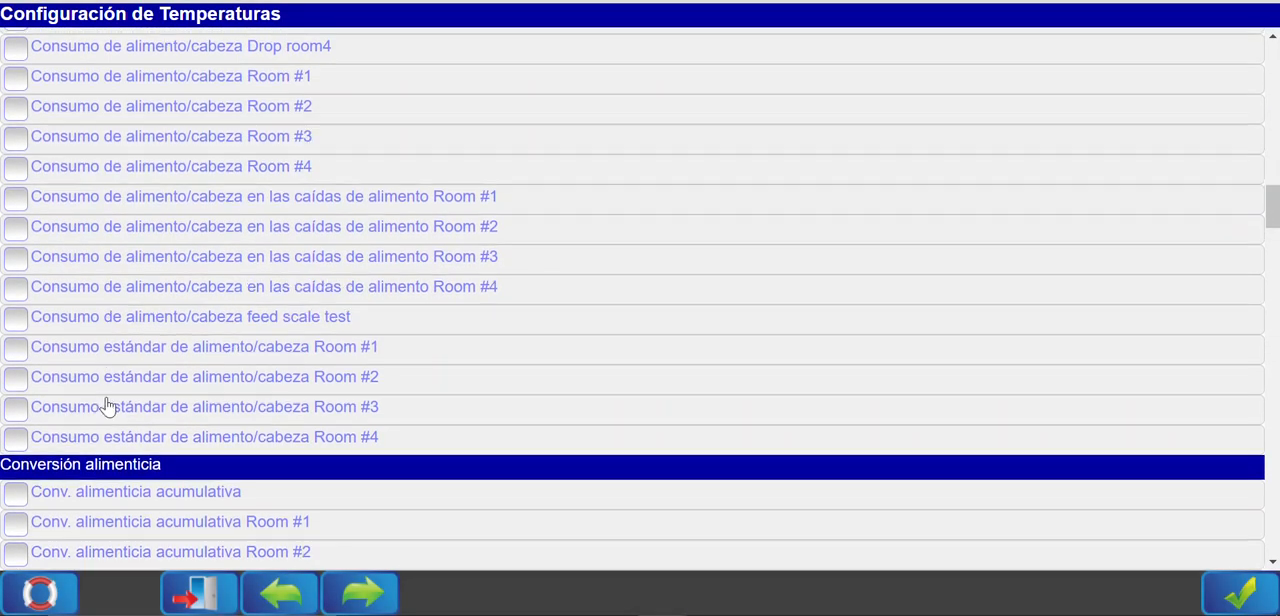
scroll(108, 410, up, 15)
scroll(108, 410, up, 5)
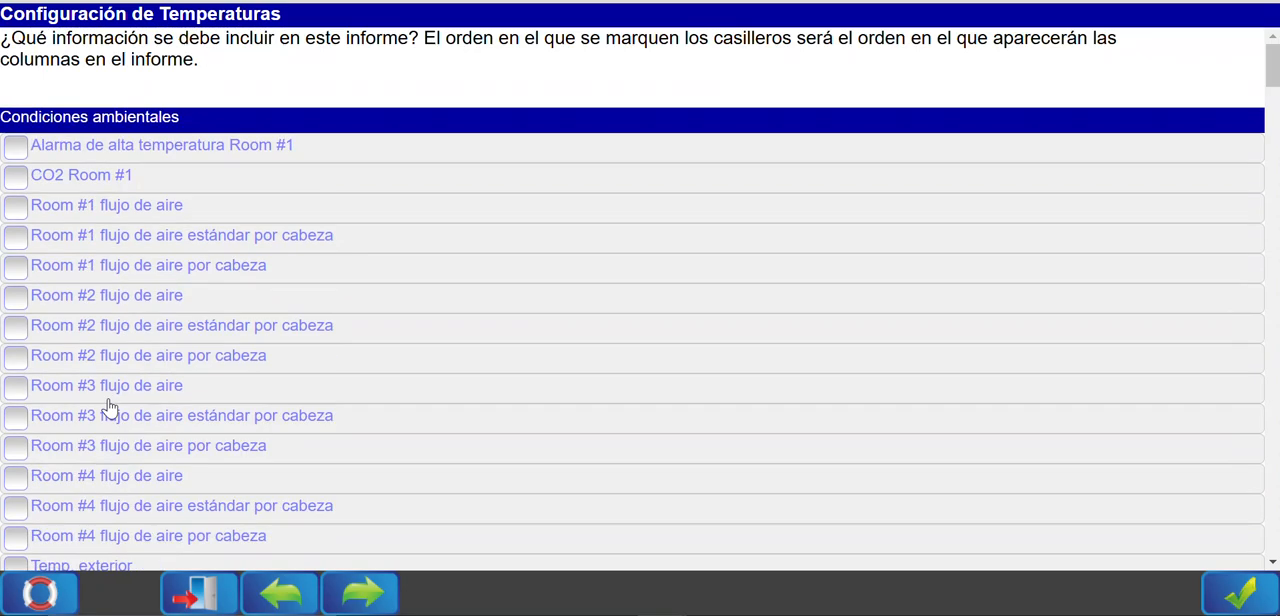
scroll(188, 341, down, 1)
scroll(188, 341, down, 1)
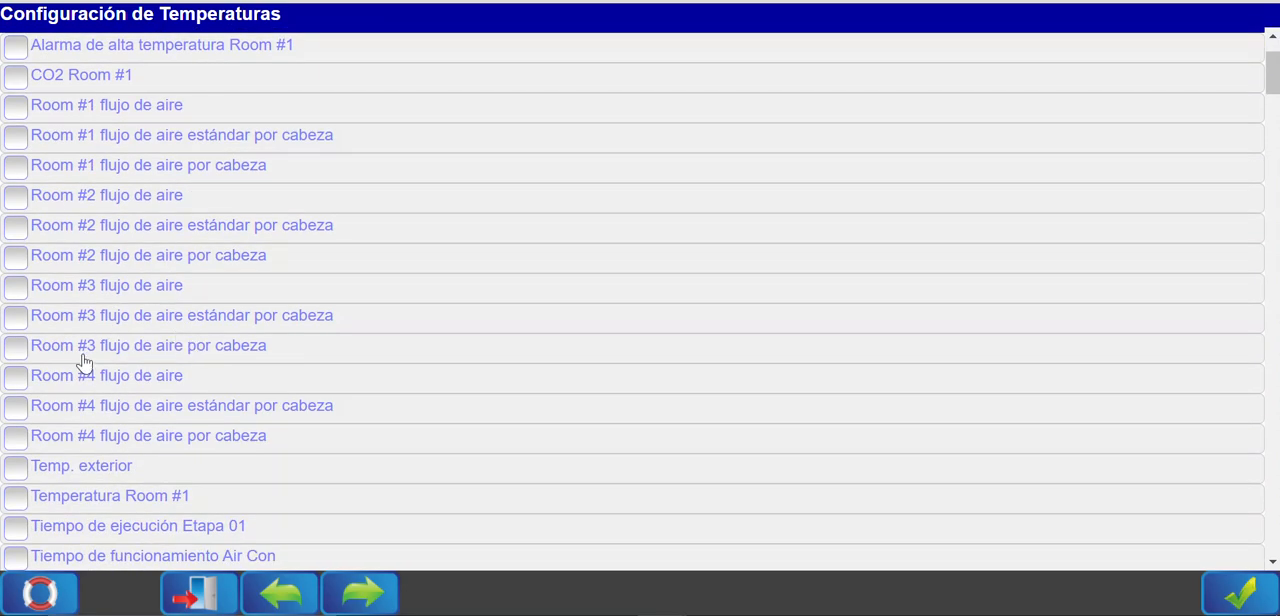
scroll(115, 262, down, 4)
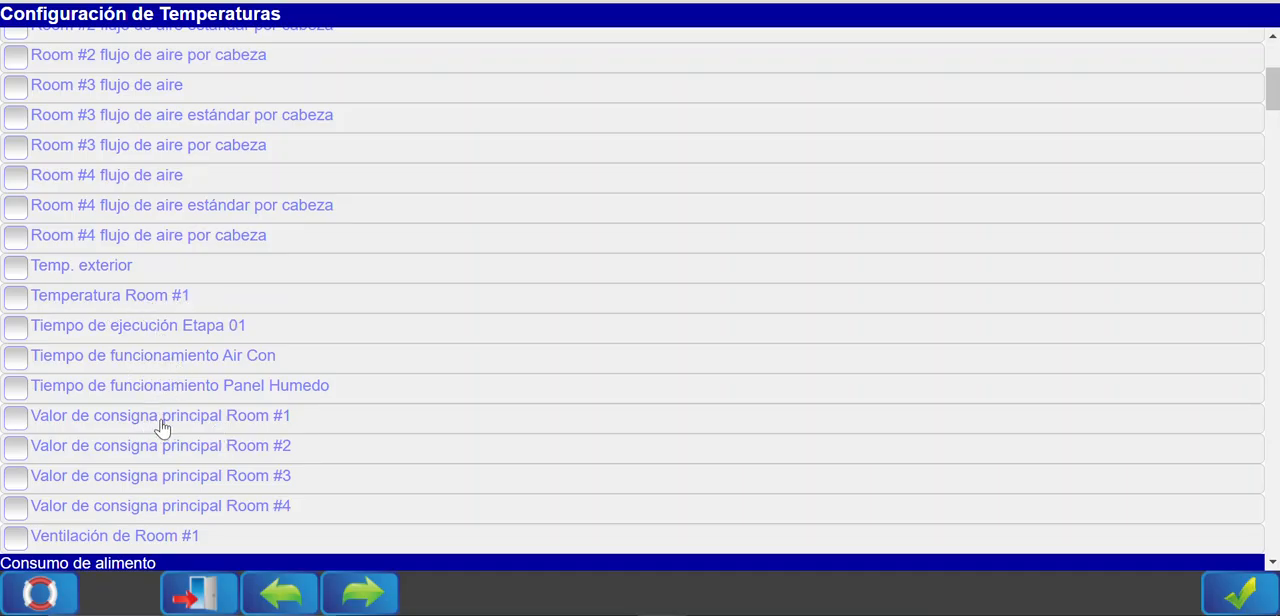
scroll(246, 420, down, 2)
click(273, 325)
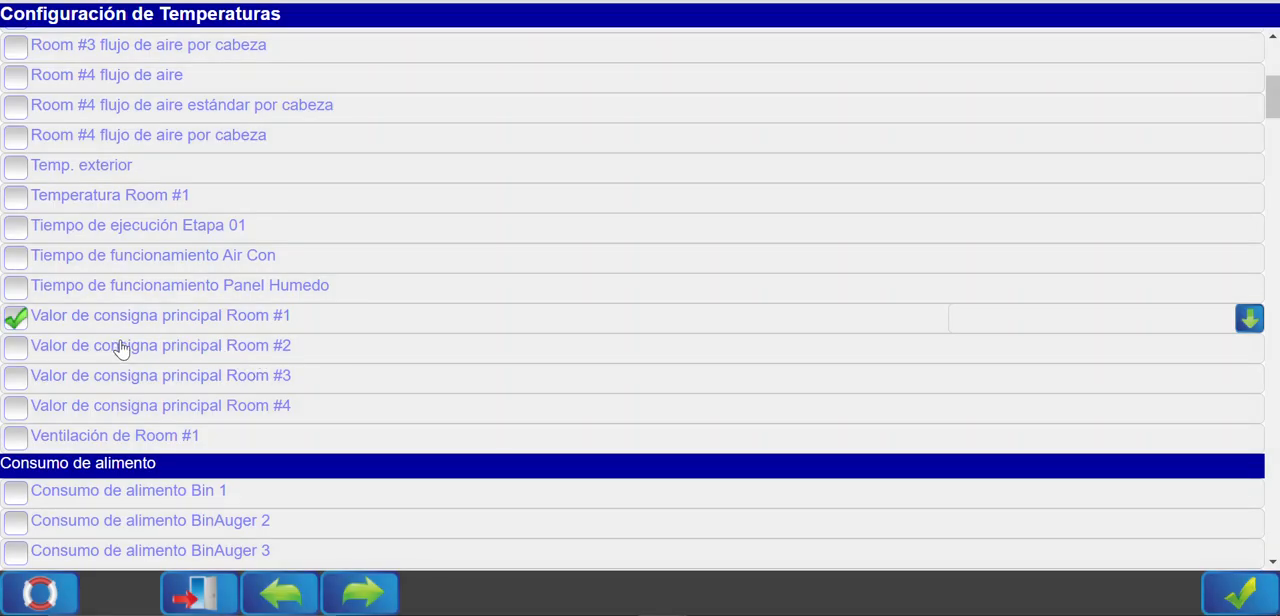
scroll(120, 347, up, 5)
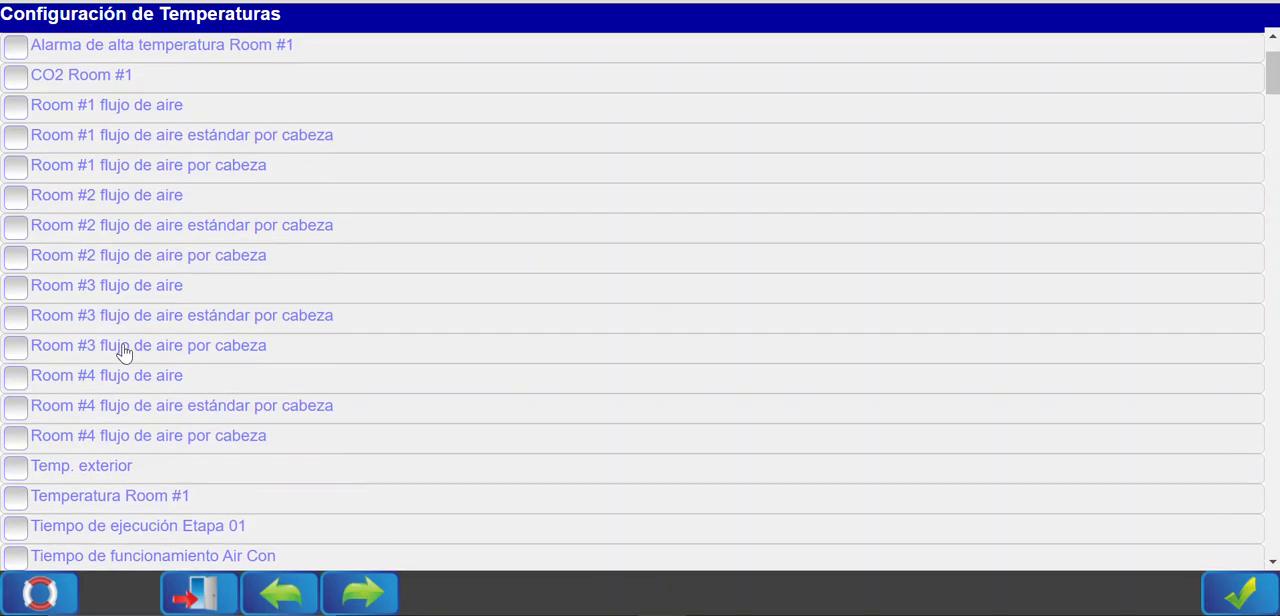
scroll(123, 352, down, 3)
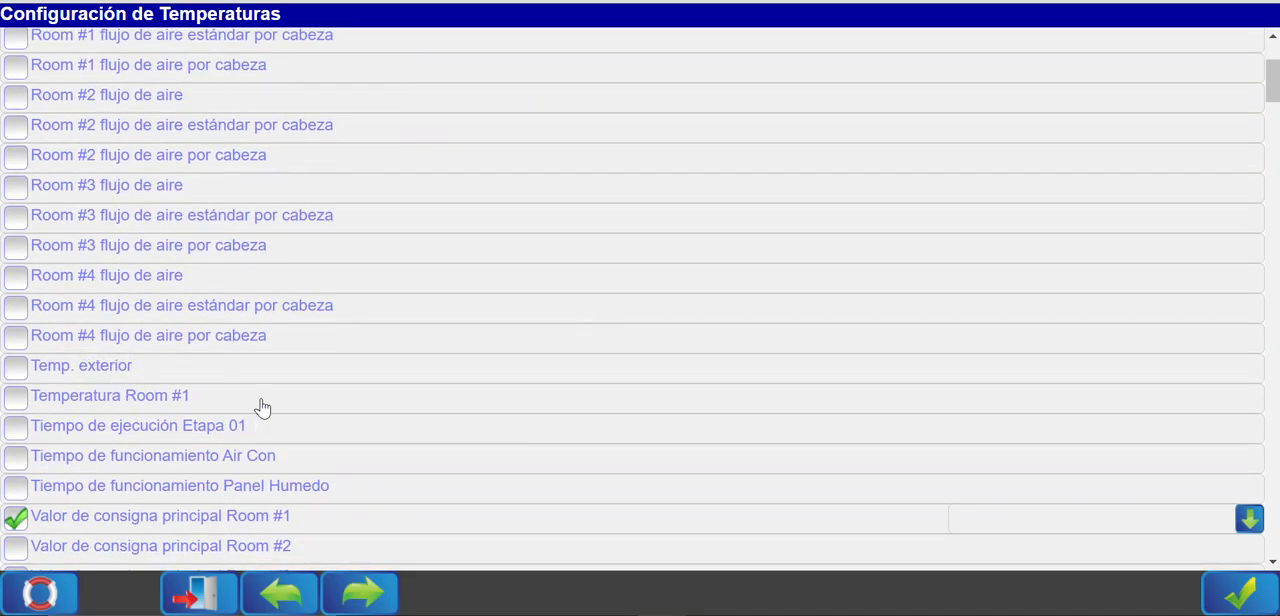
click(180, 403)
Under Sensores individuales, include the Temp 01 R1 and T ext sensors in the report.
scroll(185, 405, down, 12)
scroll(203, 405, down, 18)
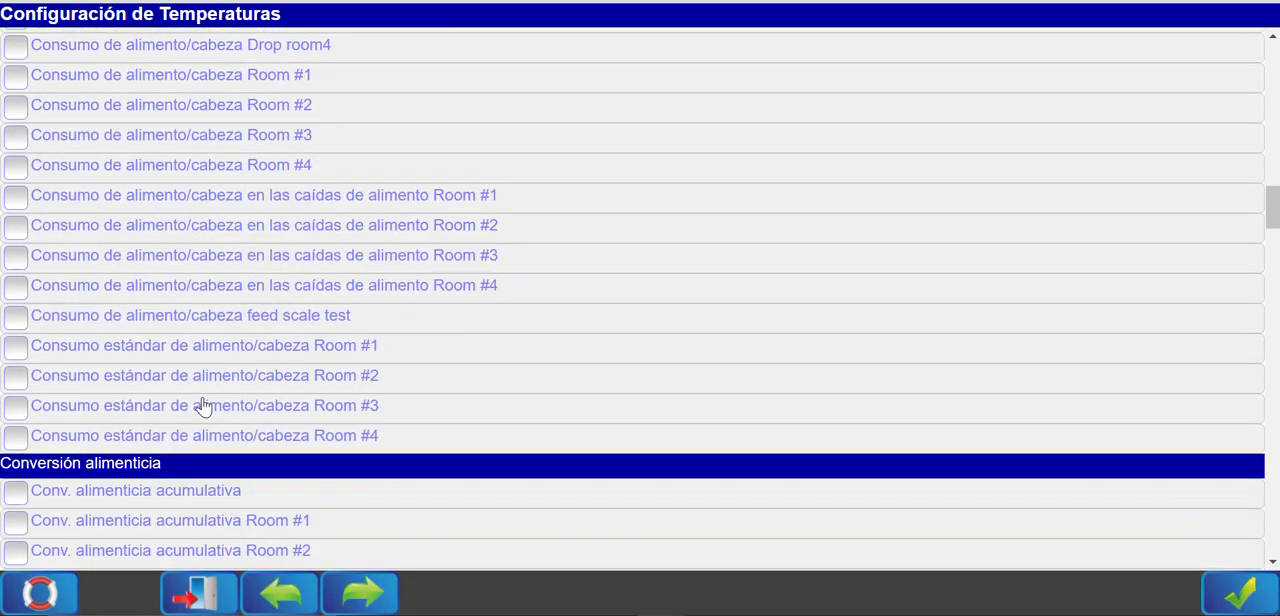
scroll(203, 405, down, 15)
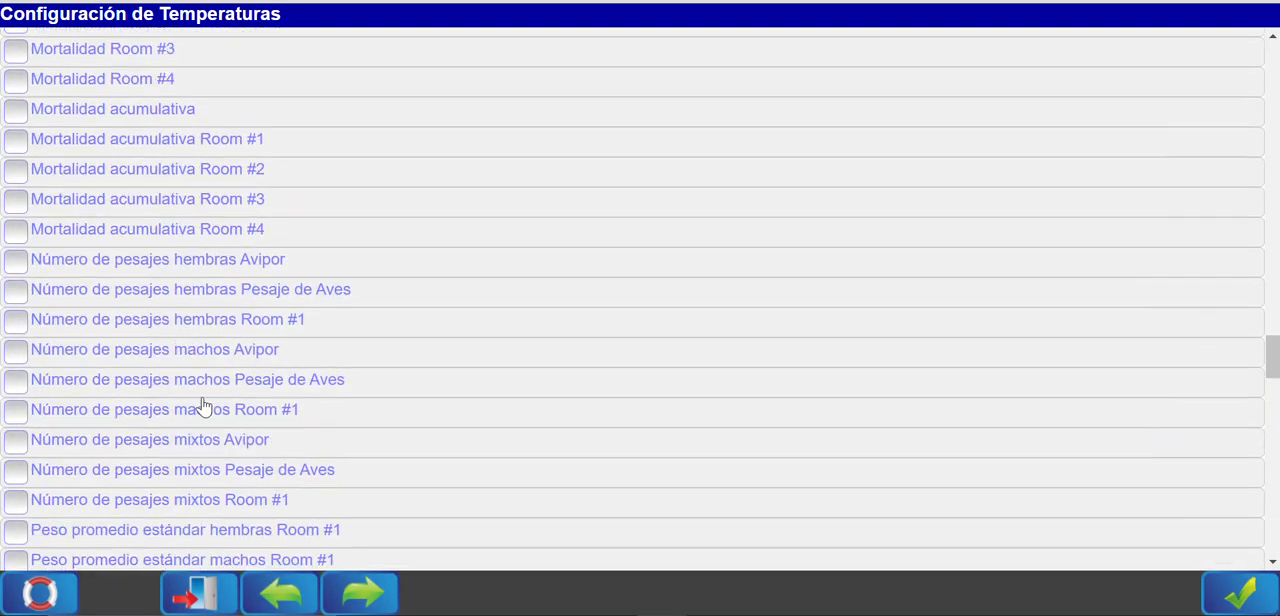
scroll(140, 290, up, 2)
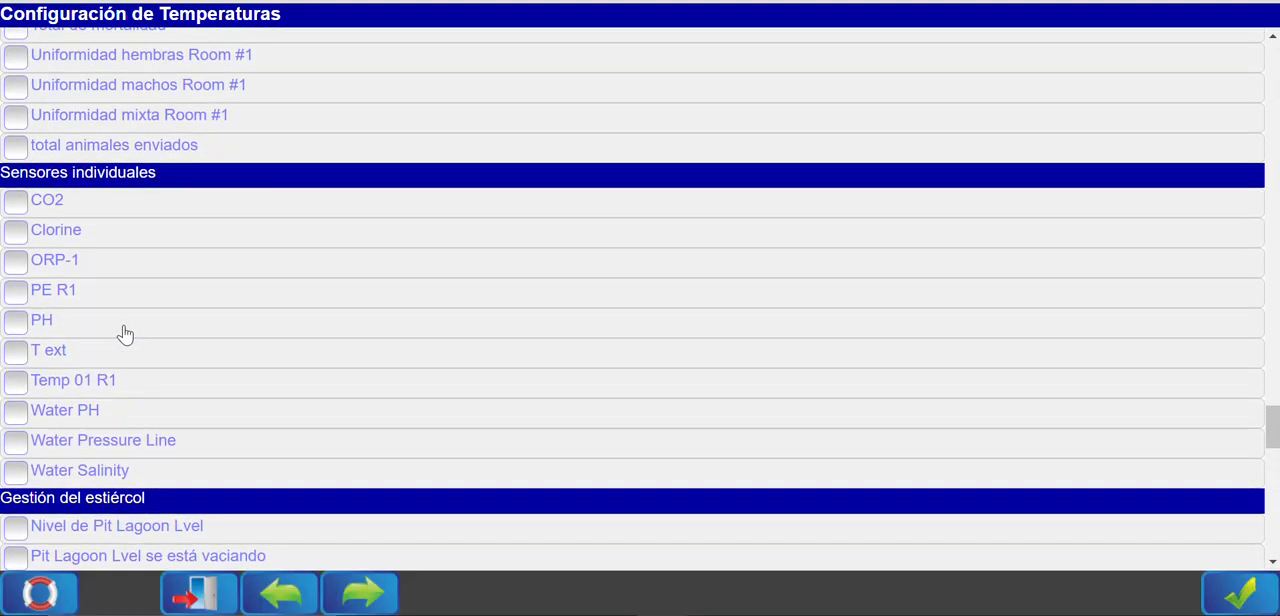
click(78, 386)
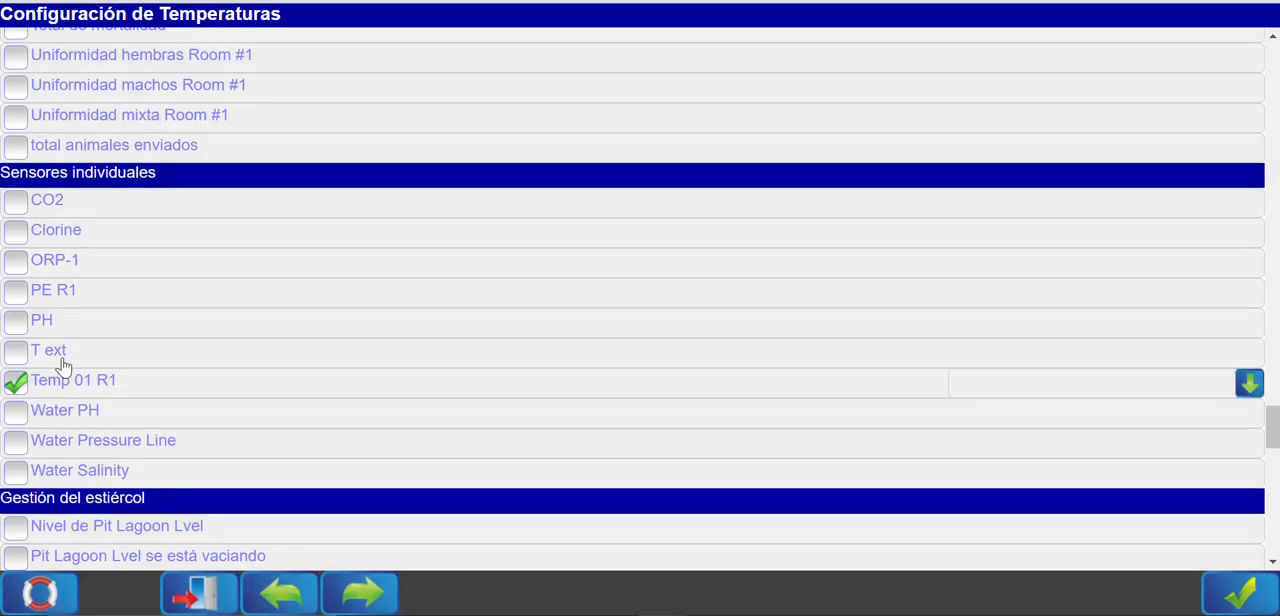
click(62, 354)
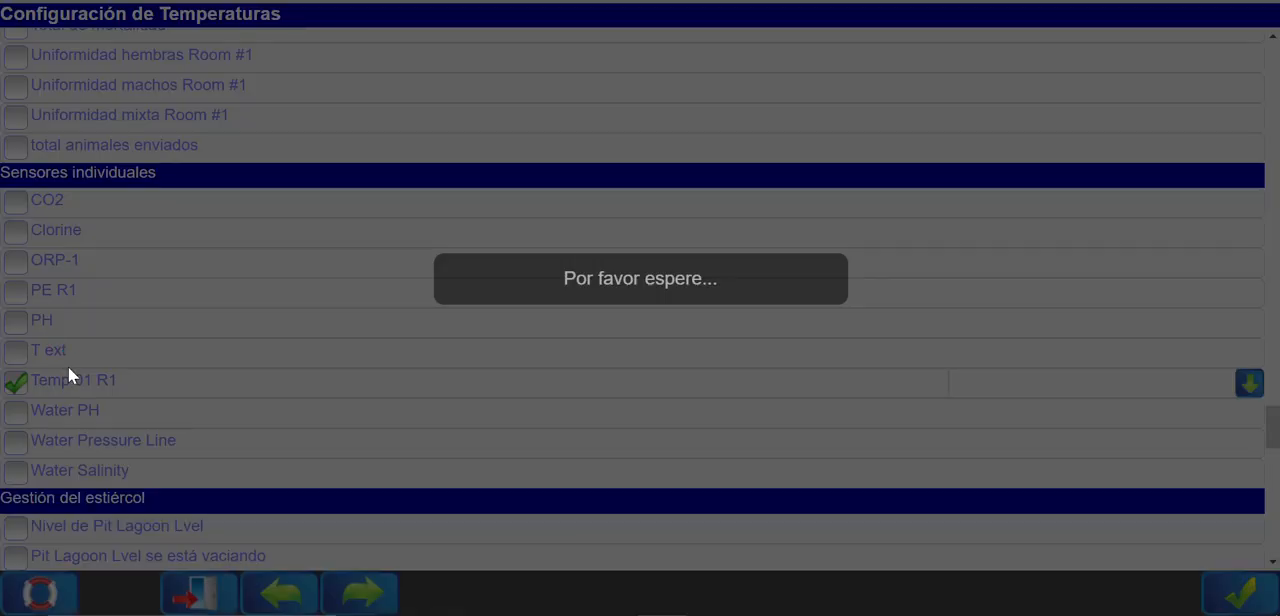
Examine the remaining data items available for the report, including Gestión de tanques, Consumo de agua and Consumo de agua por cabeza.
scroll(108, 415, down, 5)
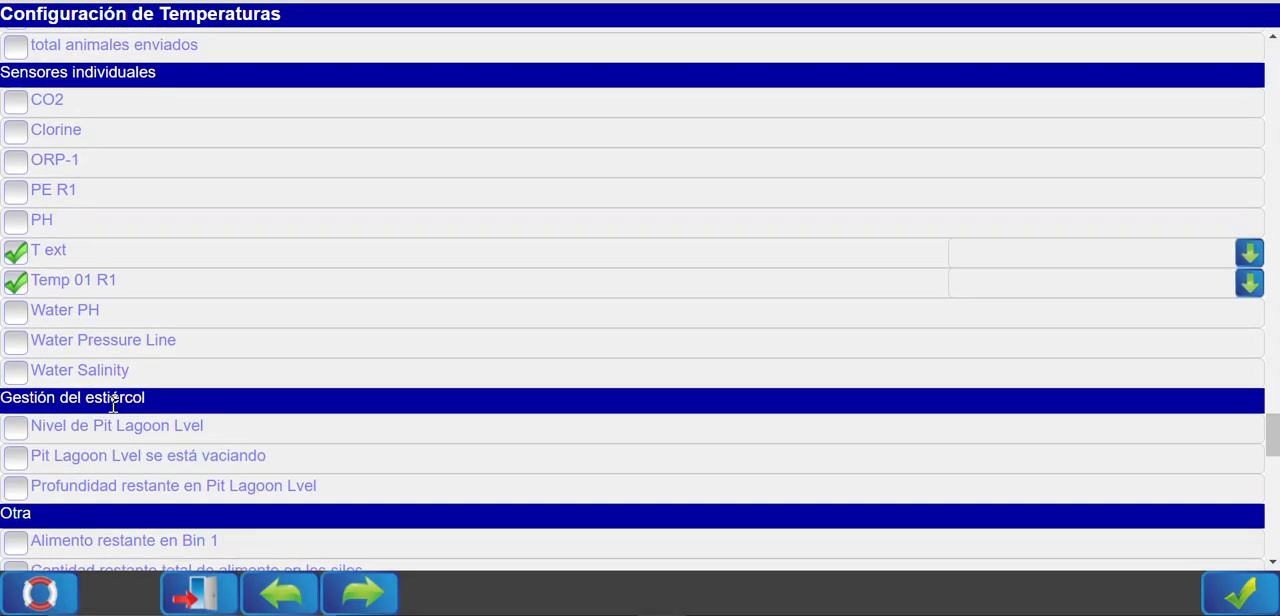
scroll(205, 288, down, 5)
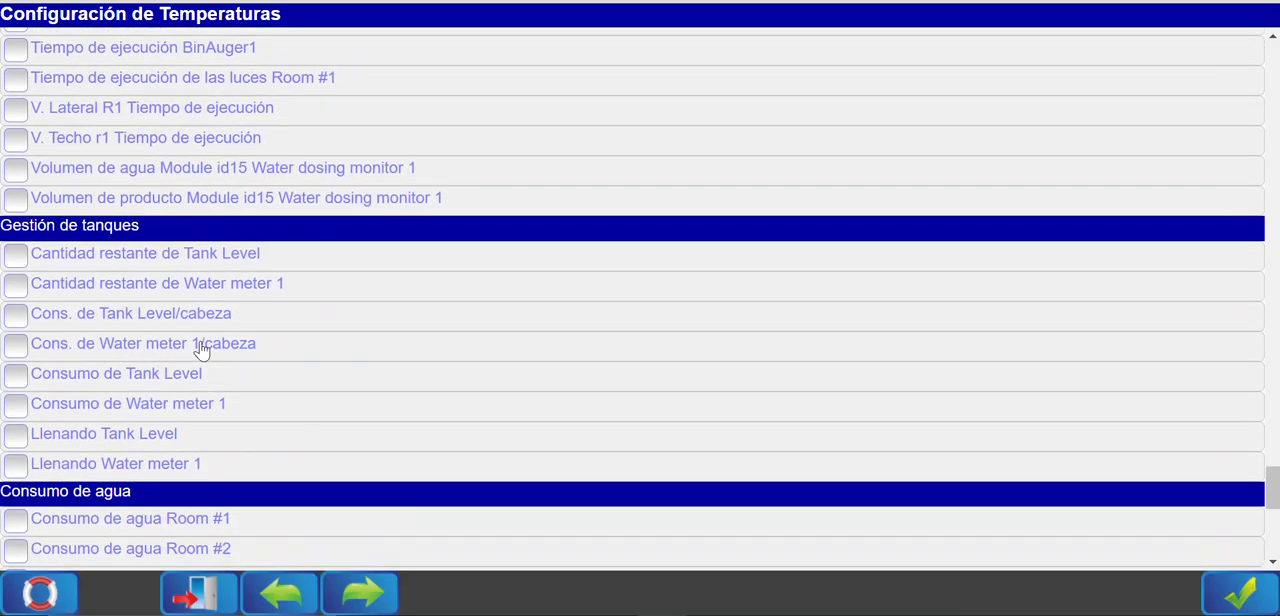
scroll(195, 425, down, 3)
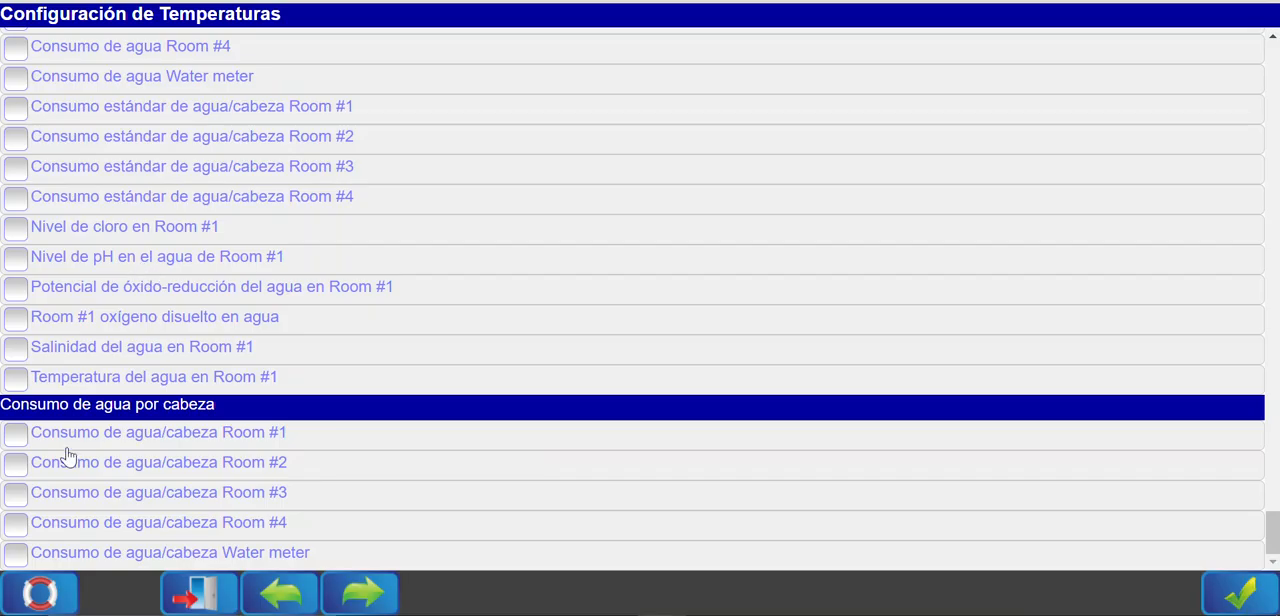
scroll(67, 452, up, 1)
scroll(69, 450, down, 1)
scroll(100, 452, up, 3)
scroll(112, 453, up, 6)
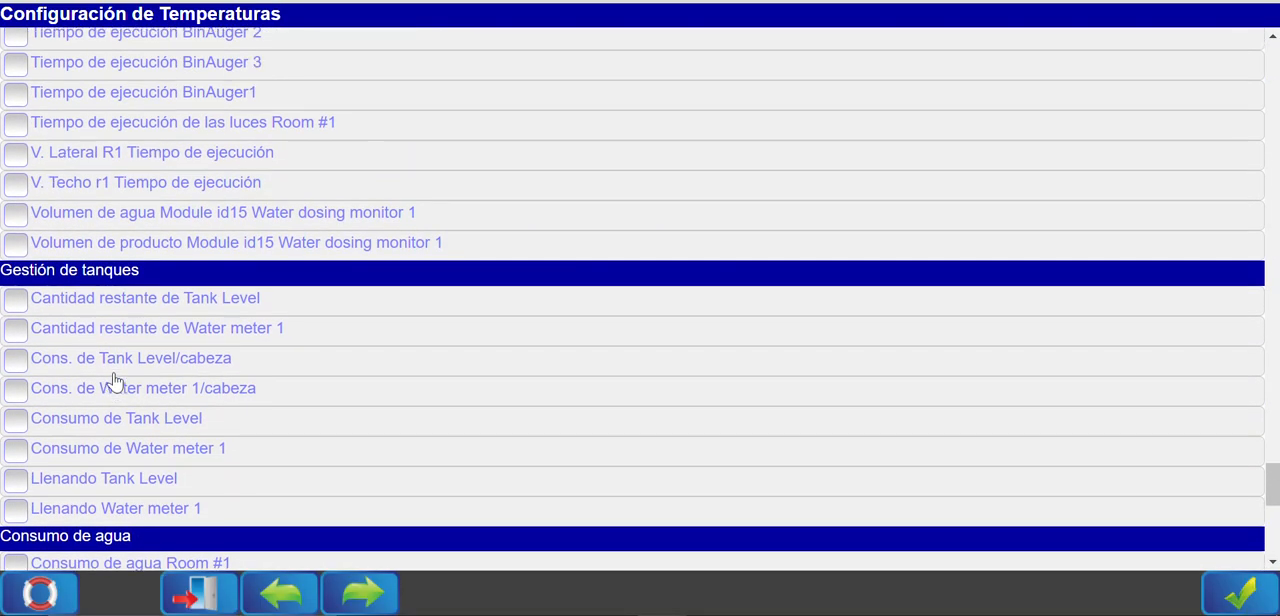
Review the items from Sensores individuales back through Gestión del rebaño, Conversión alimenticia and Consumo de alimento to Condiciones ambientales.
scroll(117, 376, up, 5)
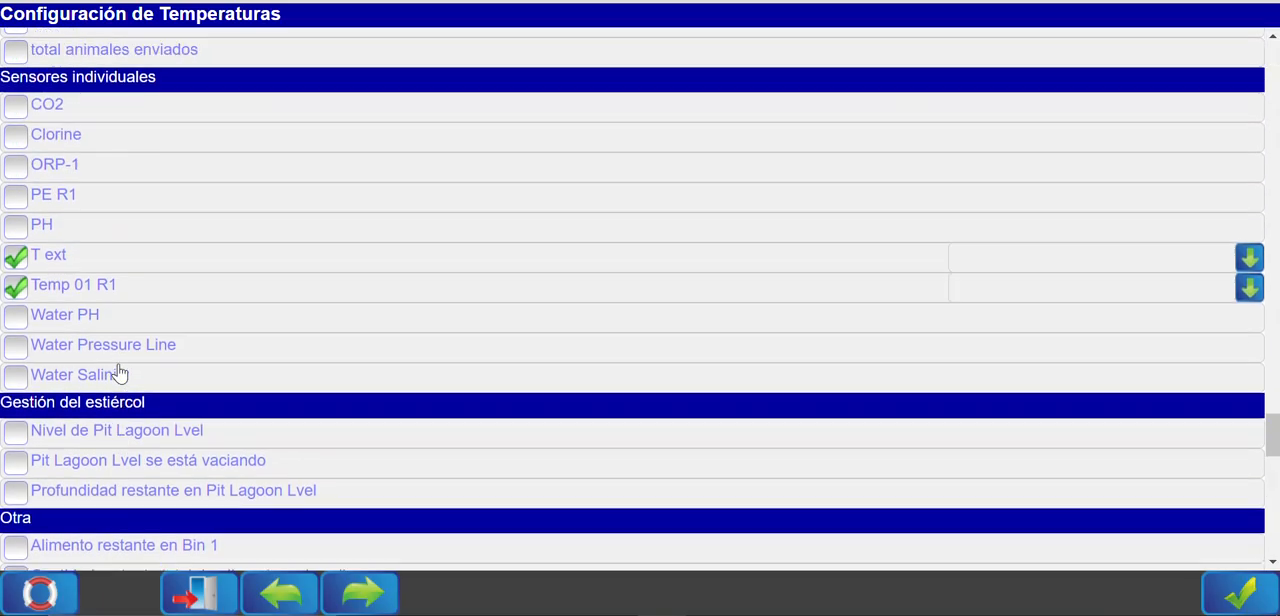
scroll(119, 373, up, 2)
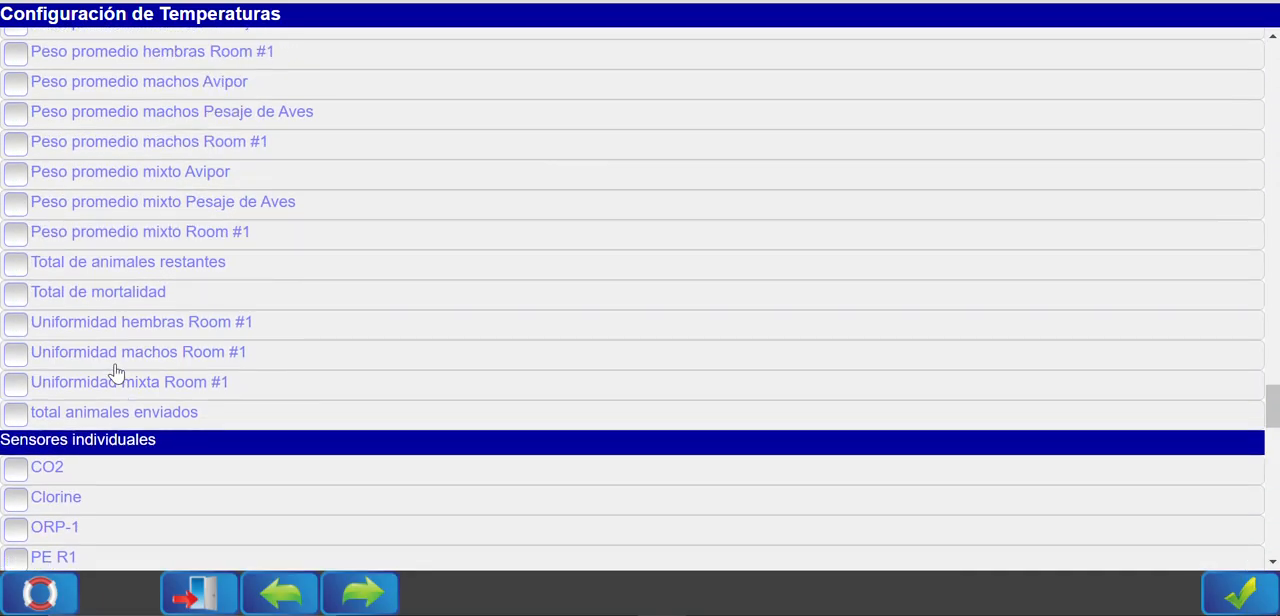
scroll(117, 372, up, 2)
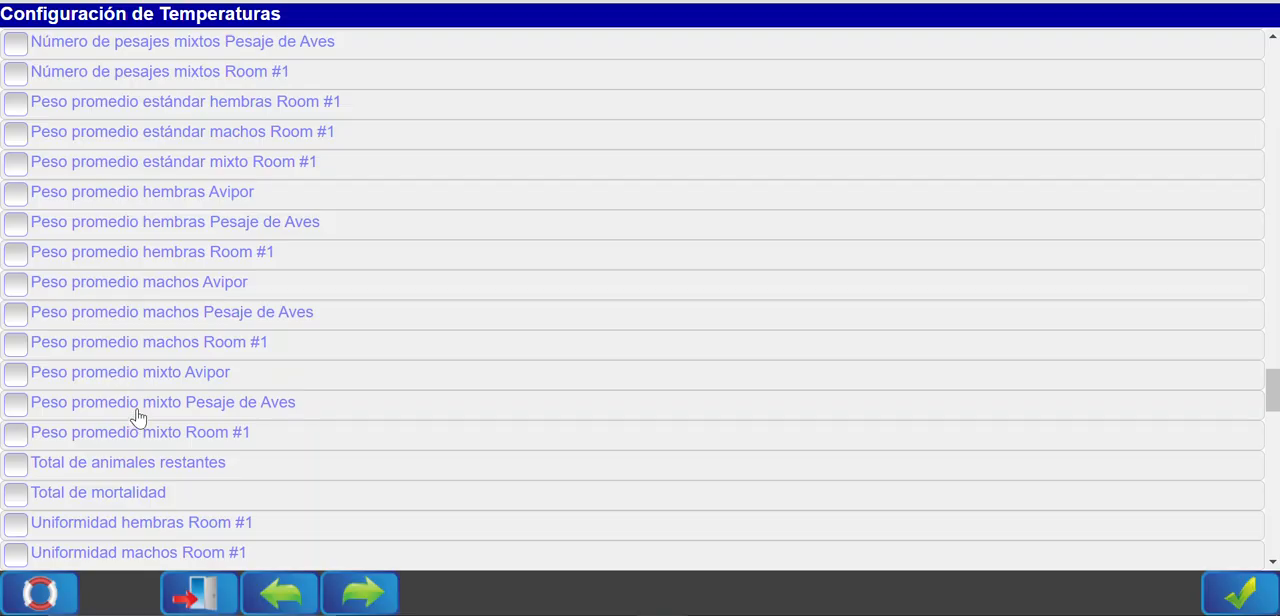
scroll(137, 417, up, 4)
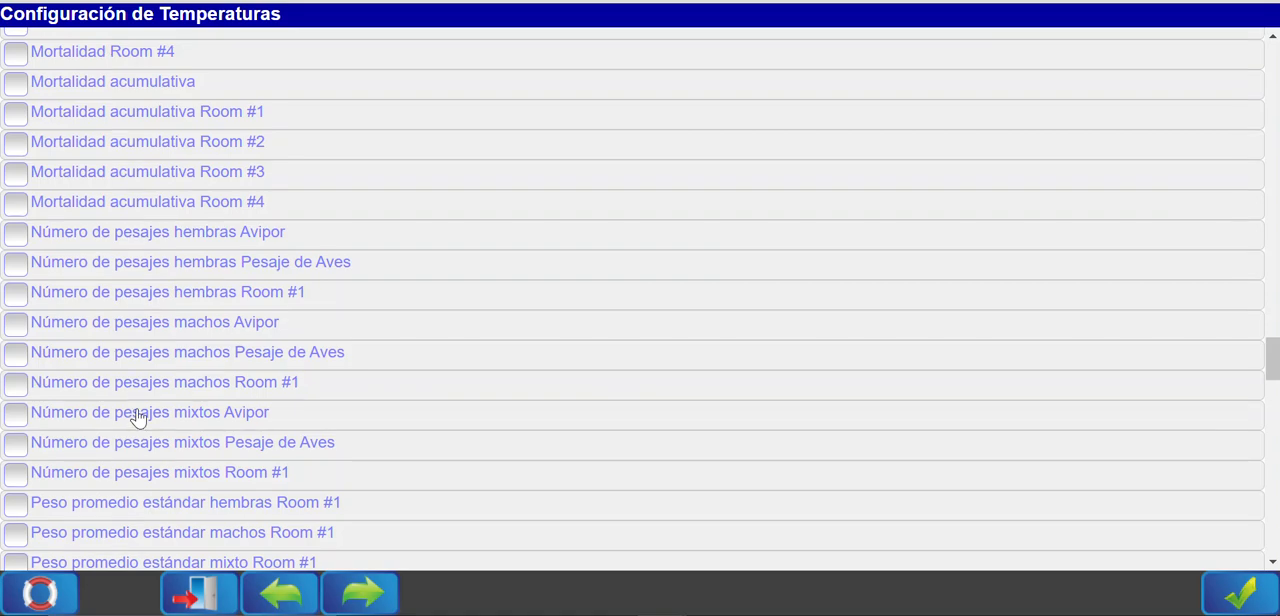
scroll(137, 417, up, 5)
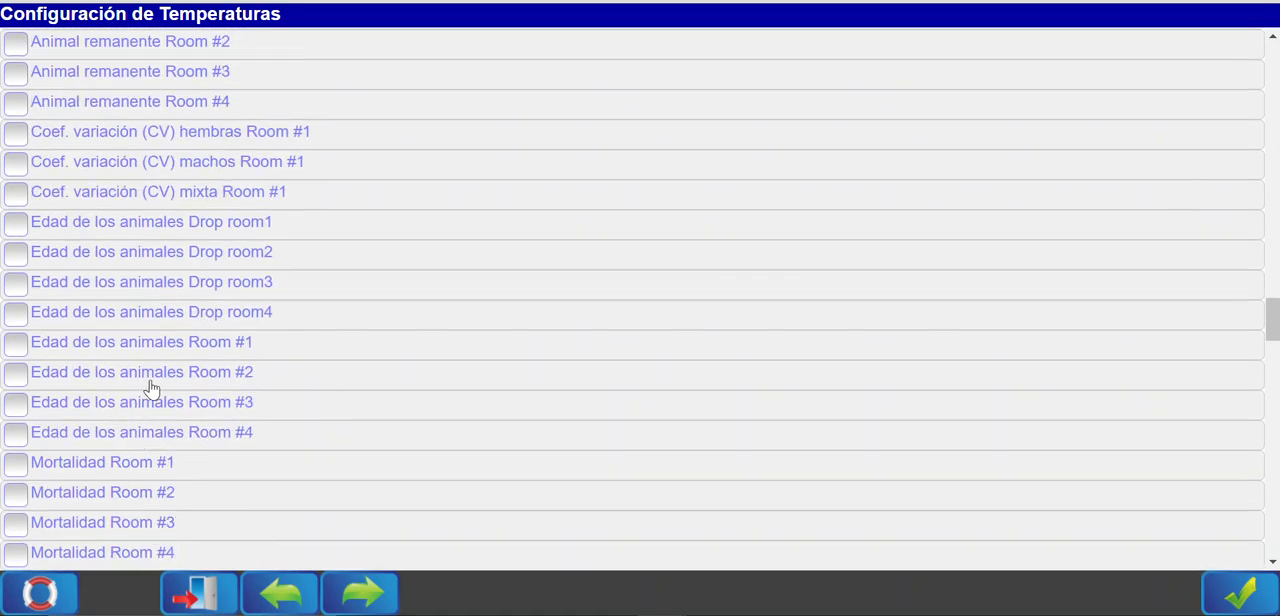
scroll(150, 388, up, 4)
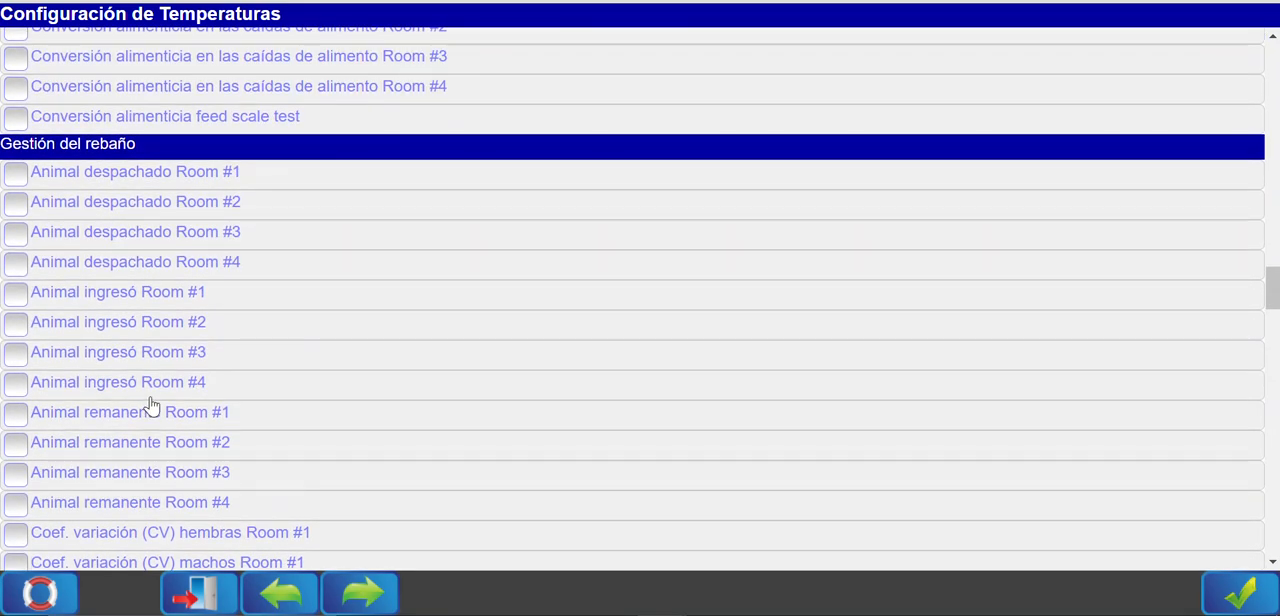
scroll(150, 388, up, 3)
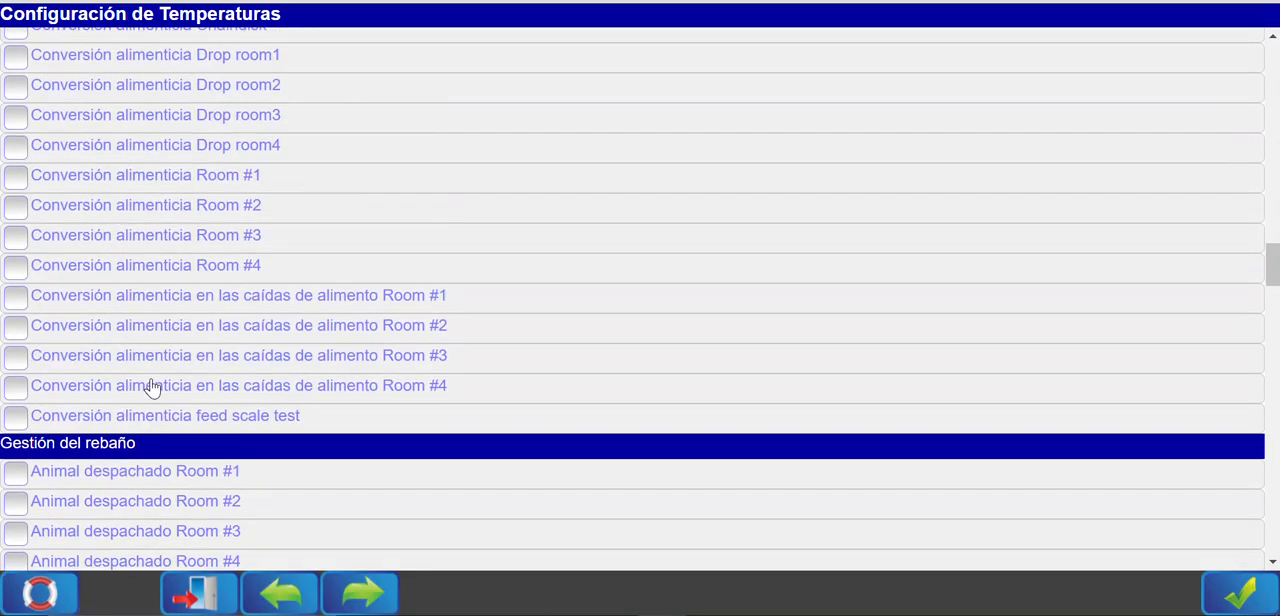
scroll(160, 370, up, 1)
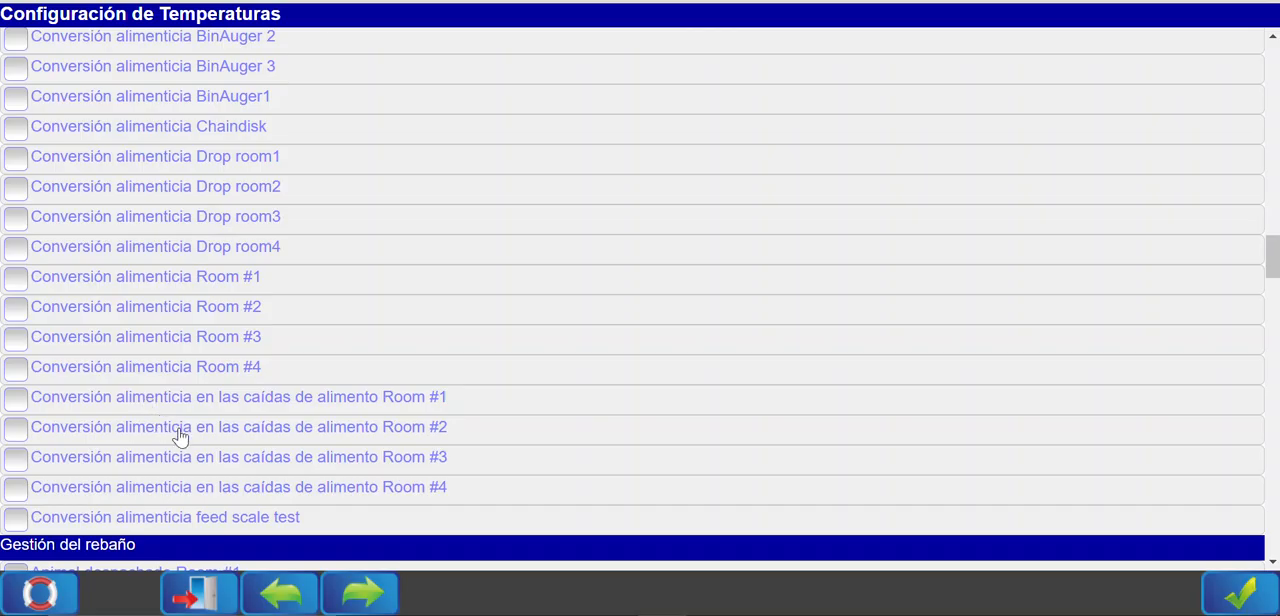
scroll(180, 437, up, 3)
scroll(178, 437, up, 6)
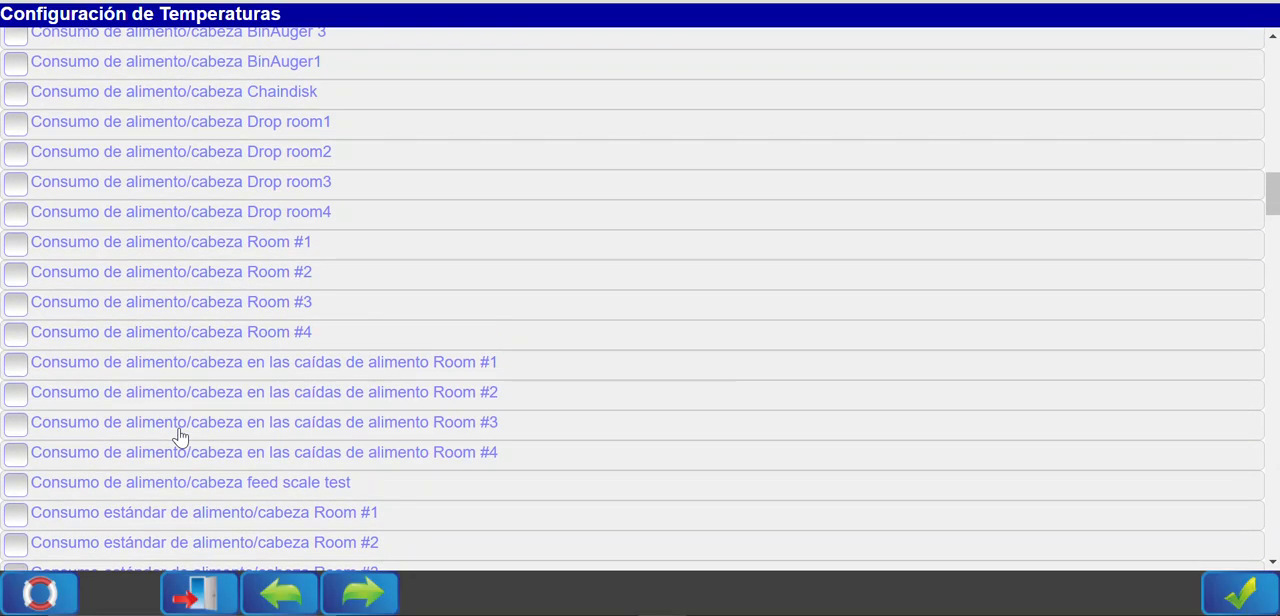
scroll(183, 387, up, 9)
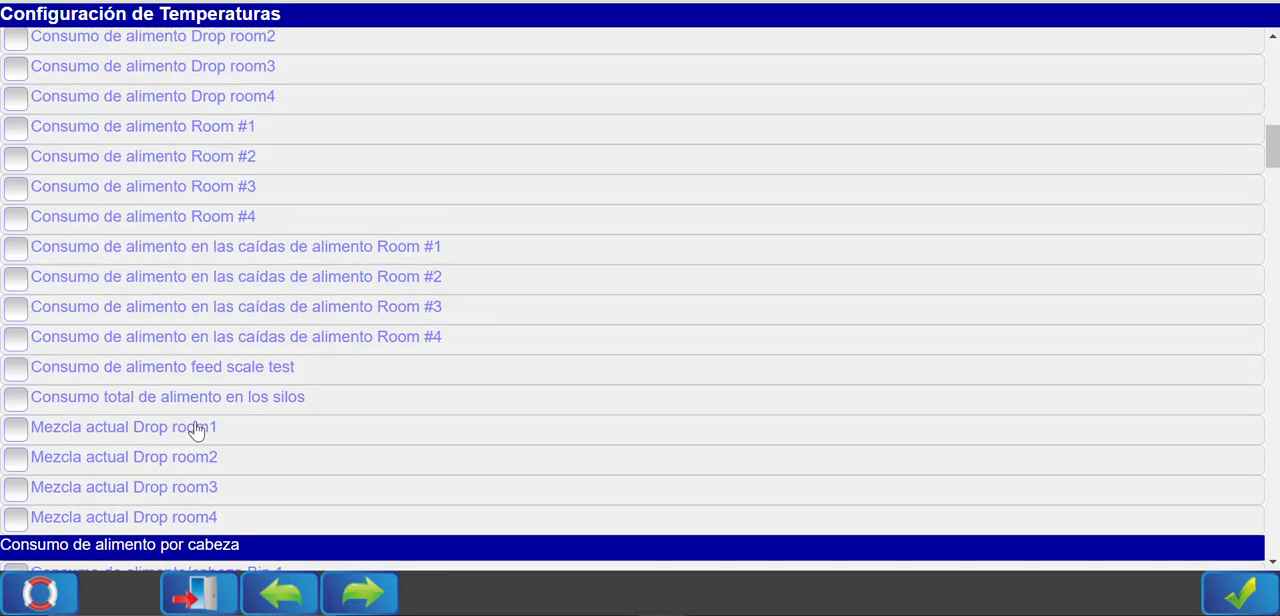
scroll(157, 294, up, 6)
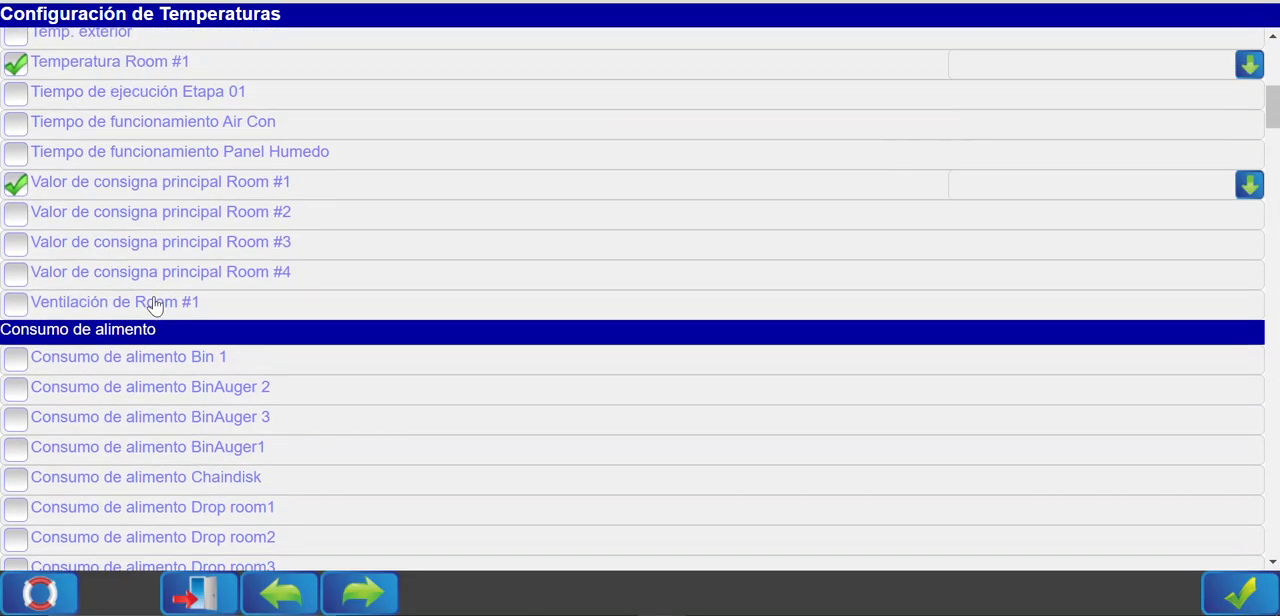
scroll(150, 340, up, 2)
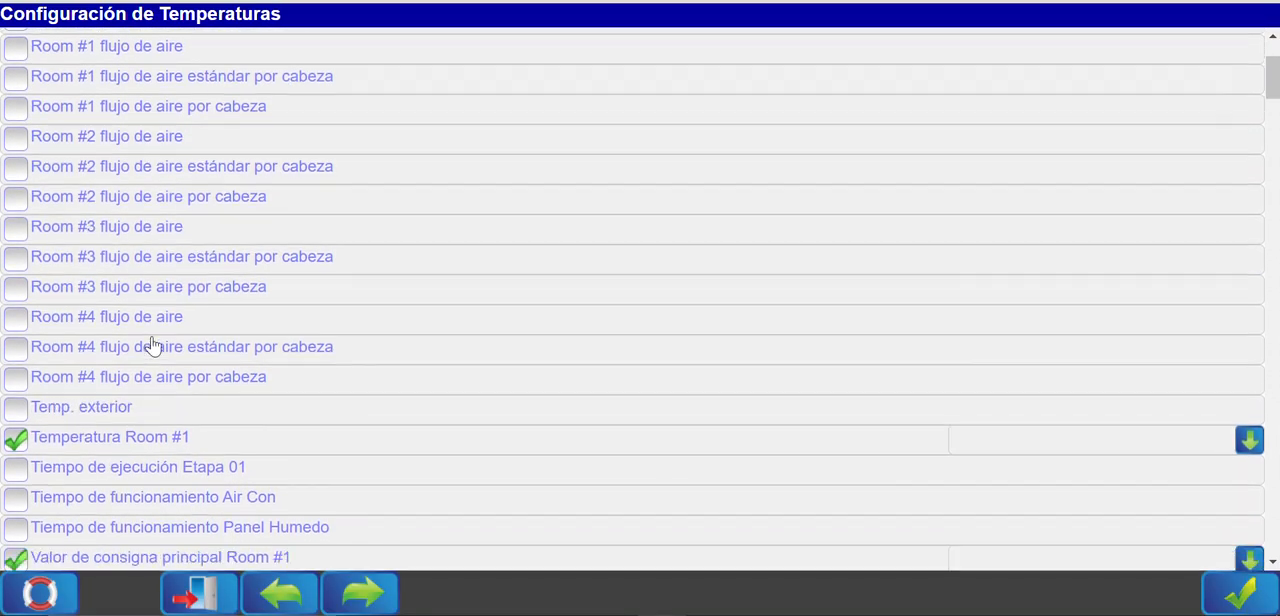
Examine the graph colours available for Temperatura Room #1 and Valor de consigna principal Room #1.
scroll(191, 343, down, 2)
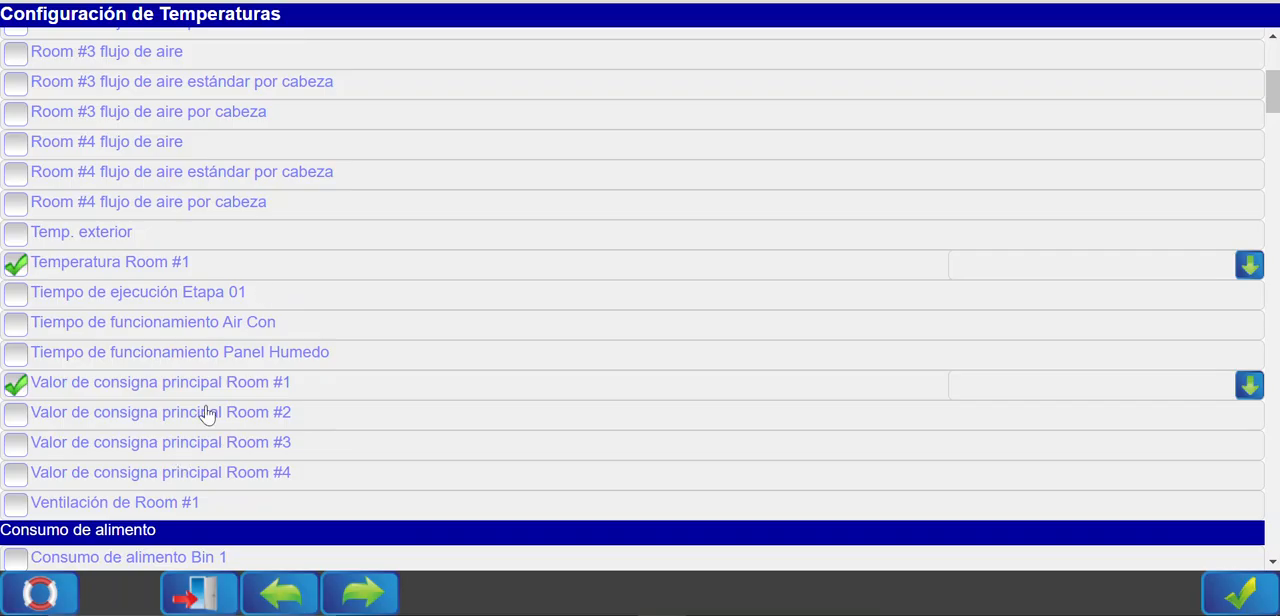
click(1203, 272)
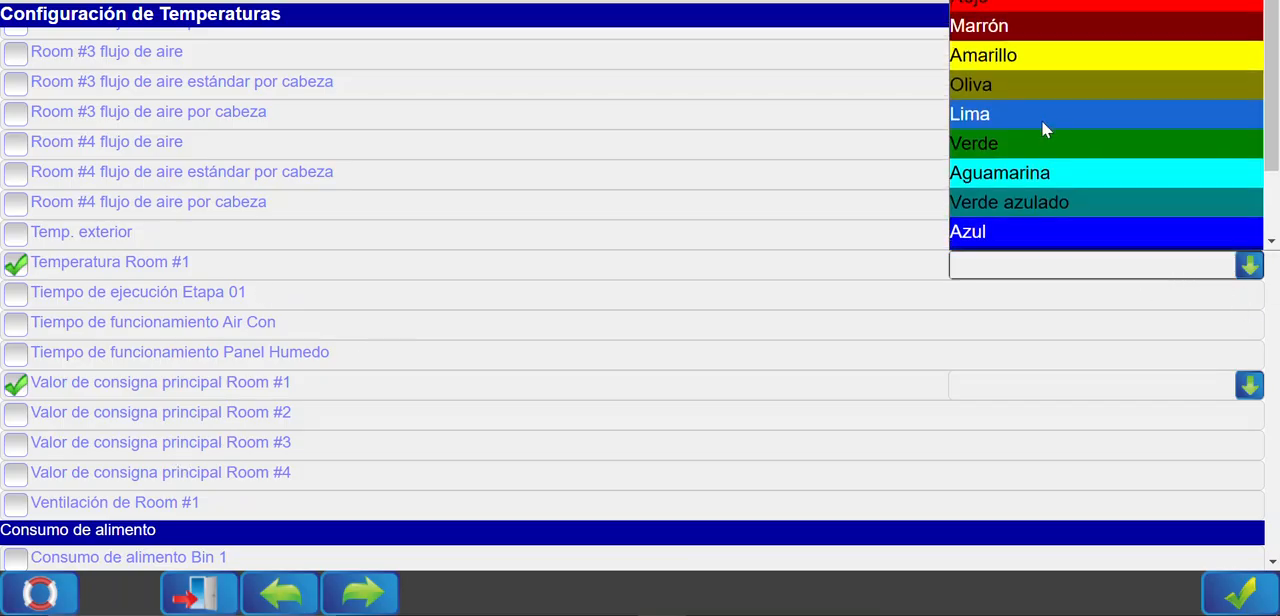
scroll(1041, 120, down, 1)
click(930, 317)
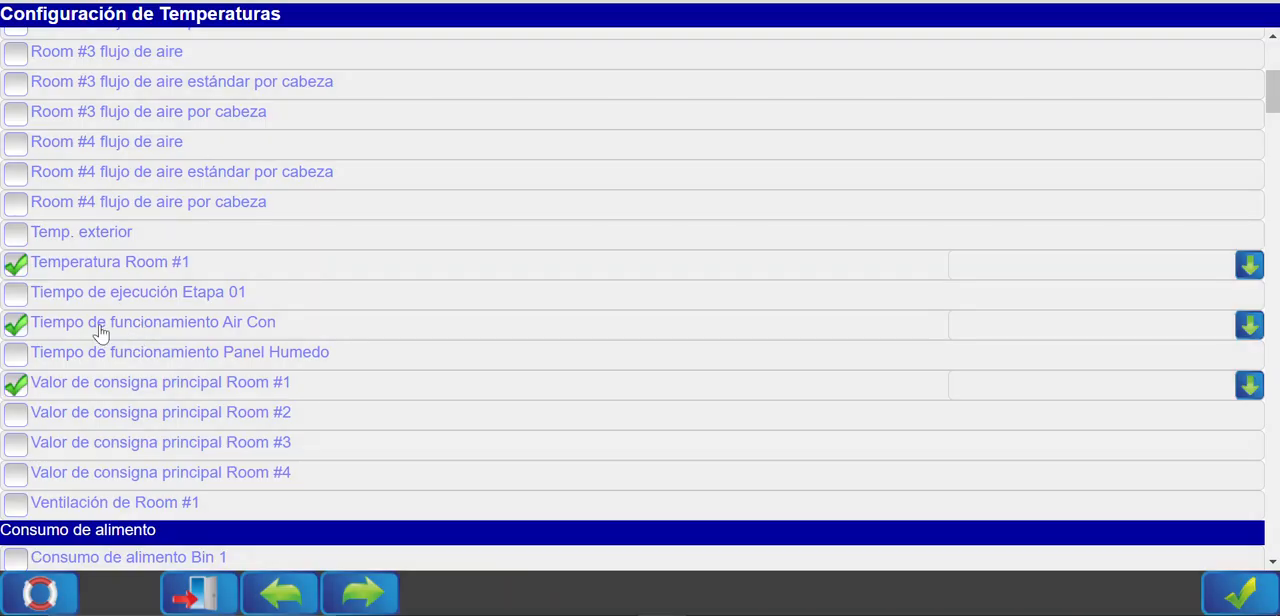
click(100, 323)
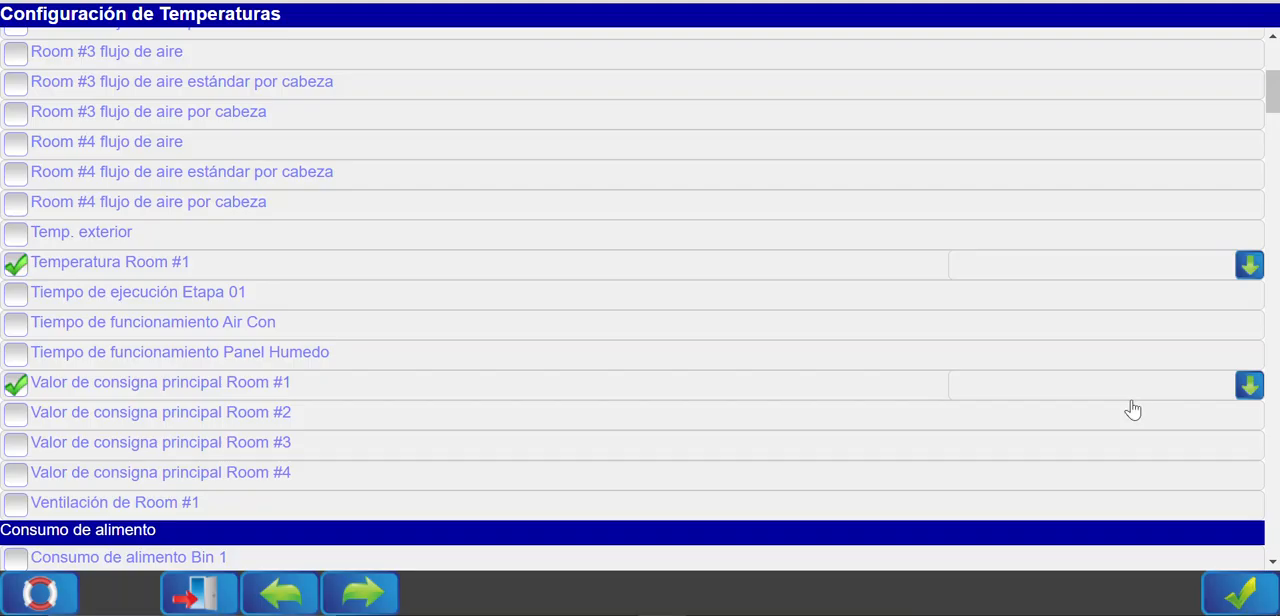
click(1131, 393)
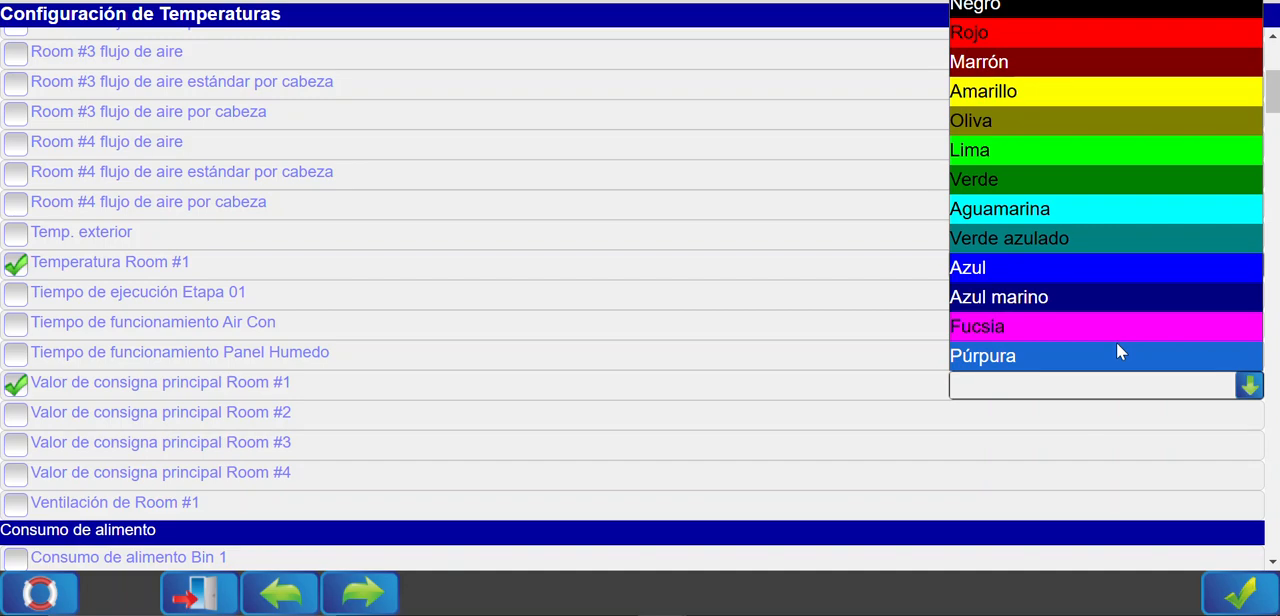
click(1058, 388)
scroll(768, 465, up, 4)
scroll(776, 460, down, 5)
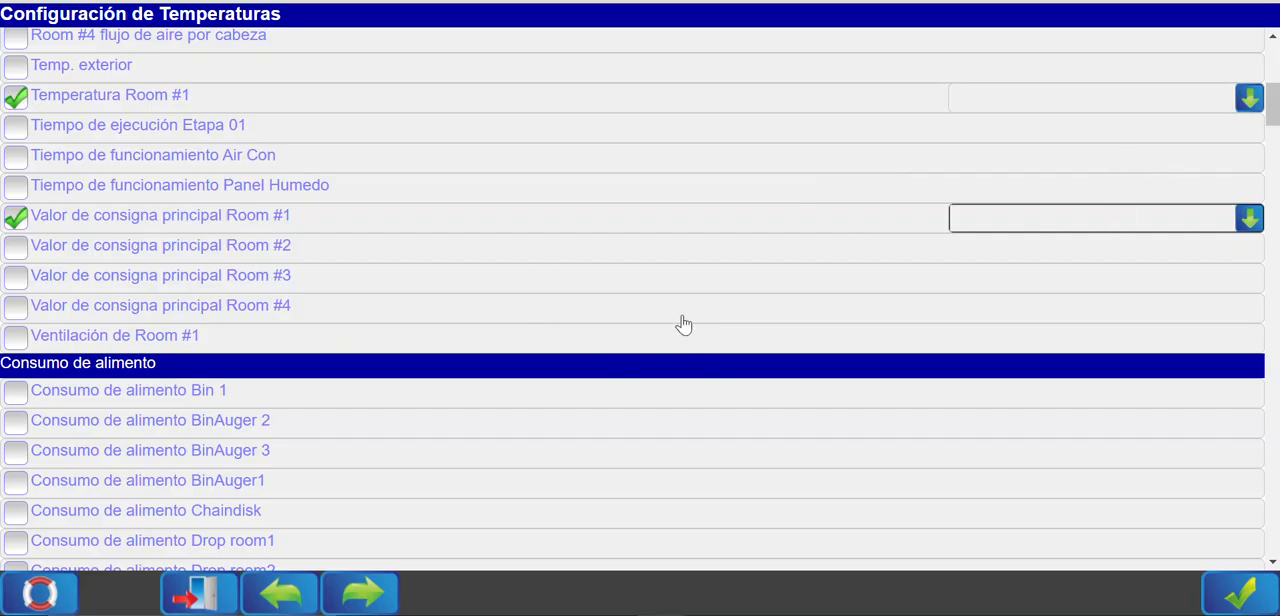
scroll(680, 345, down, 1)
scroll(702, 329, up, 4)
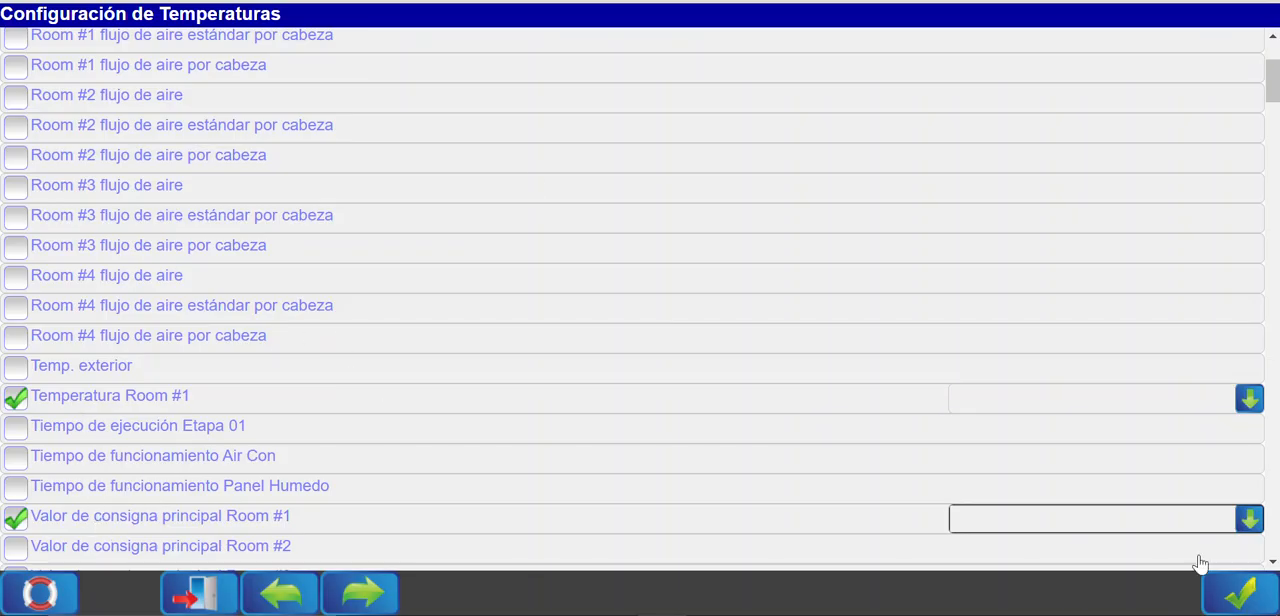
Accept the selected report data and set the period covered by the report to Entre dos fechas.
click(1236, 596)
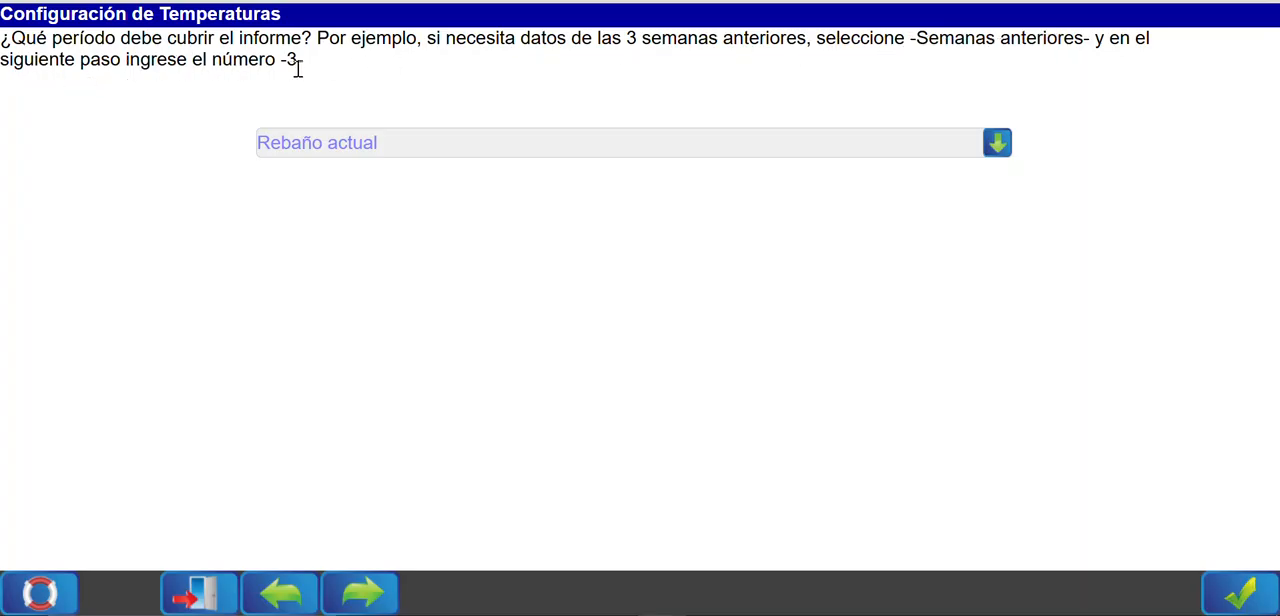
click(386, 145)
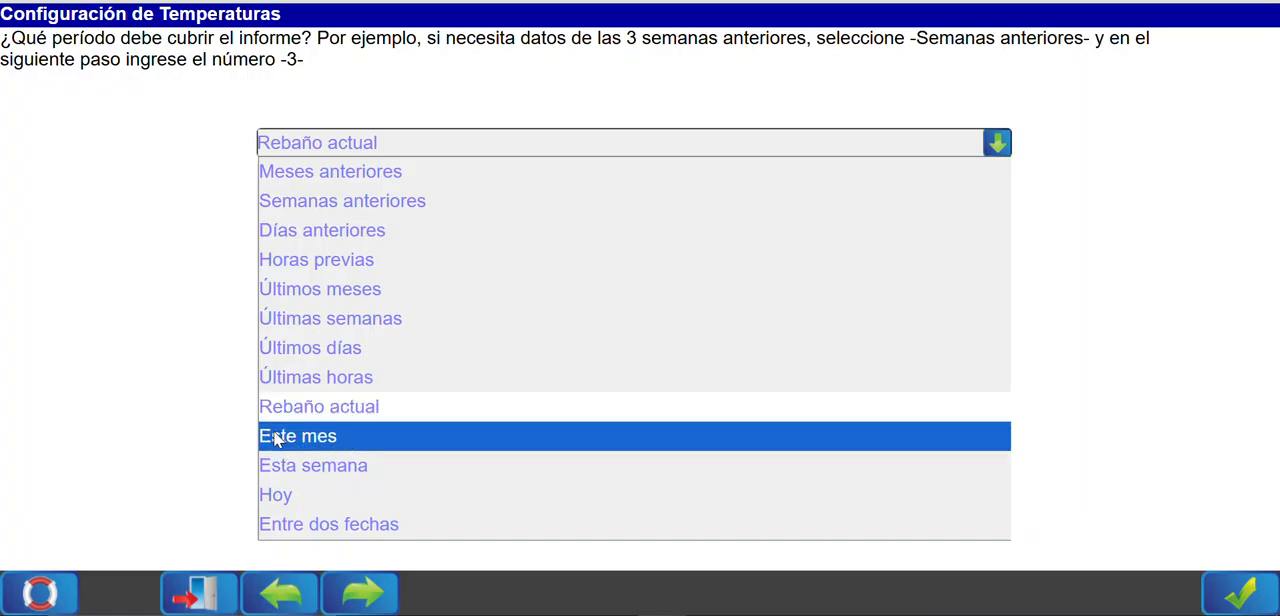
click(350, 526)
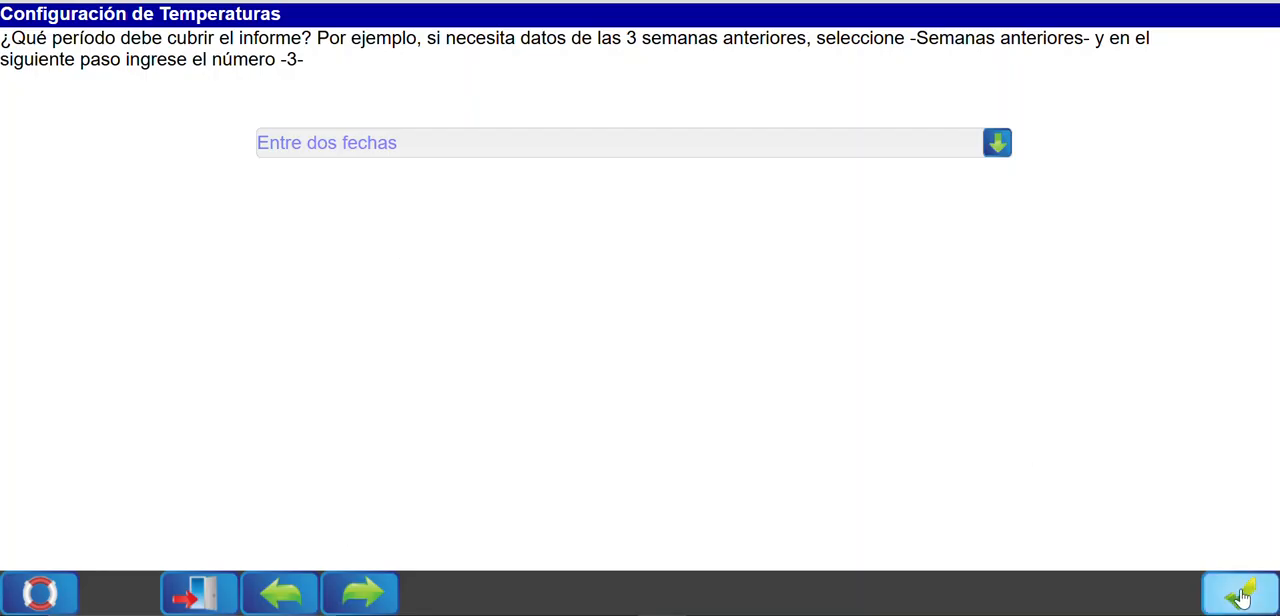
click(1240, 592)
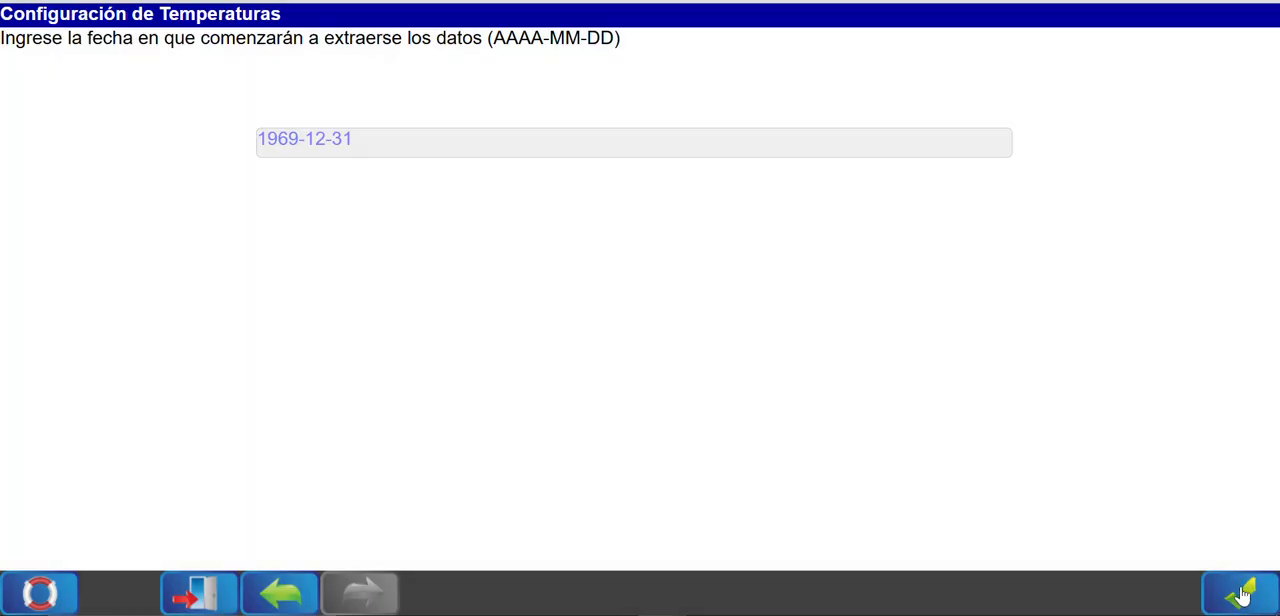
Set the date from which the report data is extracted to 2025-01-01.
click(357, 145)
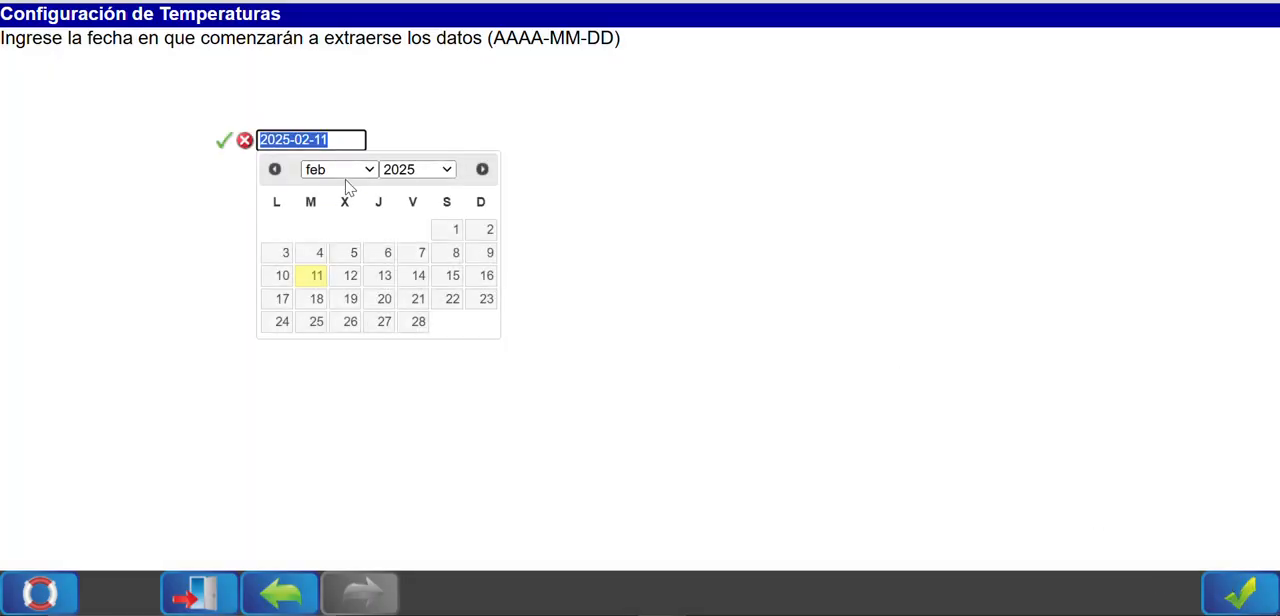
click(453, 231)
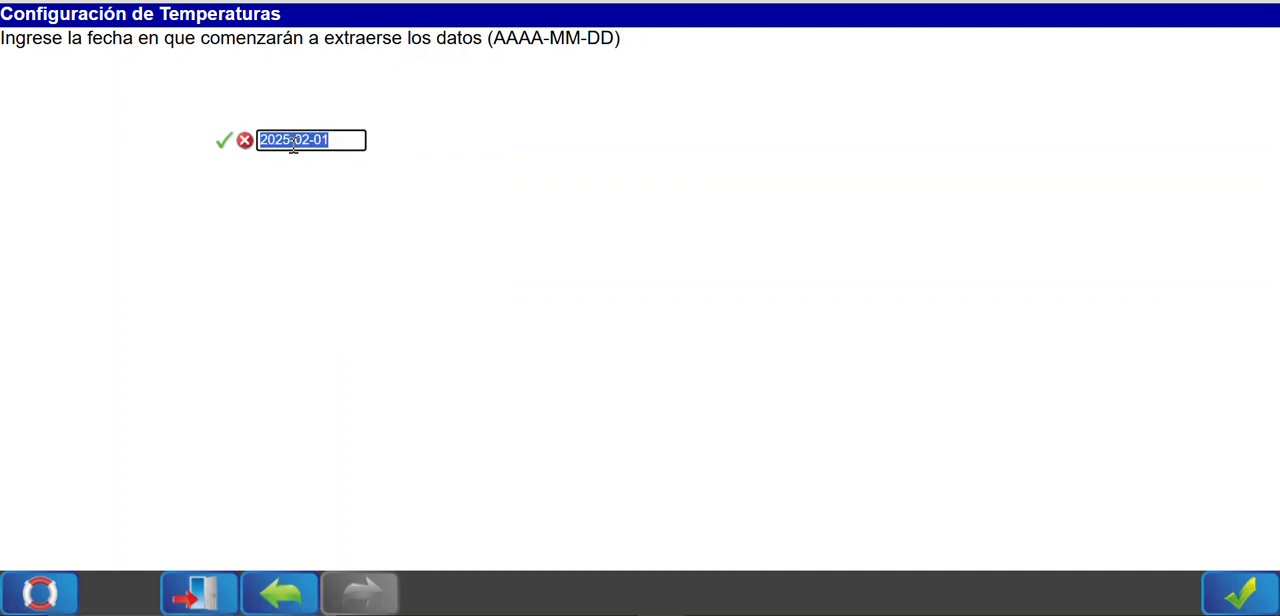
click(291, 143)
click(366, 169)
click(336, 198)
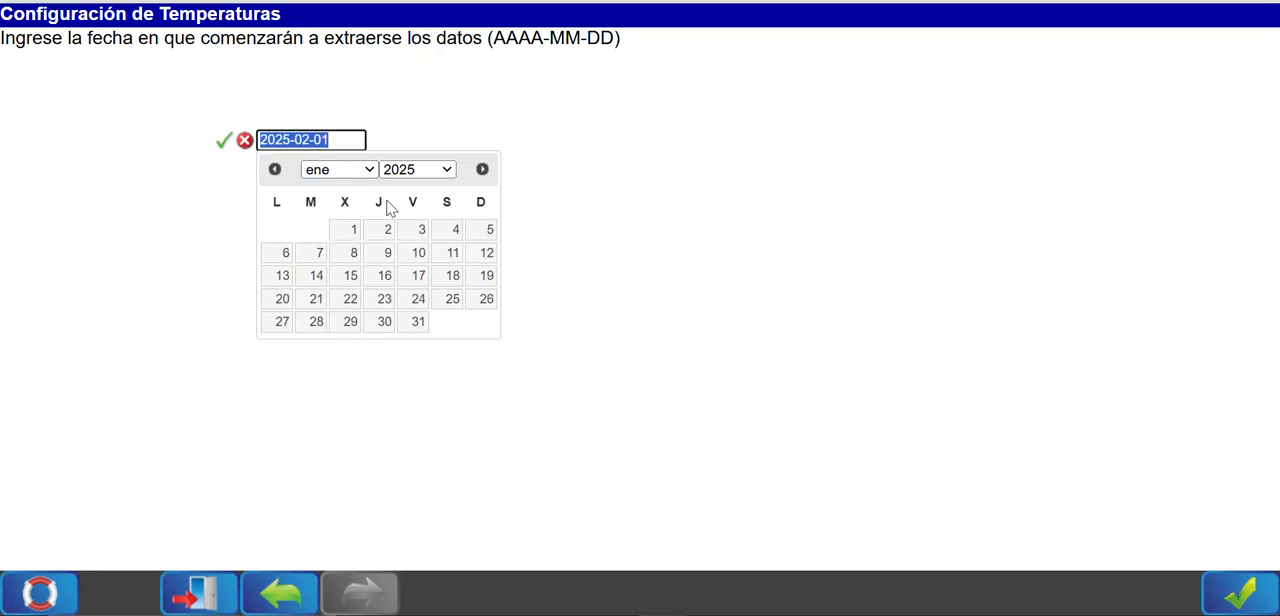
click(350, 230)
click(224, 141)
click(1230, 600)
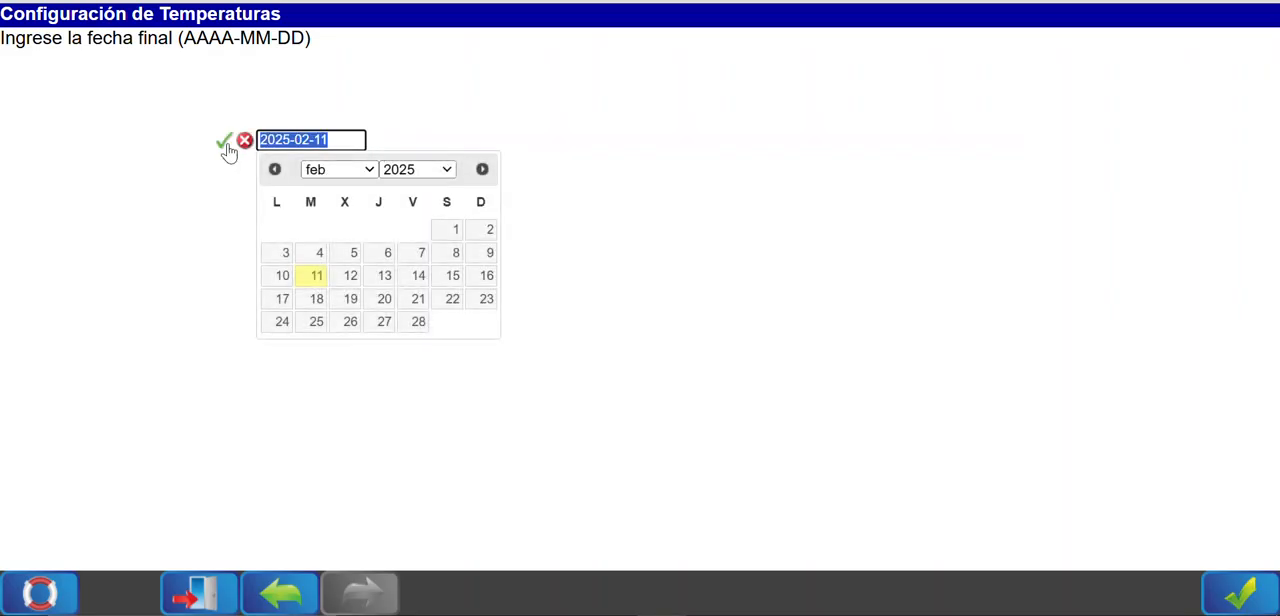
Set the final date of the report data to 2025-01-04.
click(338, 170)
click(336, 191)
click(454, 242)
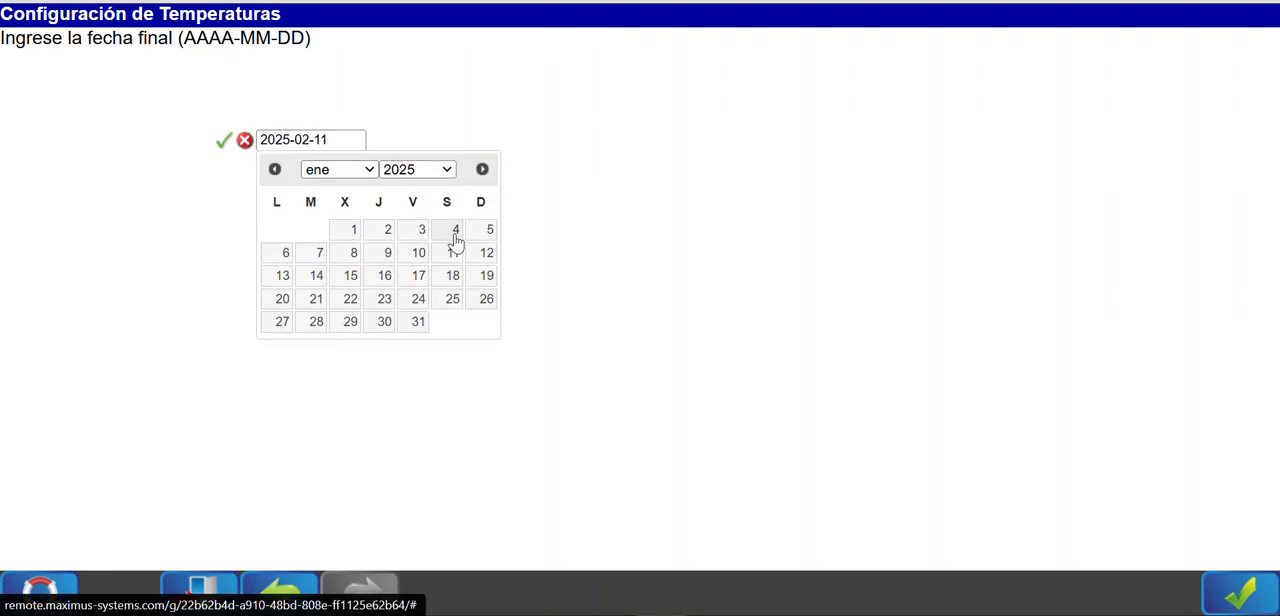
click(223, 145)
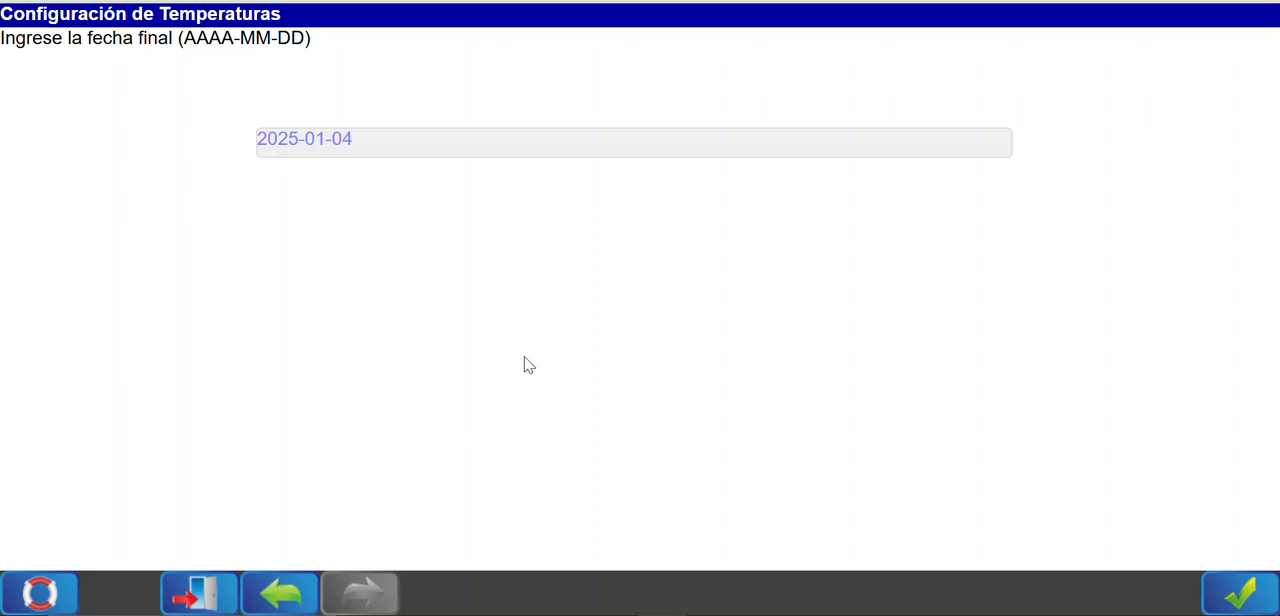
Return to the report's period choice and set it to Últimos días with a value of 7.
click(283, 594)
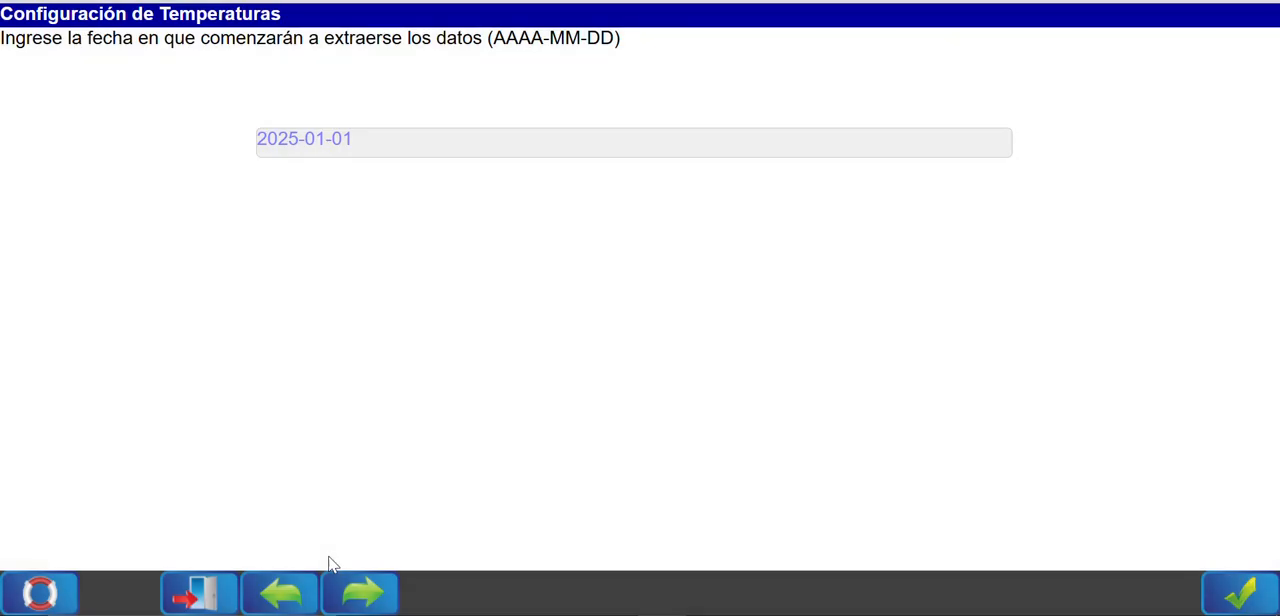
click(310, 590)
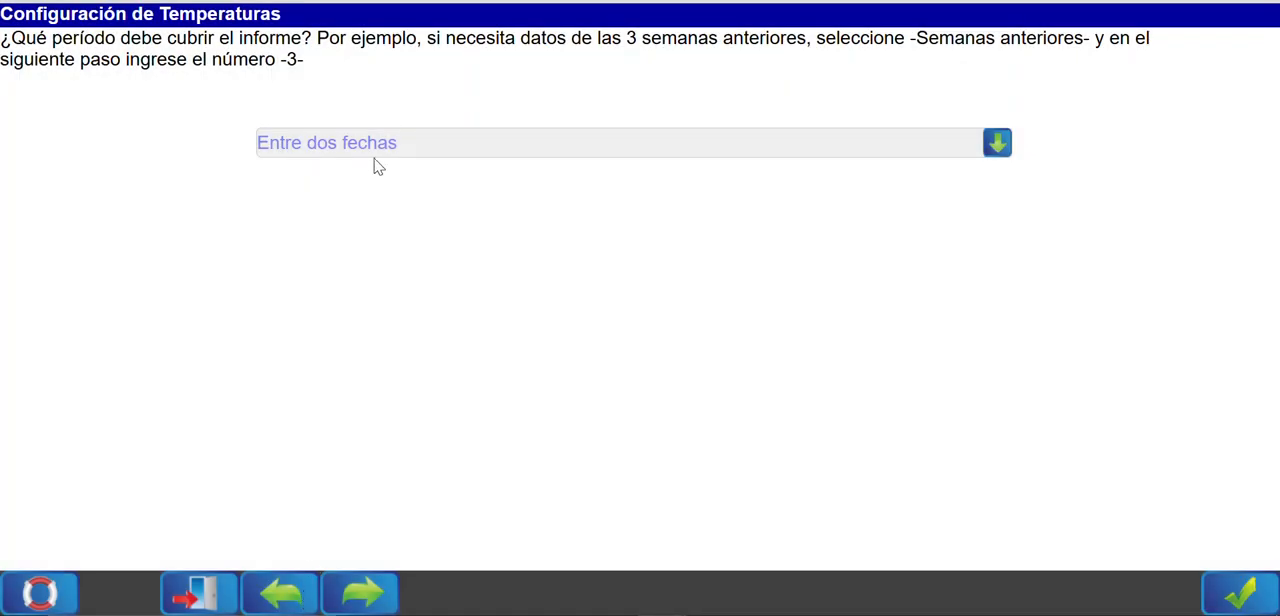
click(390, 150)
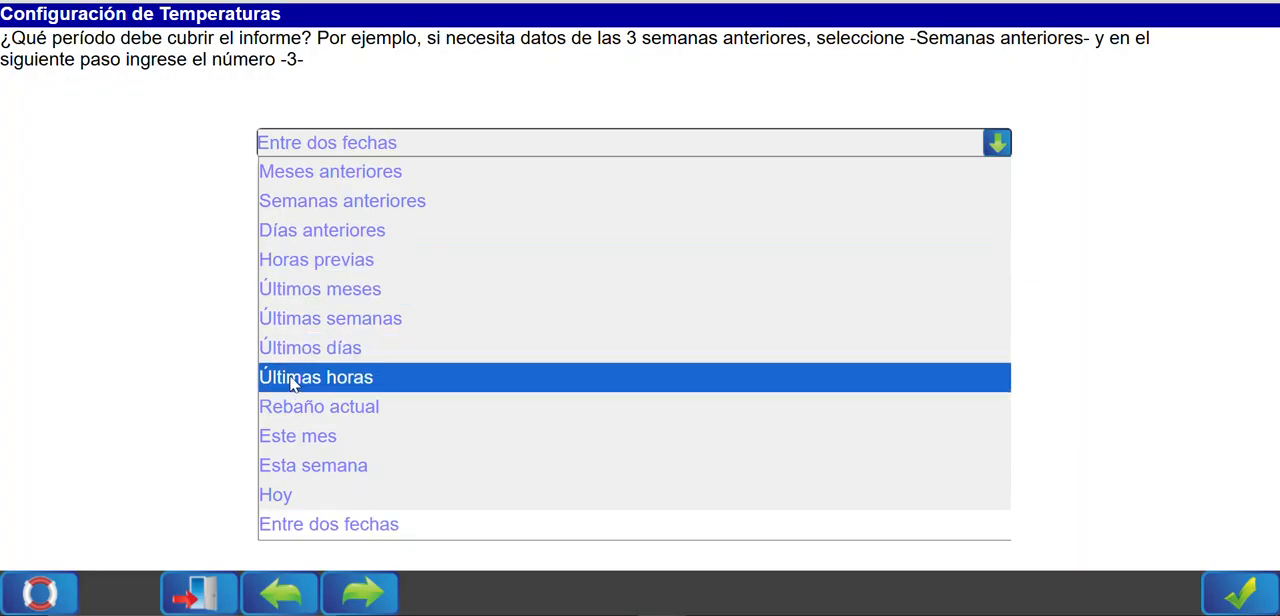
click(345, 357)
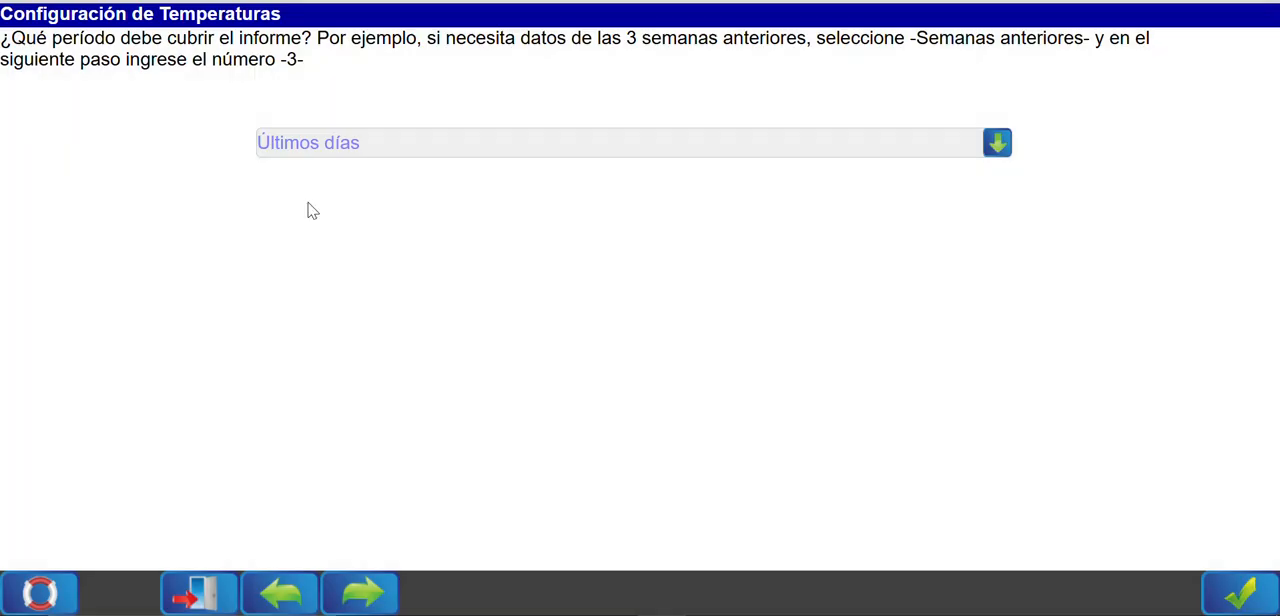
click(1240, 595)
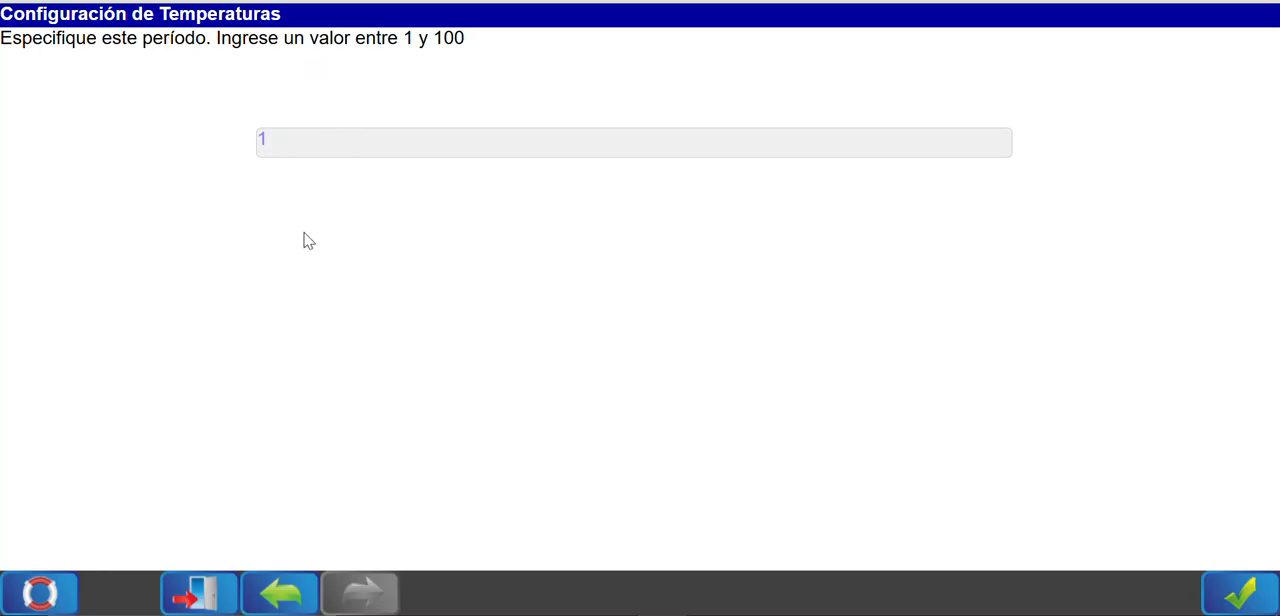
click(303, 152)
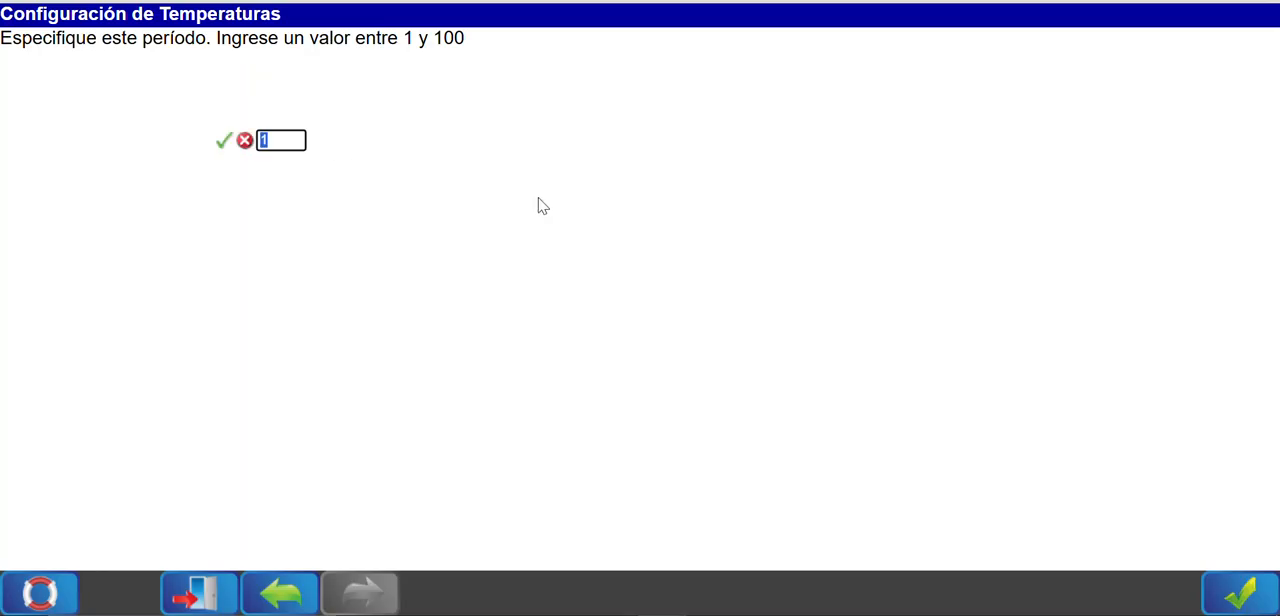
text(7)
key(Return)
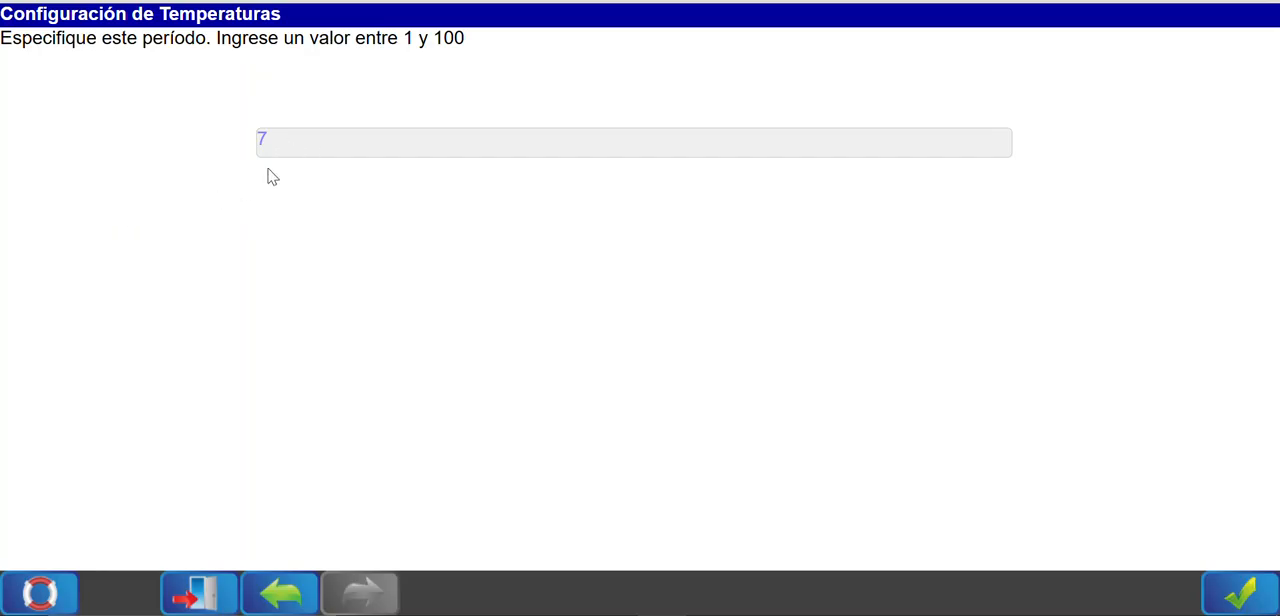
click(1242, 588)
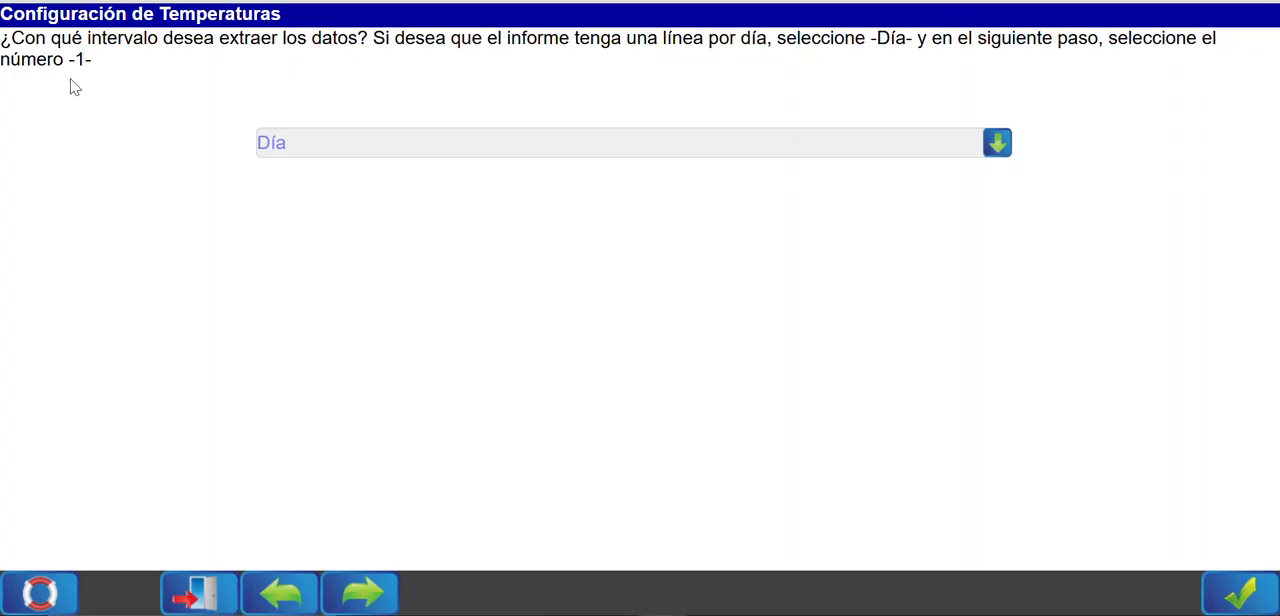
Set the data extraction interval to Hora with a value of 1.
click(291, 150)
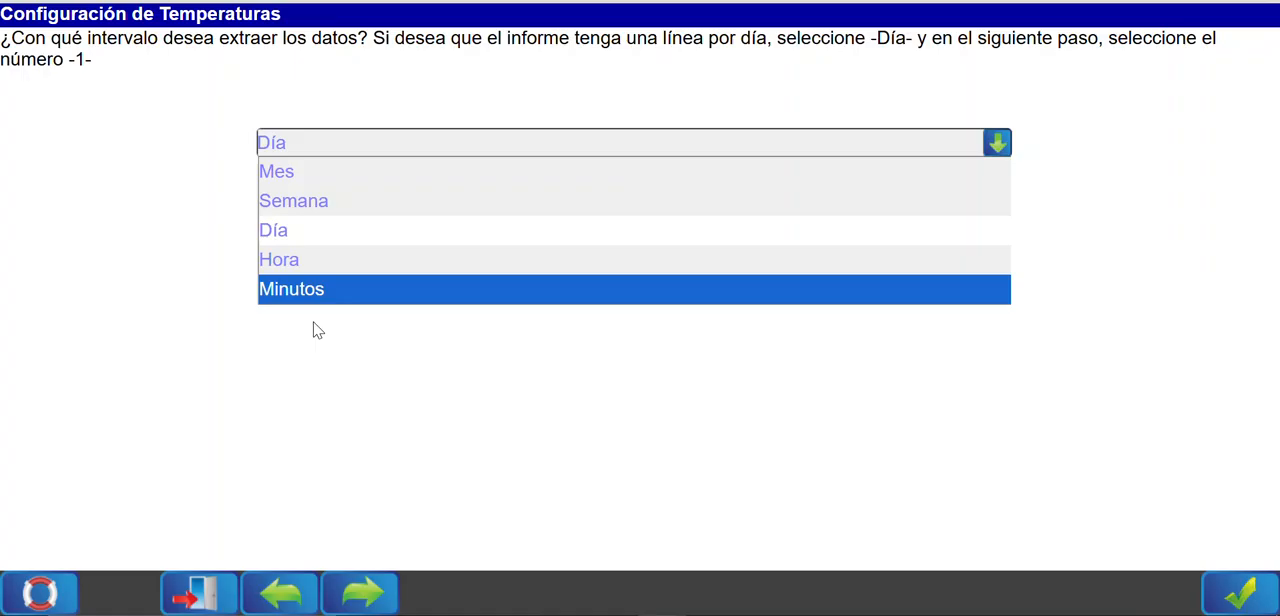
click(287, 238)
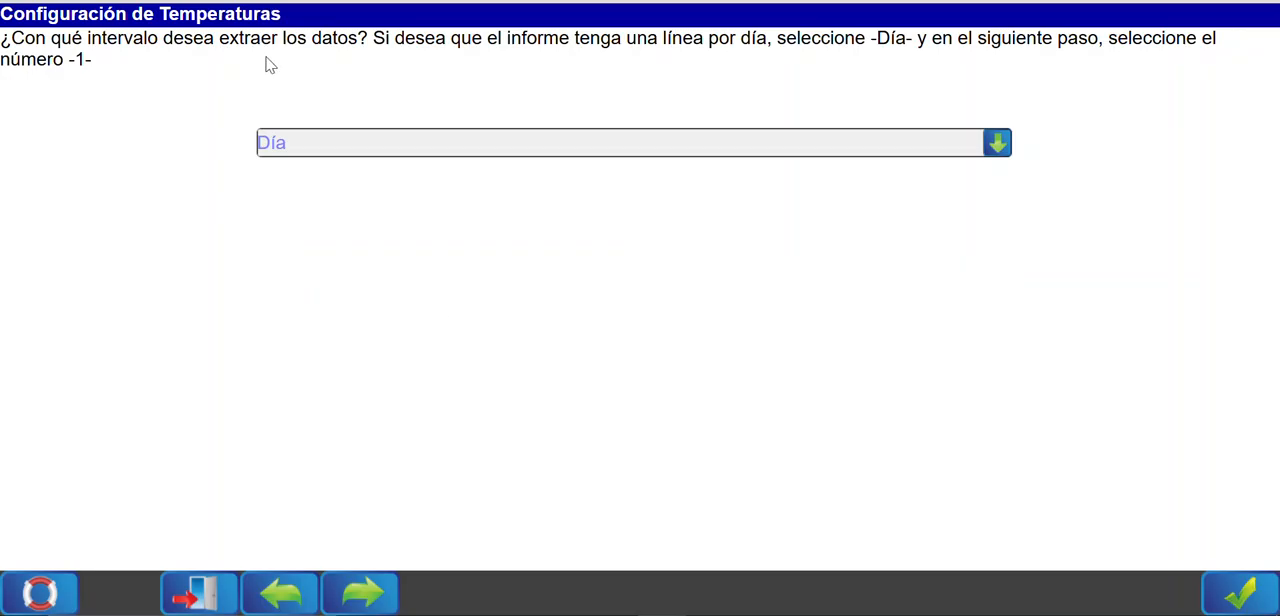
click(300, 138)
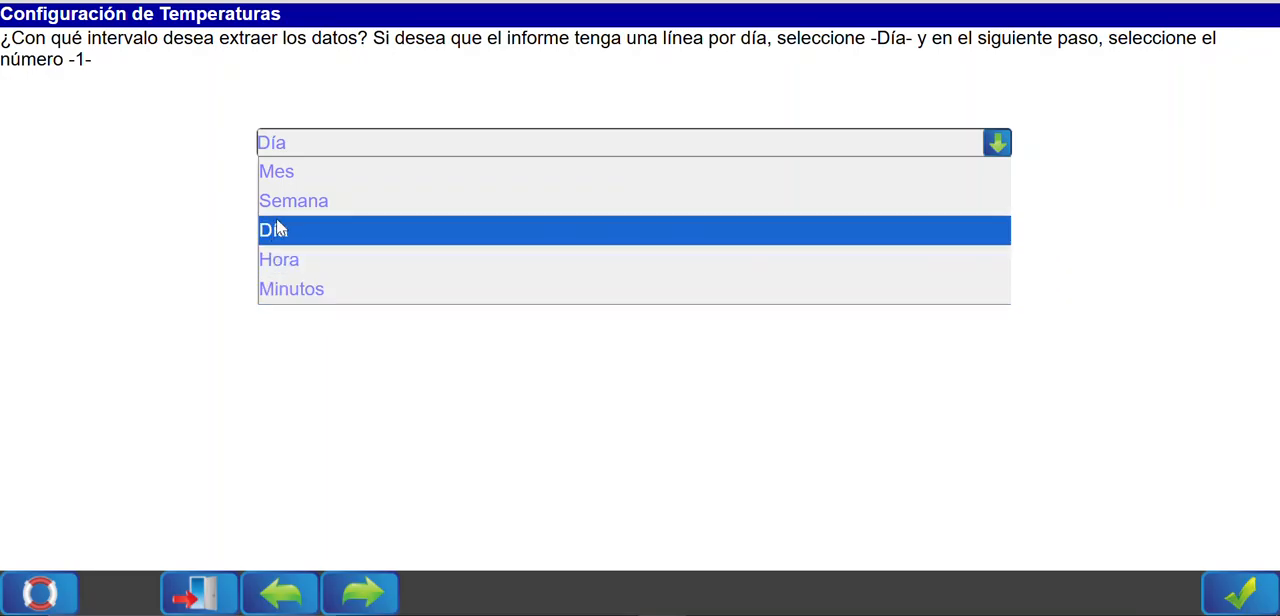
click(315, 259)
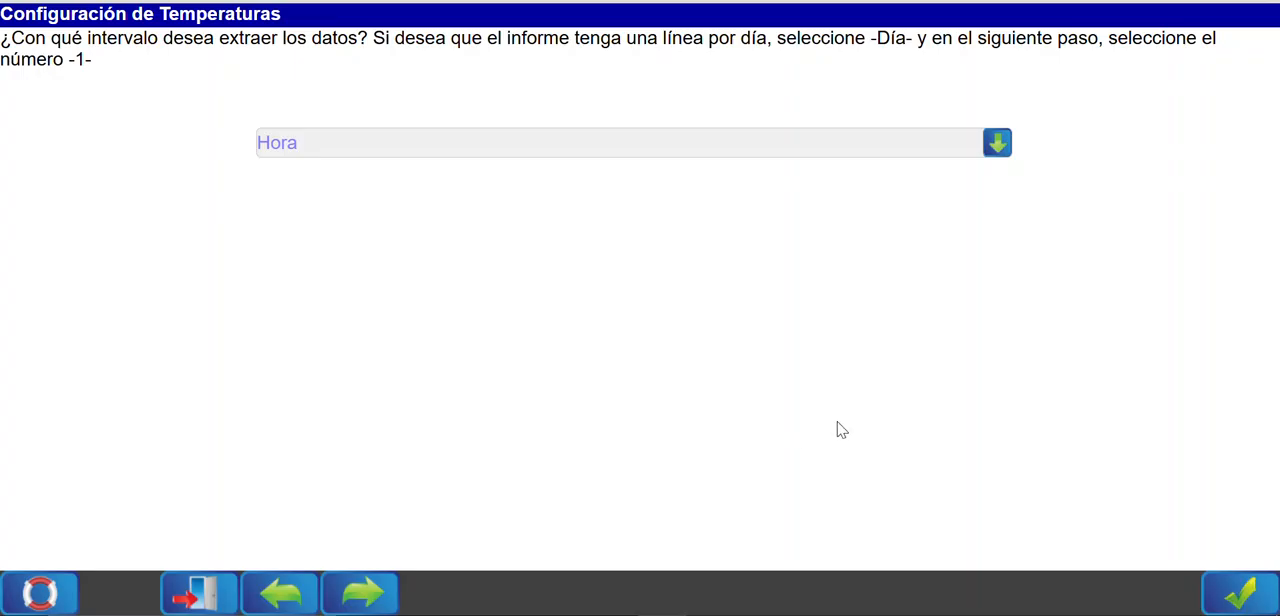
click(1238, 594)
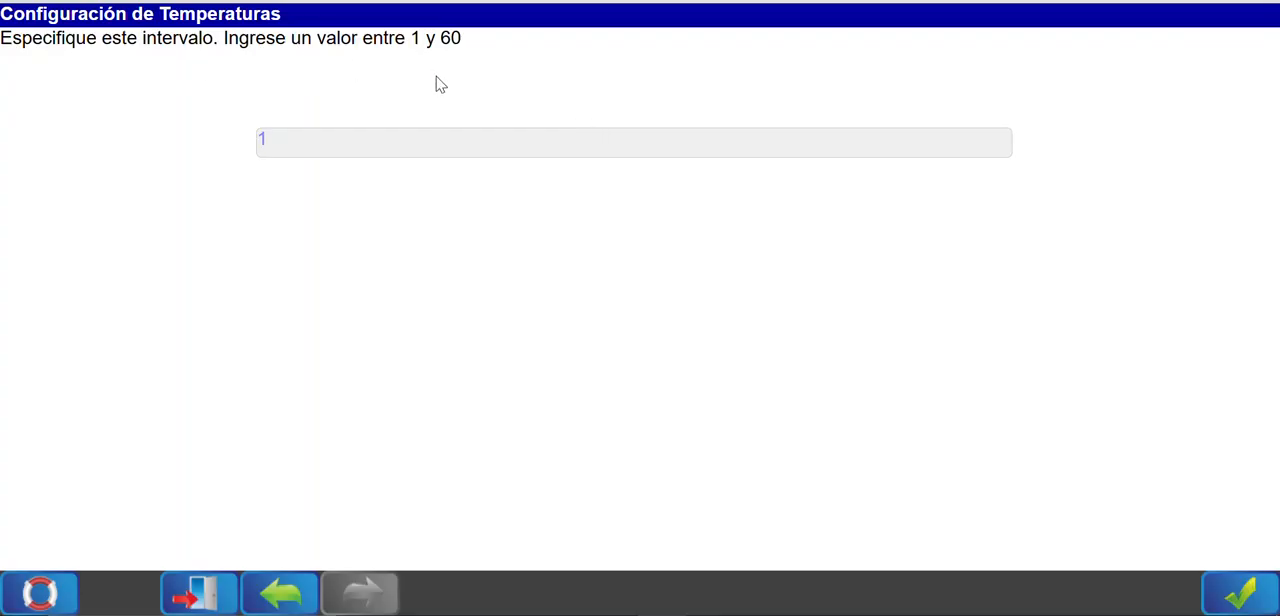
click(532, 152)
click(220, 146)
click(1243, 590)
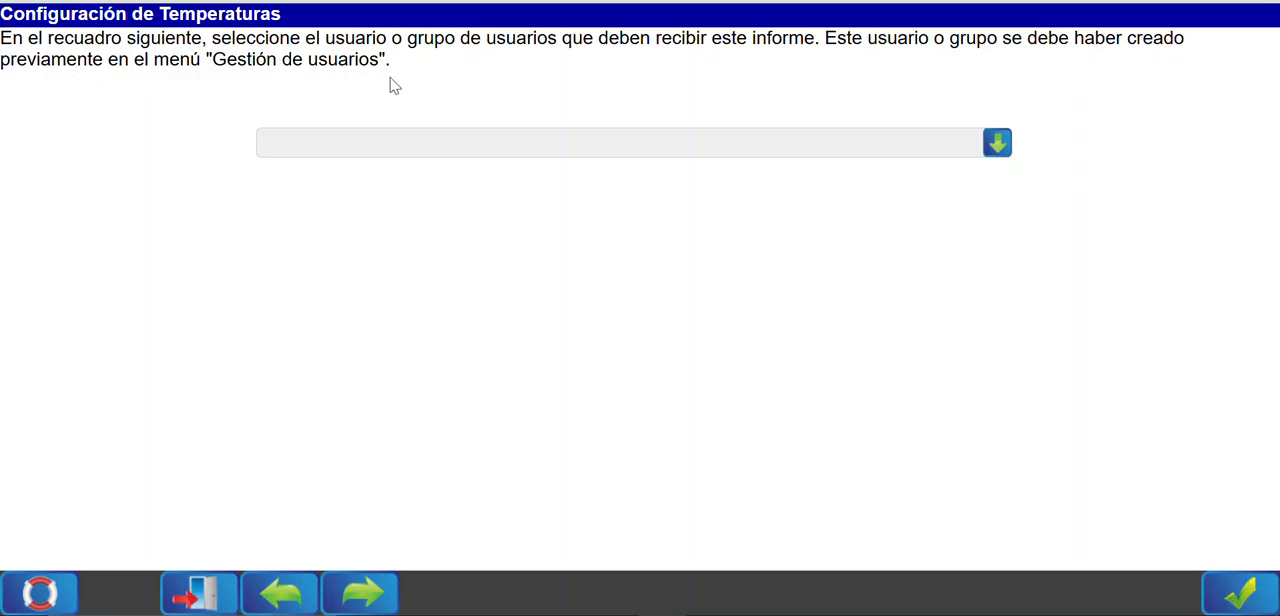
Choose the last user in the recipient list to receive the report and accept it.
click(512, 146)
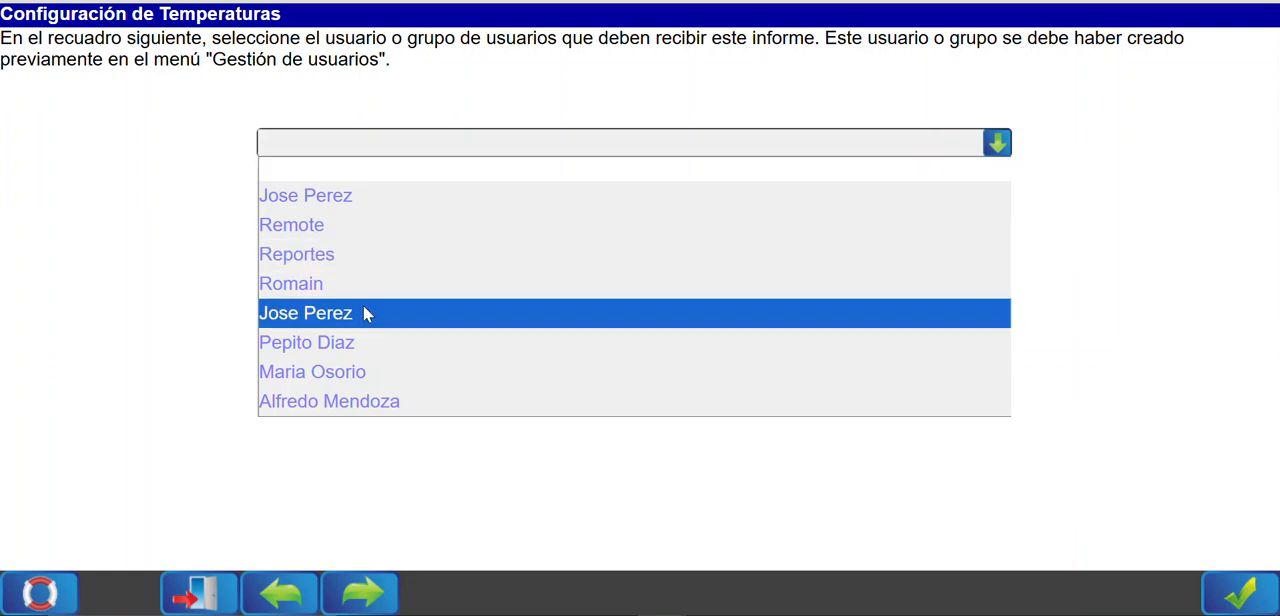
click(342, 405)
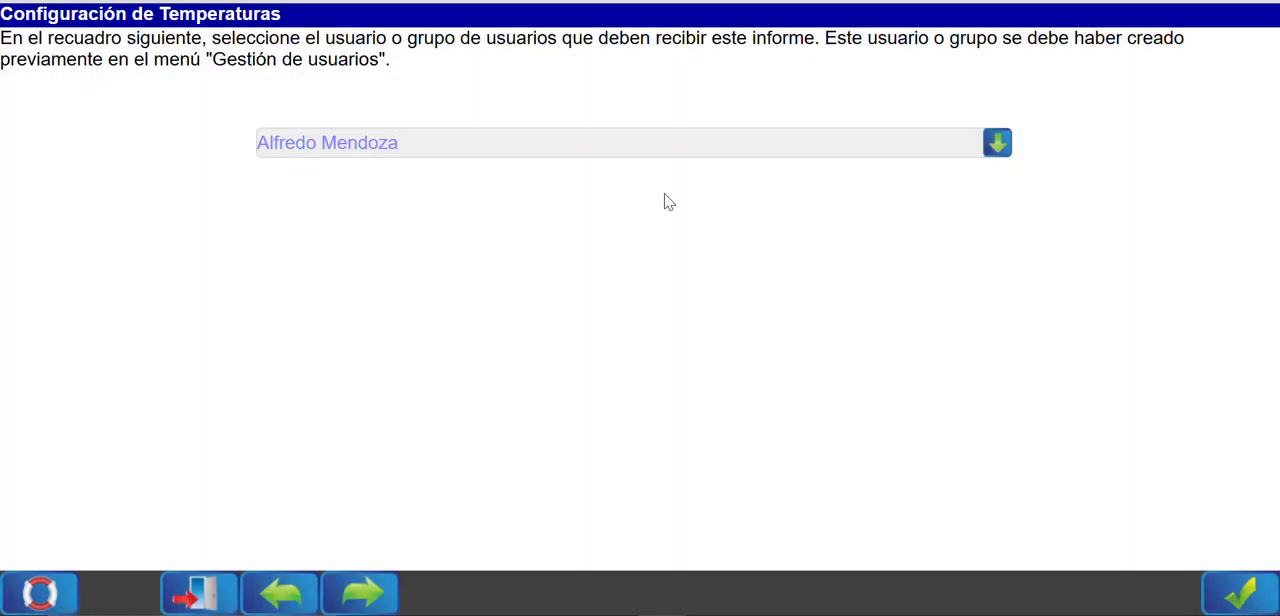
click(1246, 592)
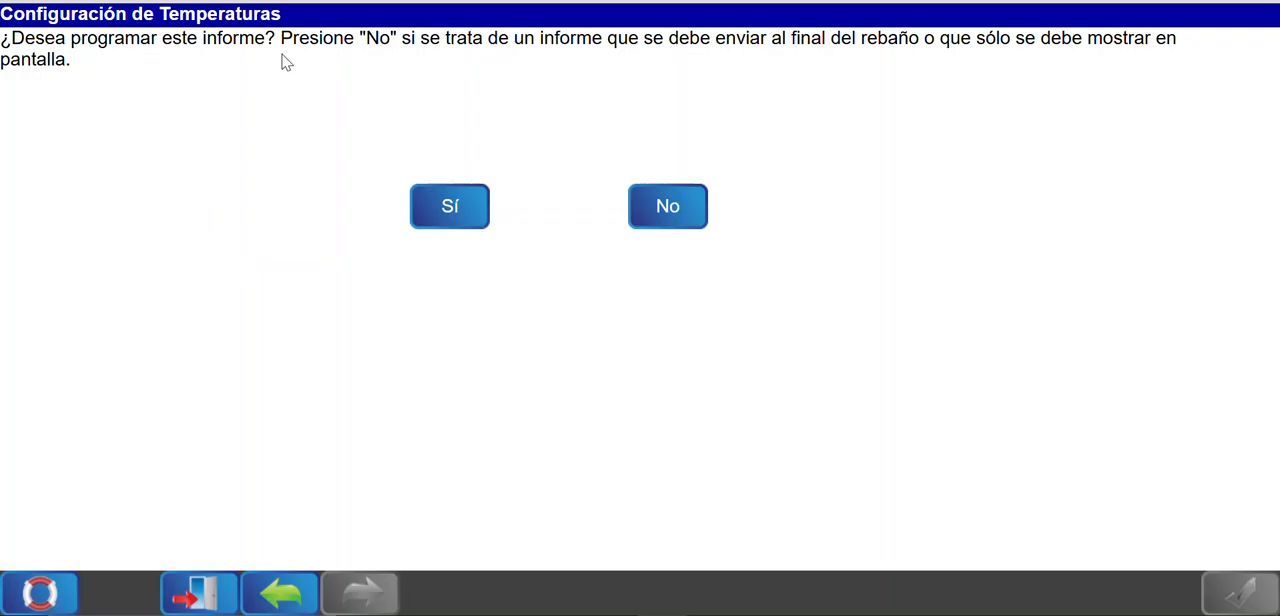
Decline scheduling for the report and finish its configuration.
drag(4, 38, 278, 36)
click(157, 72)
drag(11, 38, 279, 38)
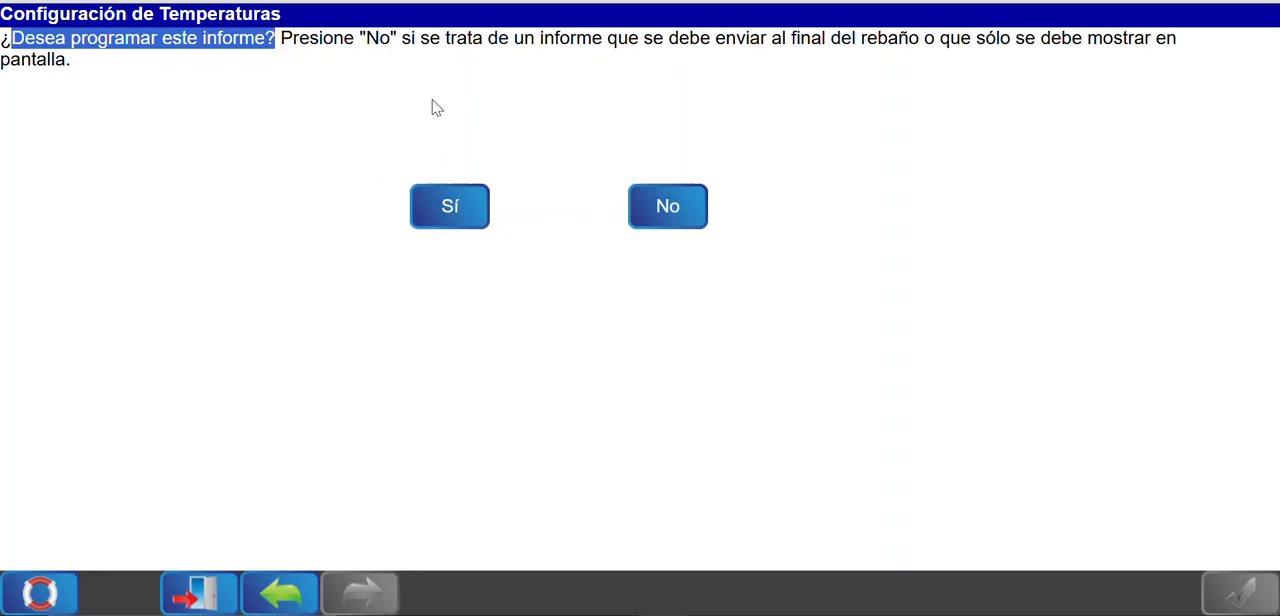
click(677, 212)
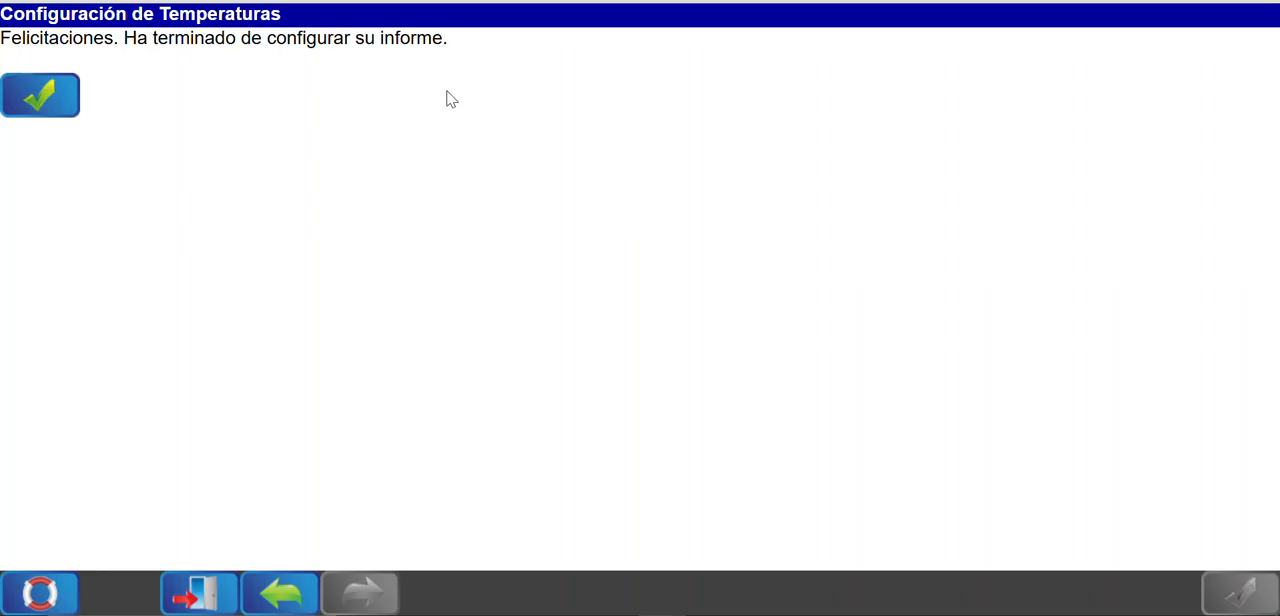
click(62, 98)
click(64, 116)
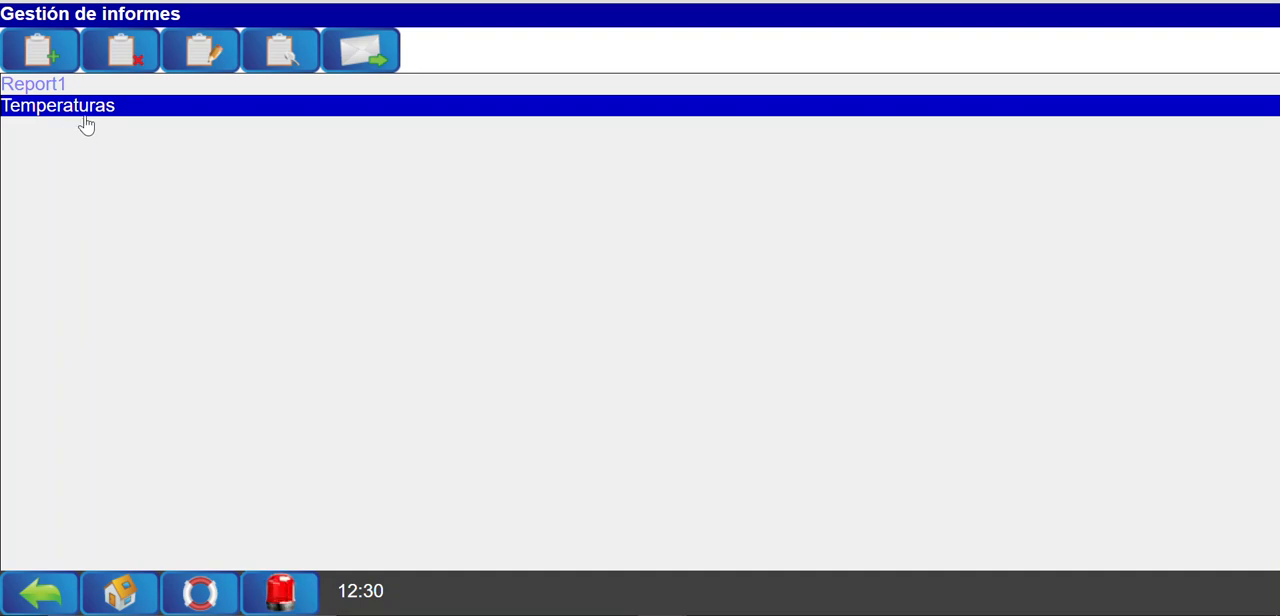
View the graph of the Temperaturas report, examine the Room #1 Main setpoint curve, and return to the report list.
click(268, 56)
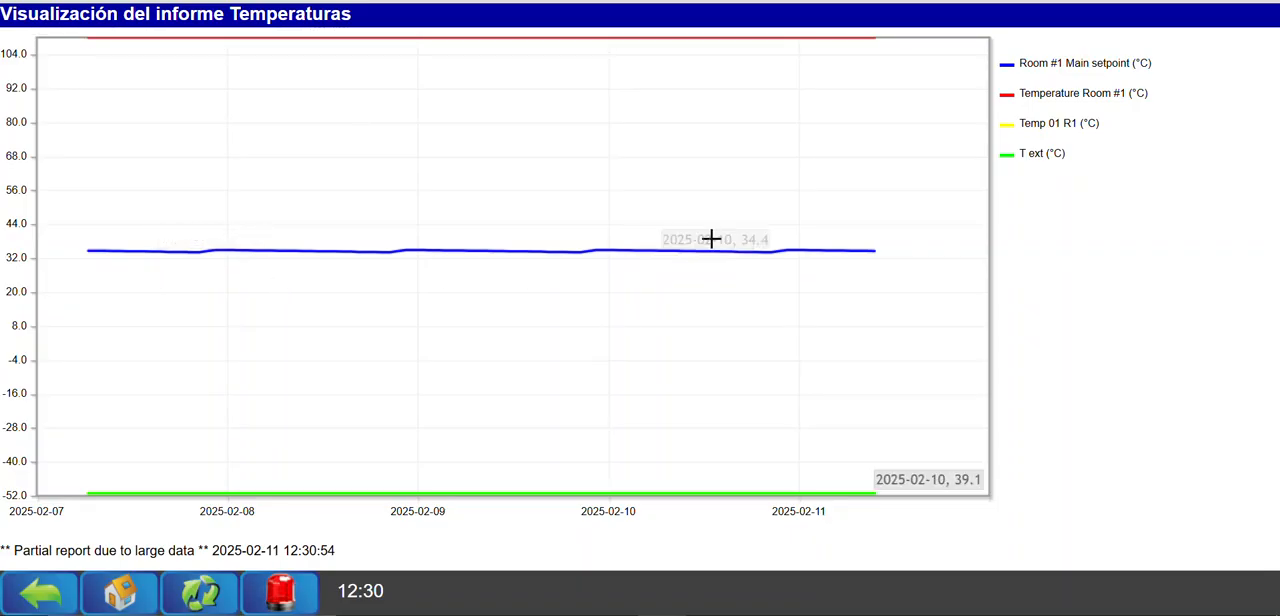
mouse_move(660, 250)
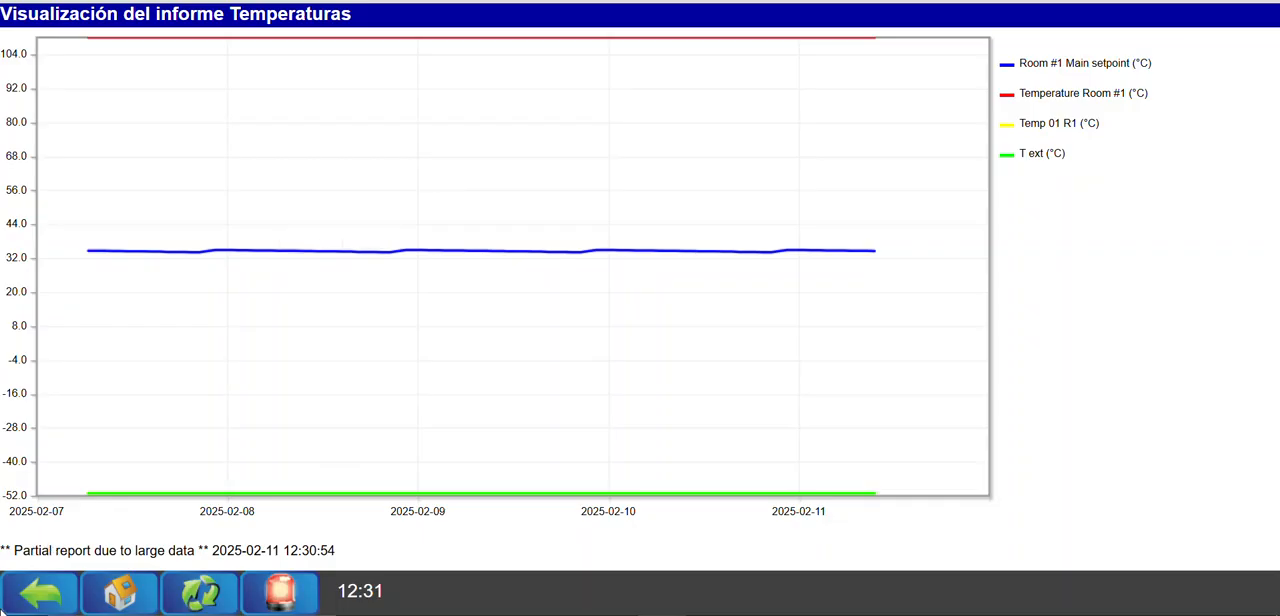
click(64, 588)
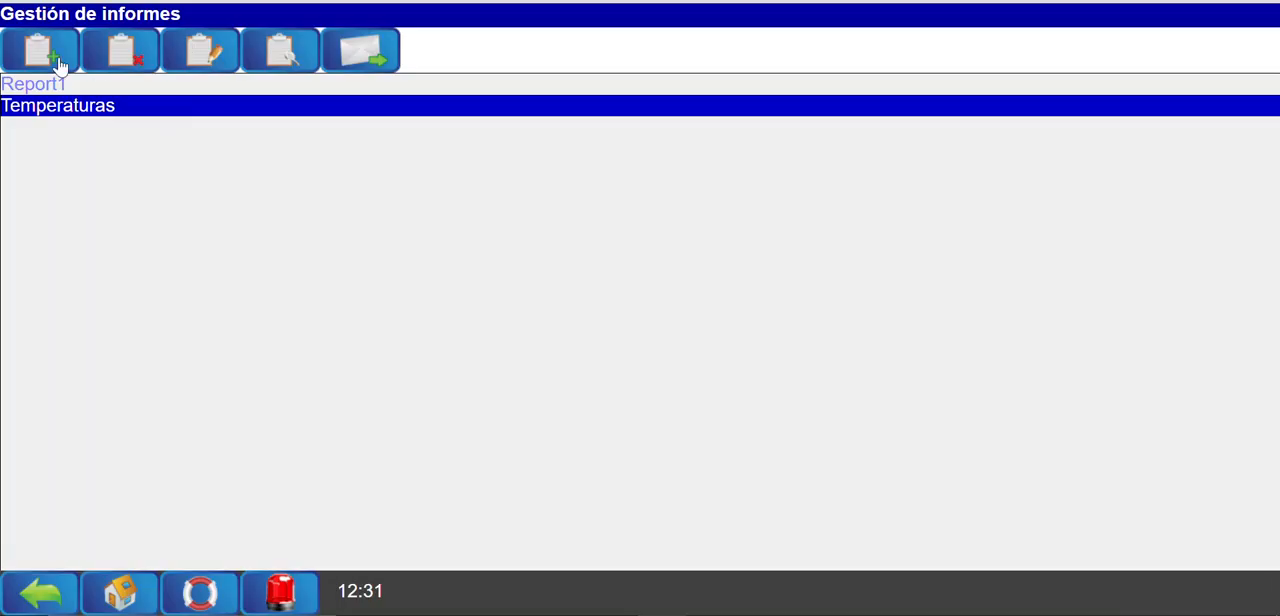
Change the report type of Temperaturas to XML (Excel) and finish its configuration.
click(100, 108)
click(202, 52)
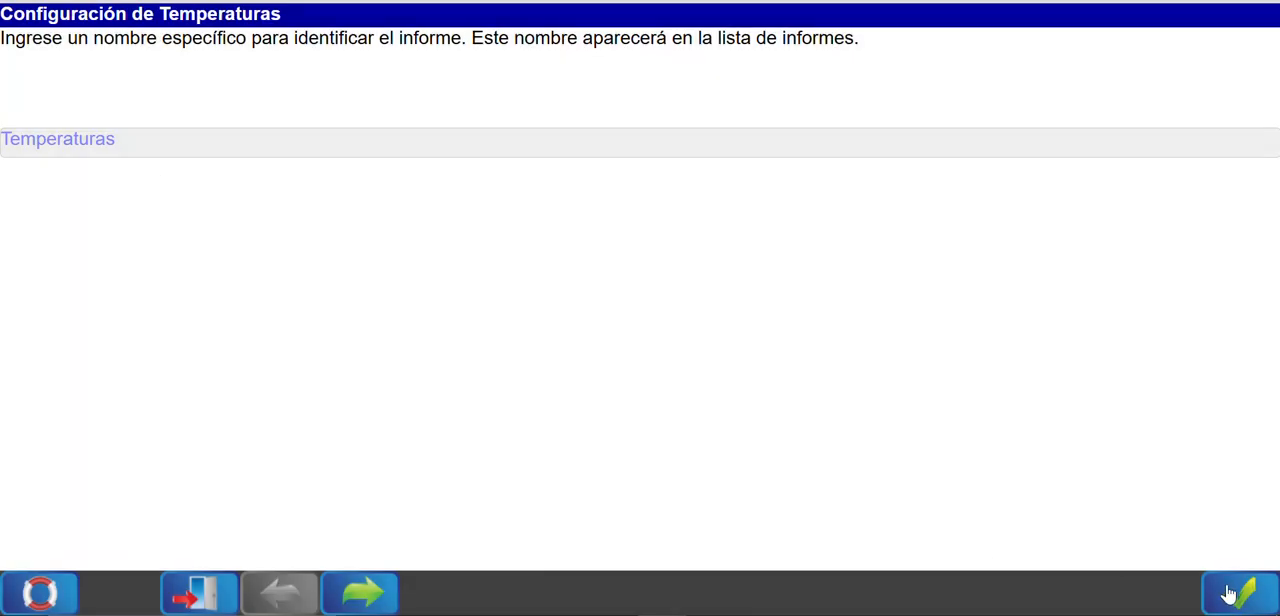
click(1228, 594)
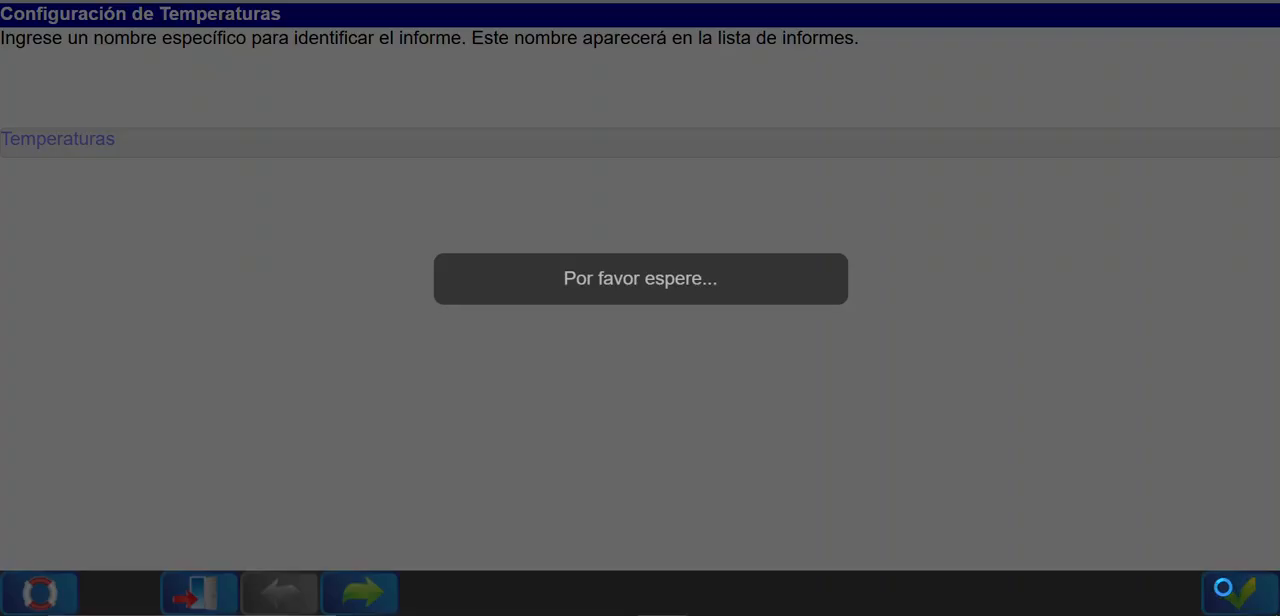
click(326, 166)
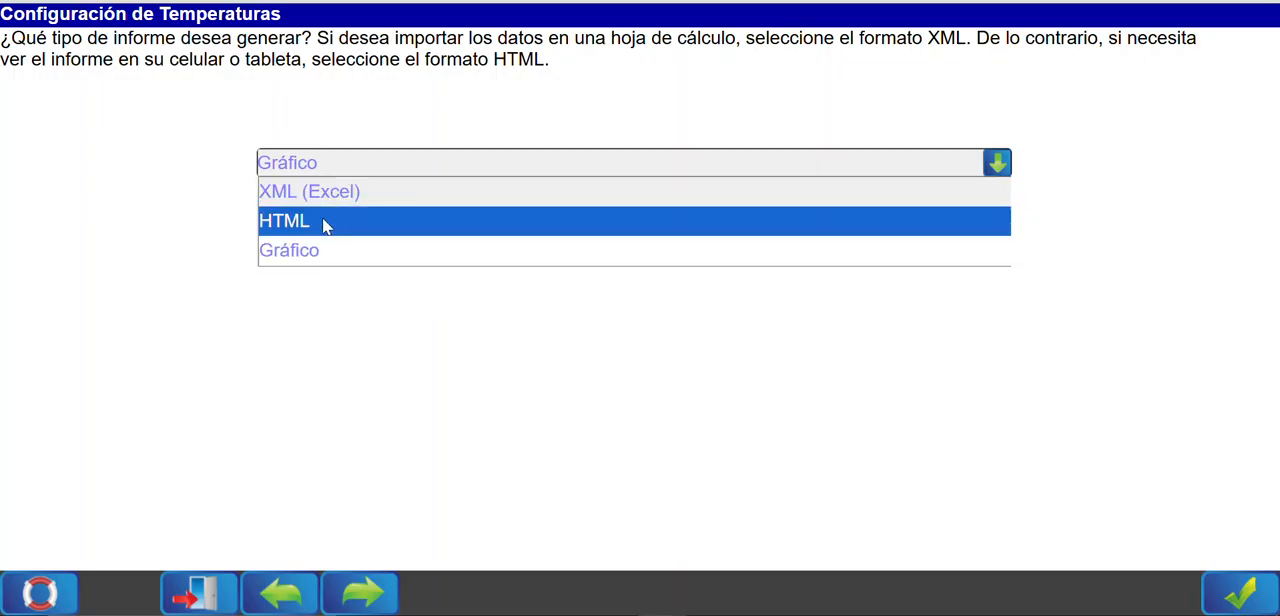
click(316, 198)
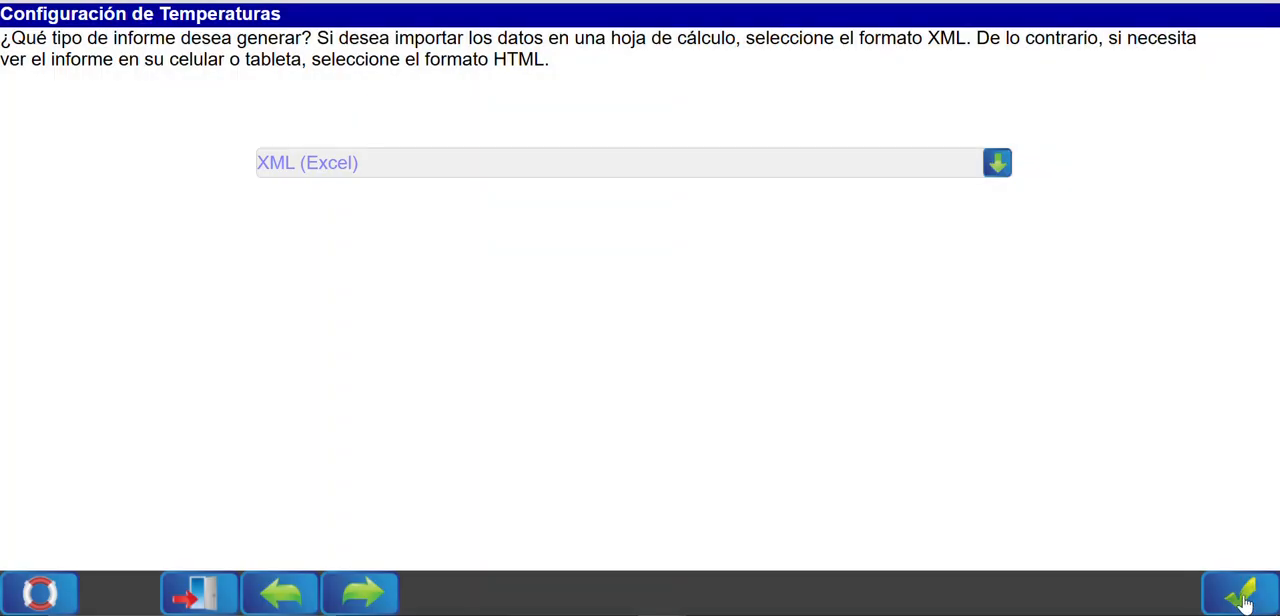
click(1240, 592)
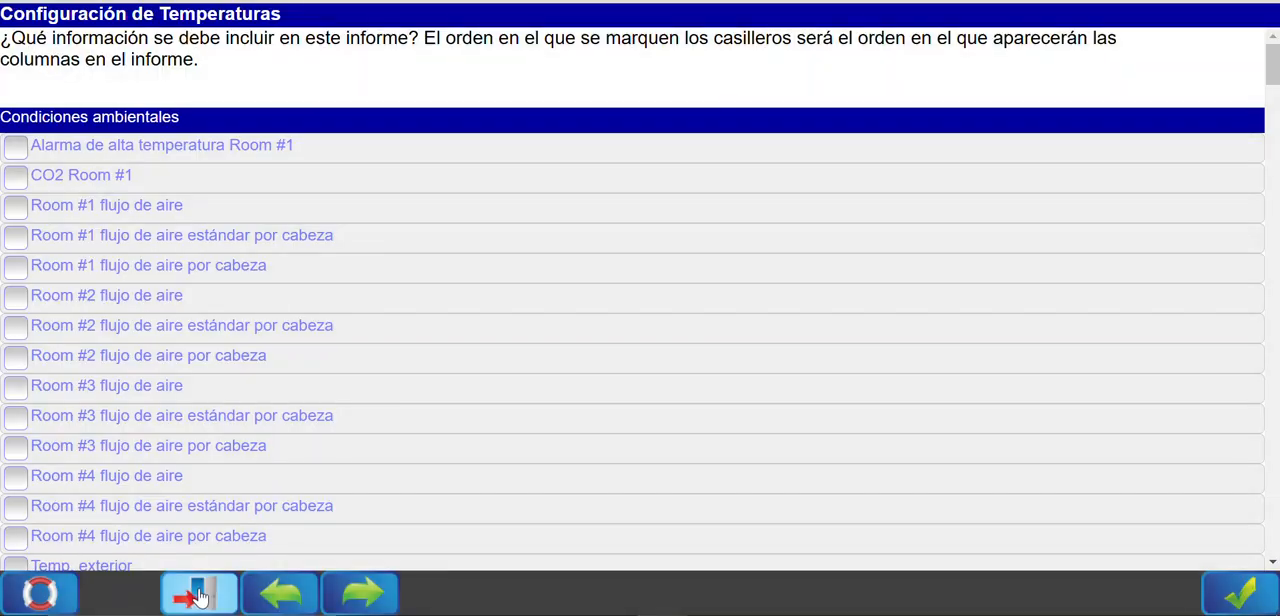
click(197, 597)
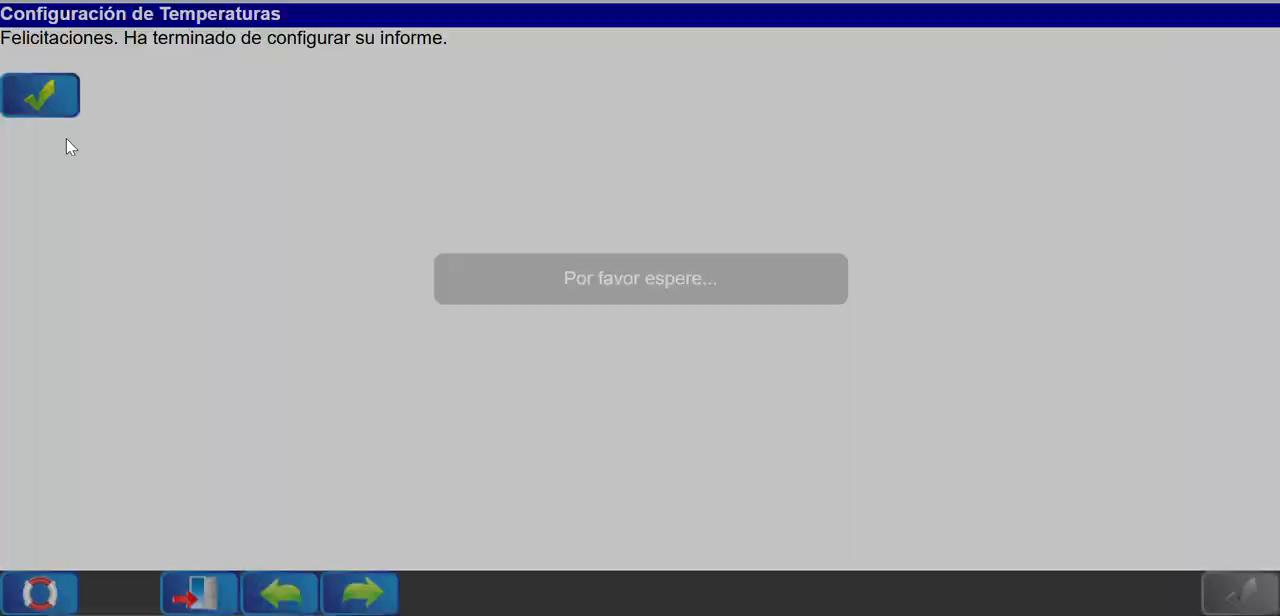
click(40, 96)
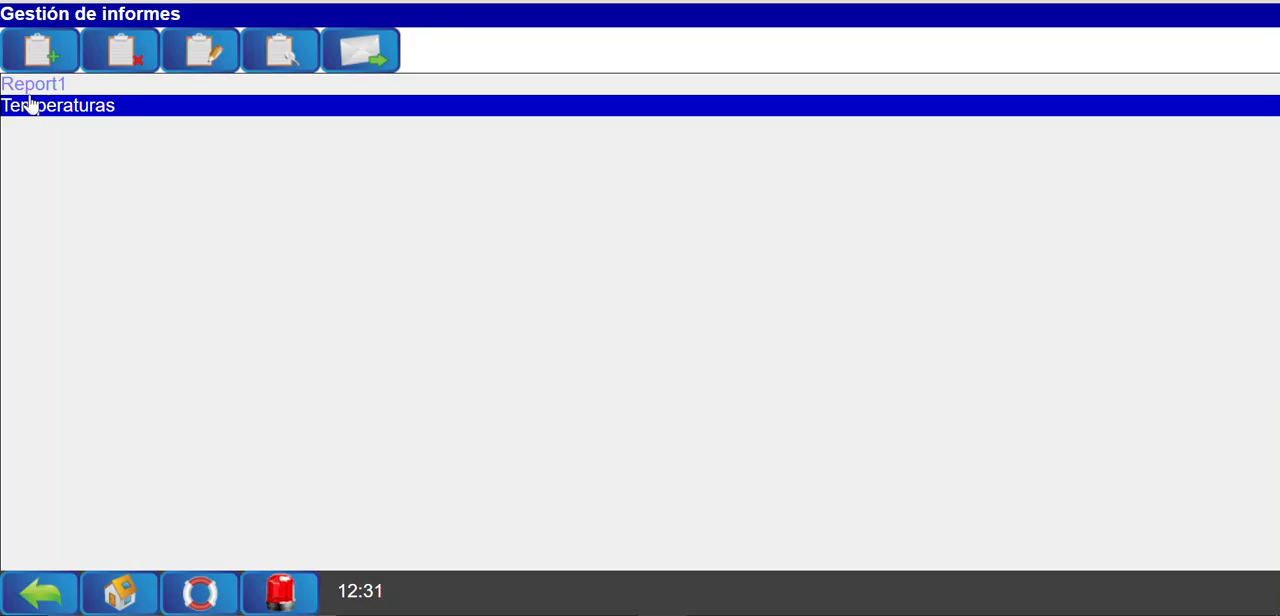
View the Temperaturas report, refresh it, and examine the setpoint, average, minimum and maximum temperature columns and their rows.
click(281, 50)
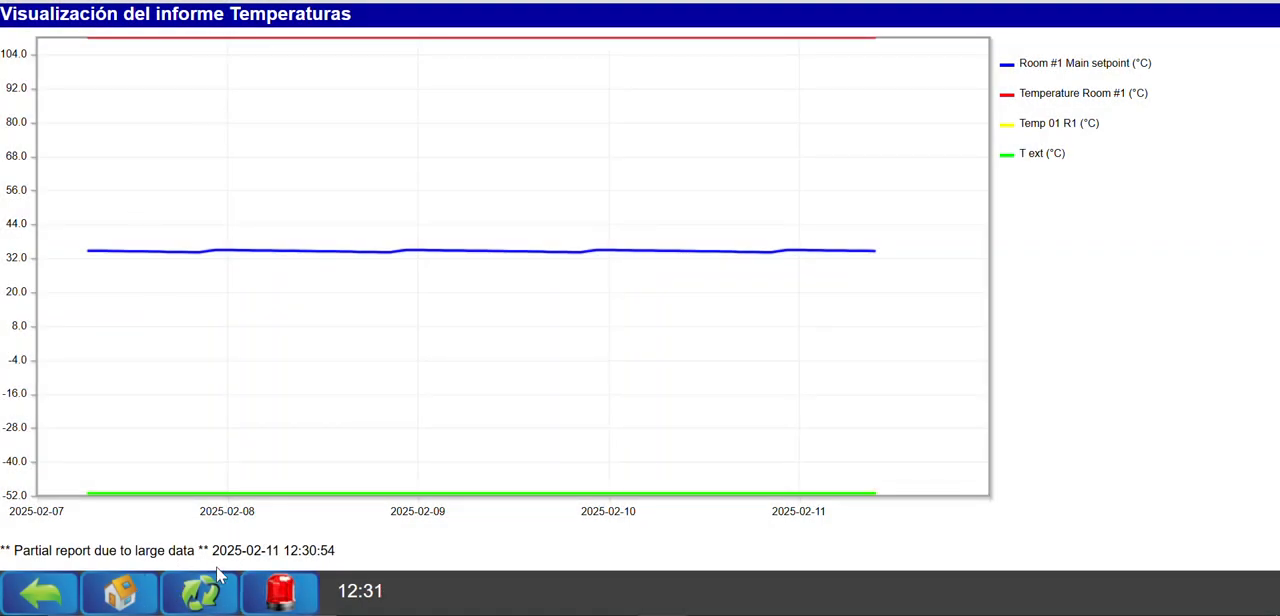
click(201, 594)
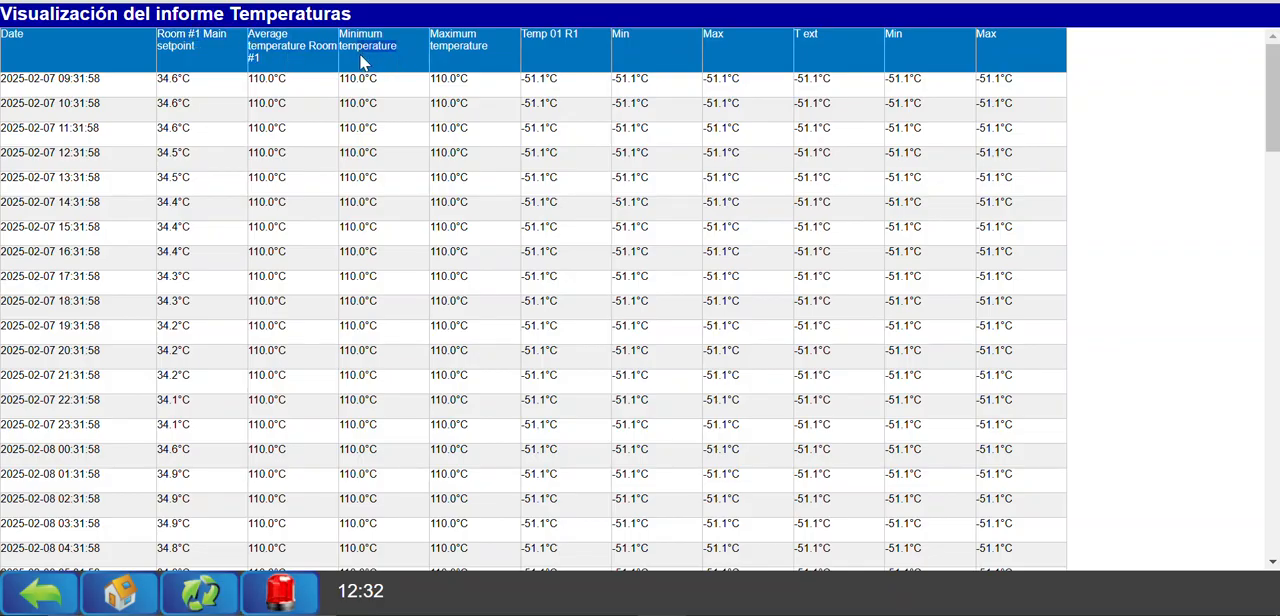
drag(198, 50, 278, 38)
drag(391, 50, 336, 39)
drag(481, 54, 427, 36)
drag(589, 41, 432, 47)
click(270, 40)
click(817, 38)
scroll(574, 193, down, 2)
scroll(574, 193, down, 14)
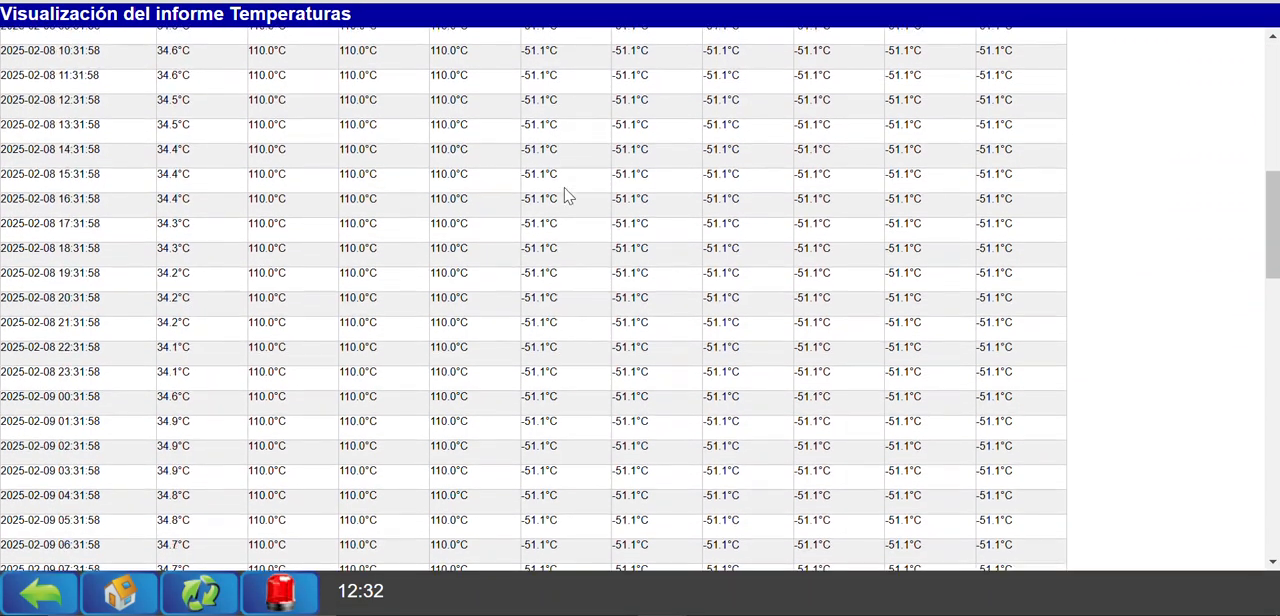
scroll(263, 285, up, 20)
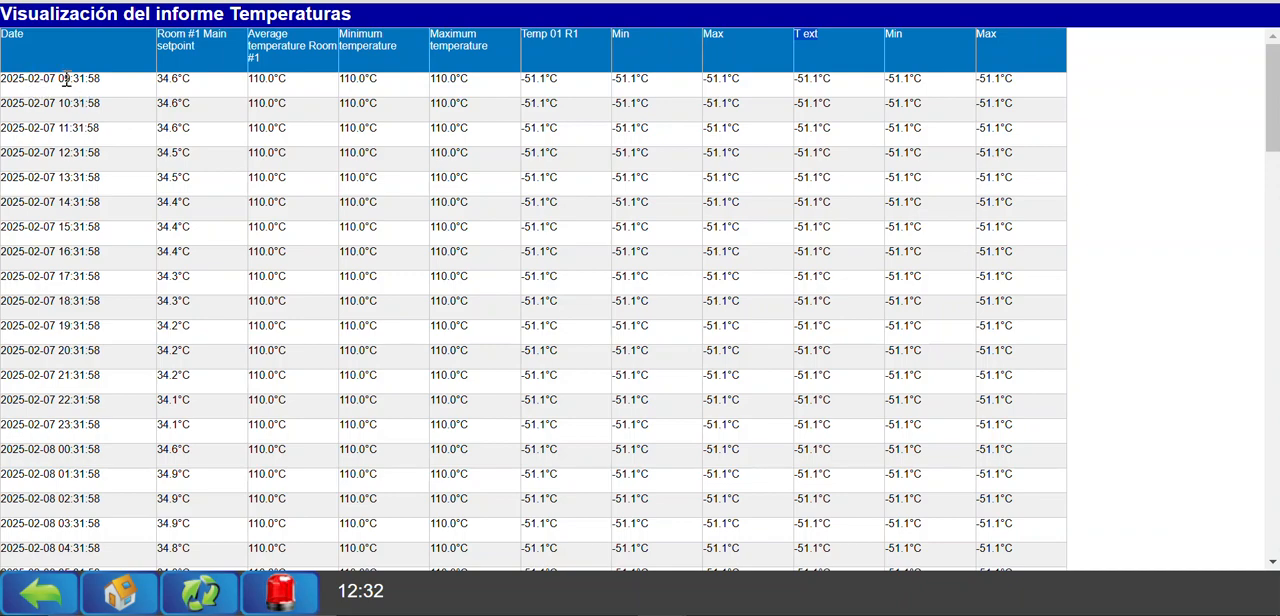
Examine the time spacing between consecutive rows in the report's Date column, and return to the report list.
drag(56, 80, 51, 102)
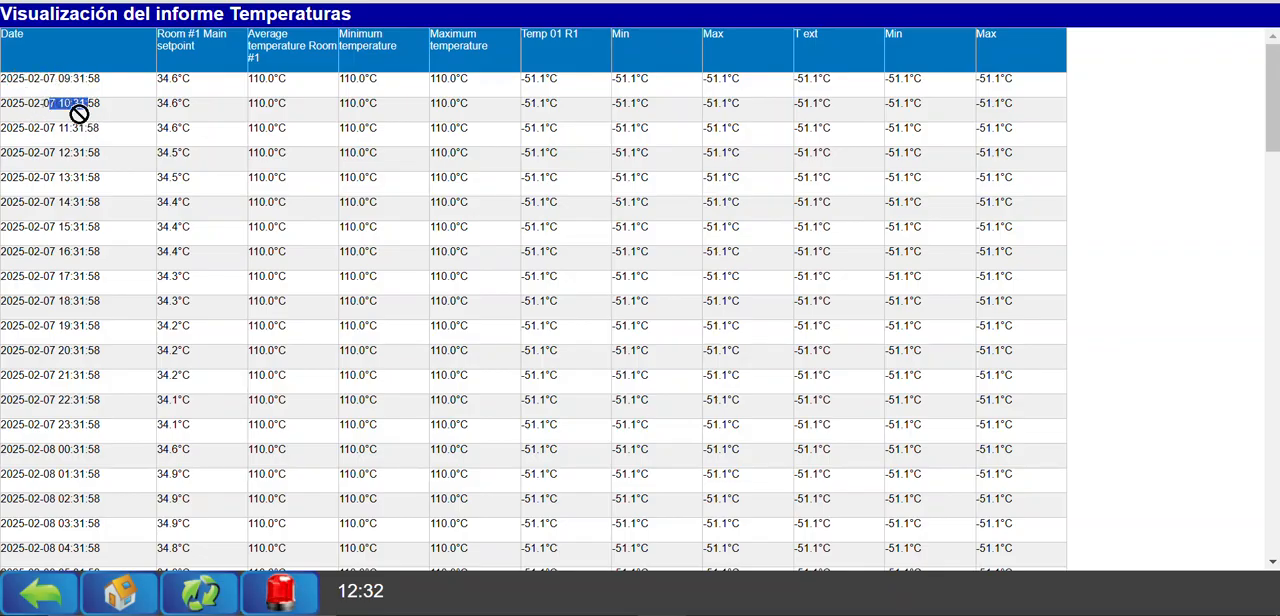
click(98, 153)
drag(98, 153, 71, 204)
scroll(73, 234, down, 1)
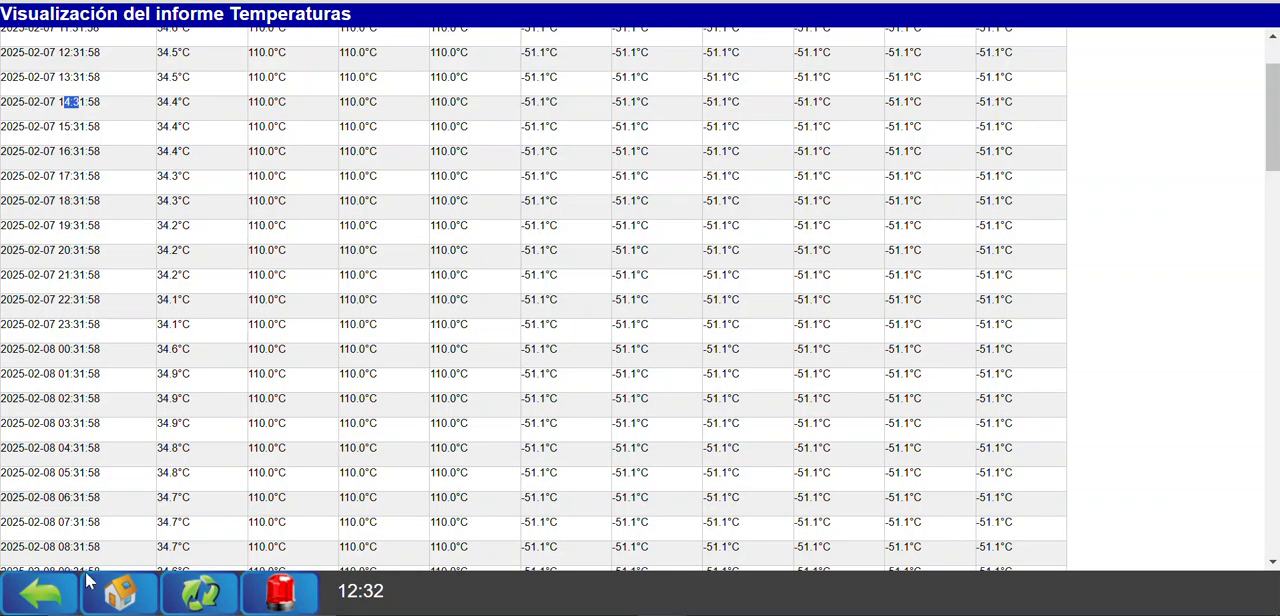
click(45, 592)
Edit the Temperaturas report to extract data at an interval of Día and finish its configuration.
click(240, 46)
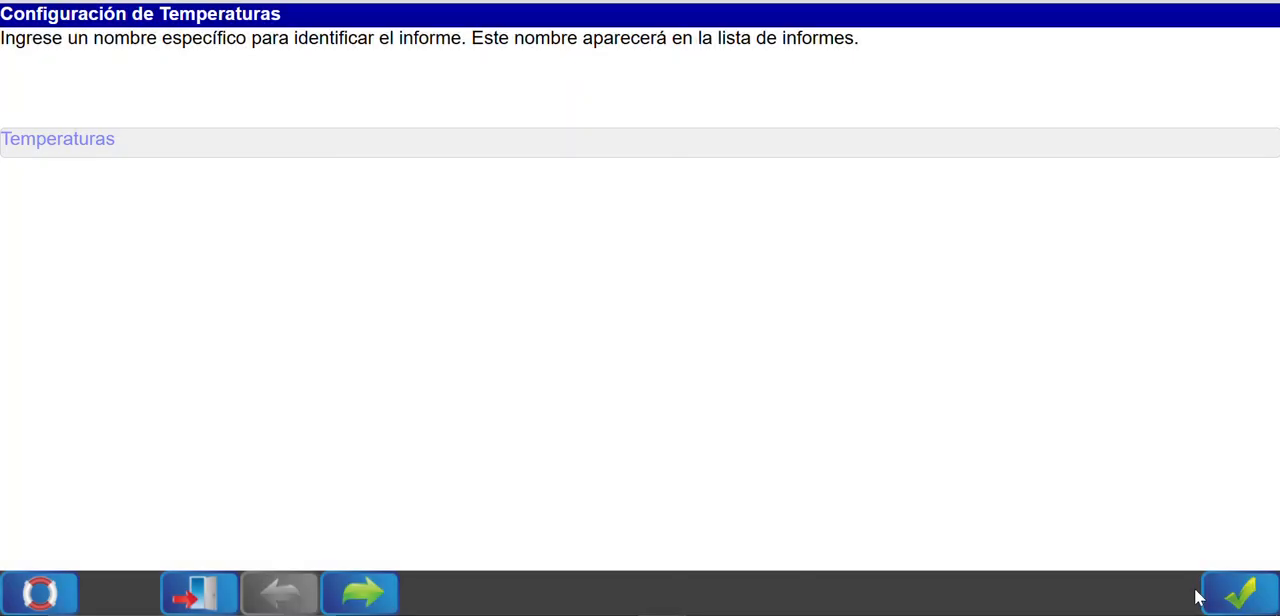
click(1224, 594)
click(1238, 594)
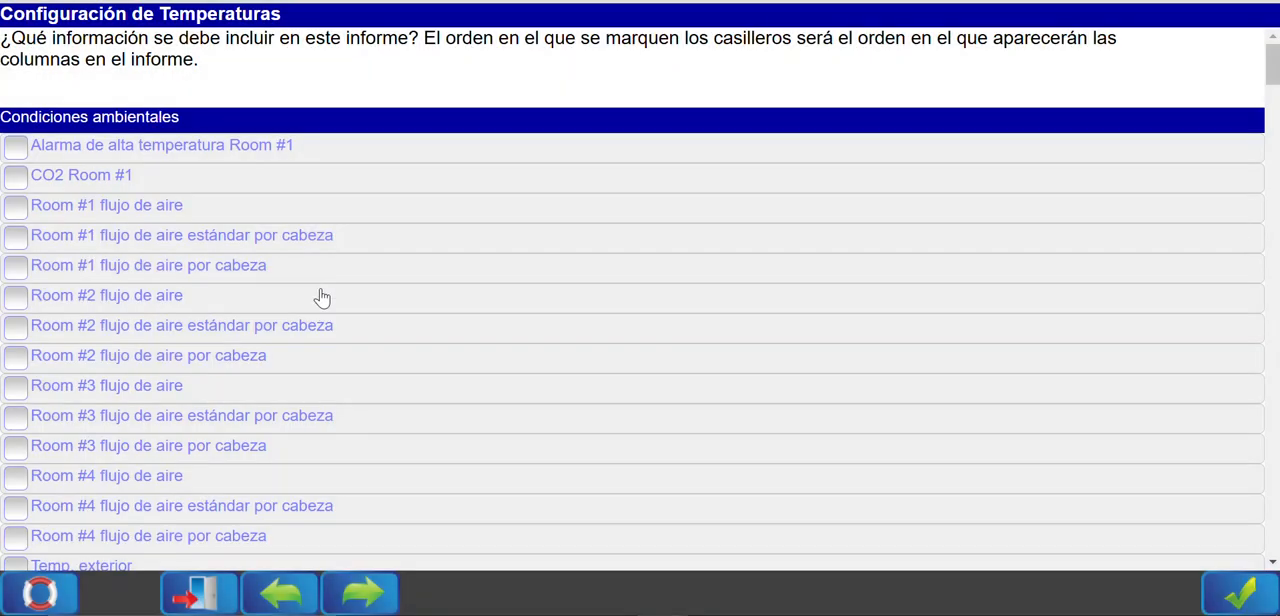
click(1236, 596)
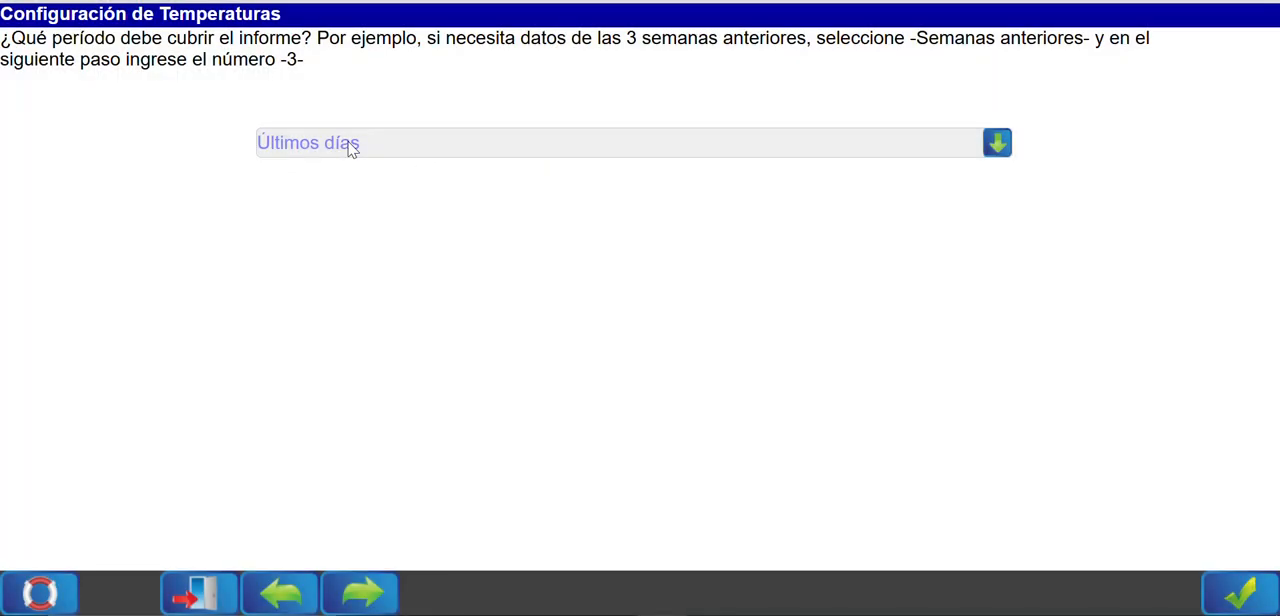
click(1237, 596)
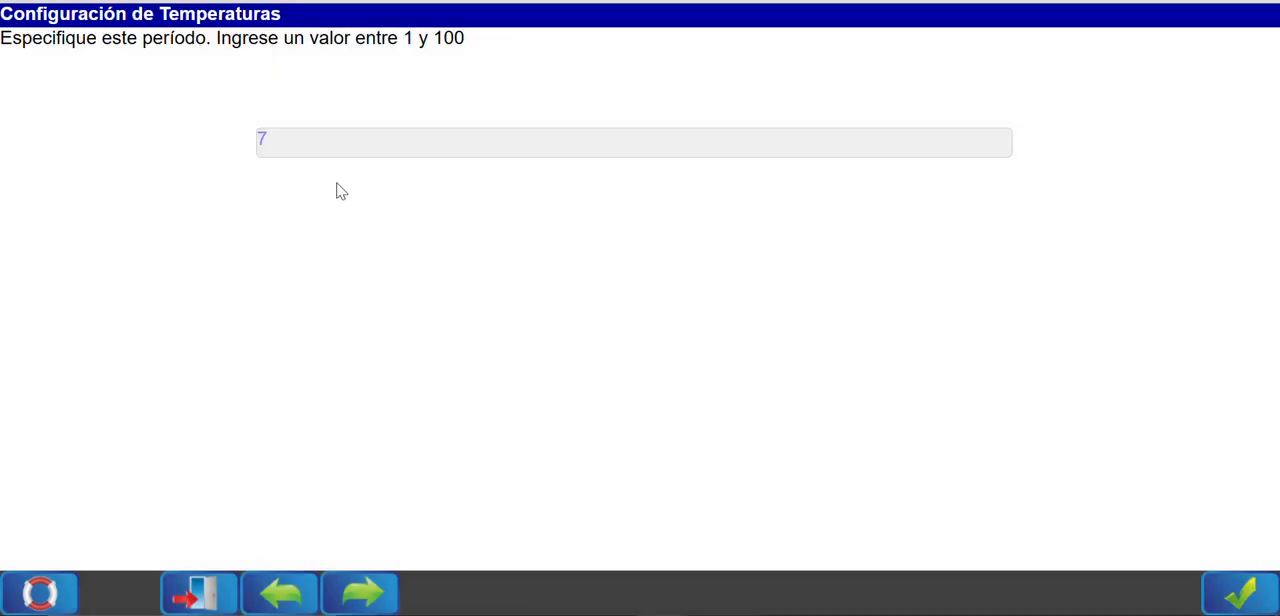
click(1238, 594)
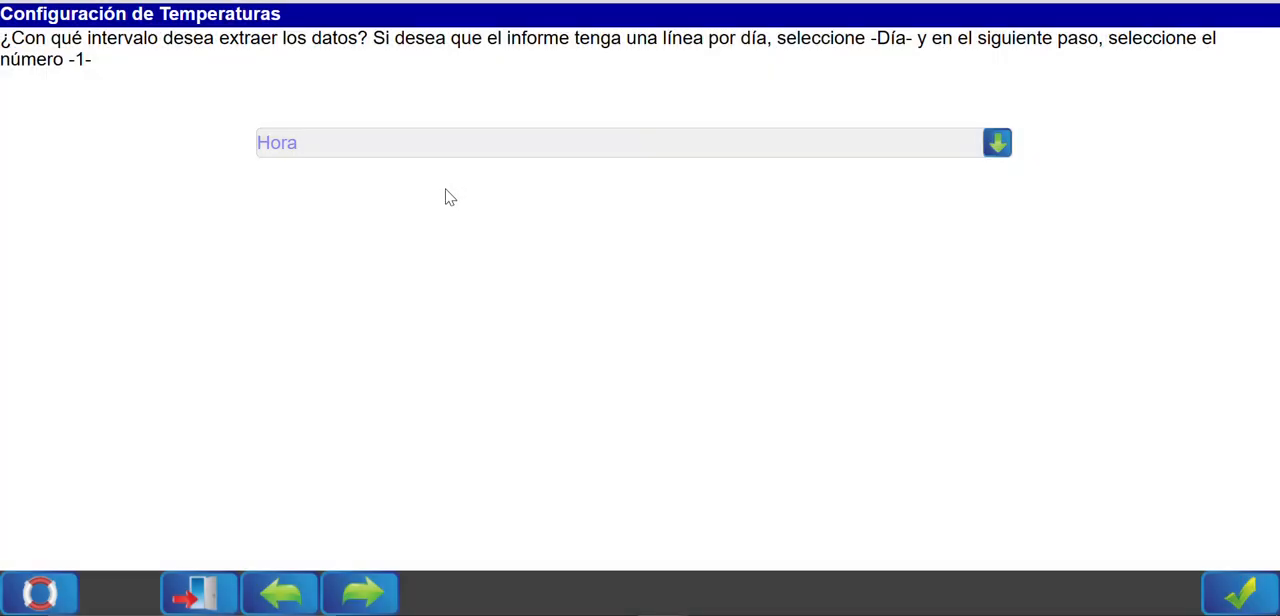
click(320, 157)
click(343, 232)
click(1222, 592)
click(1237, 580)
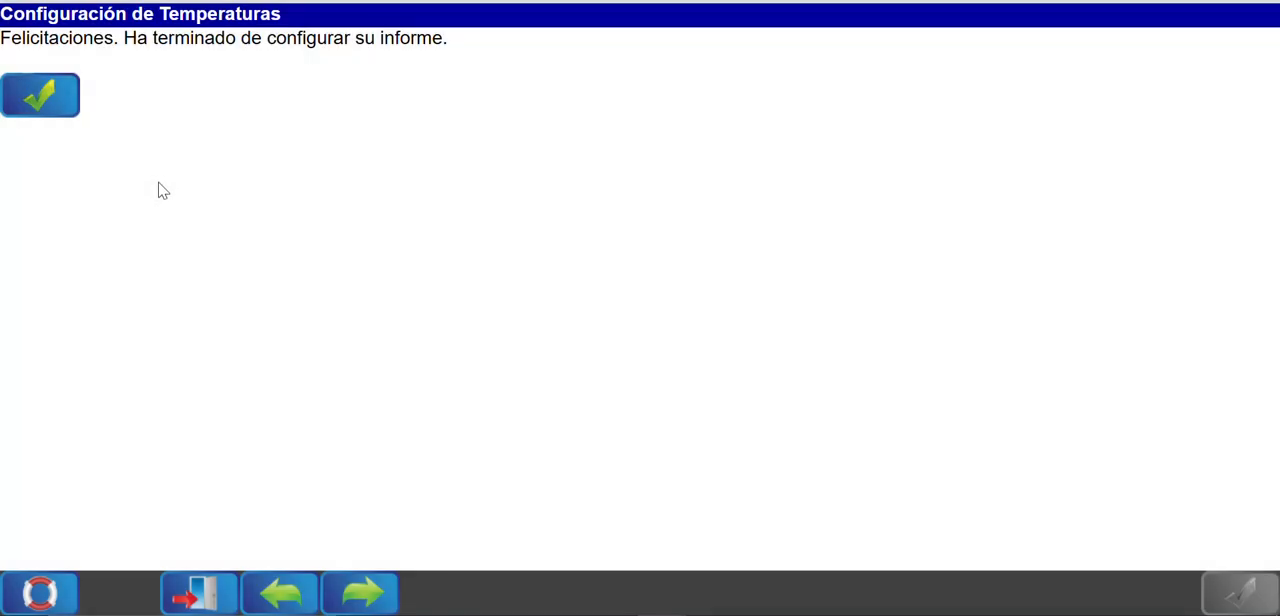
click(30, 95)
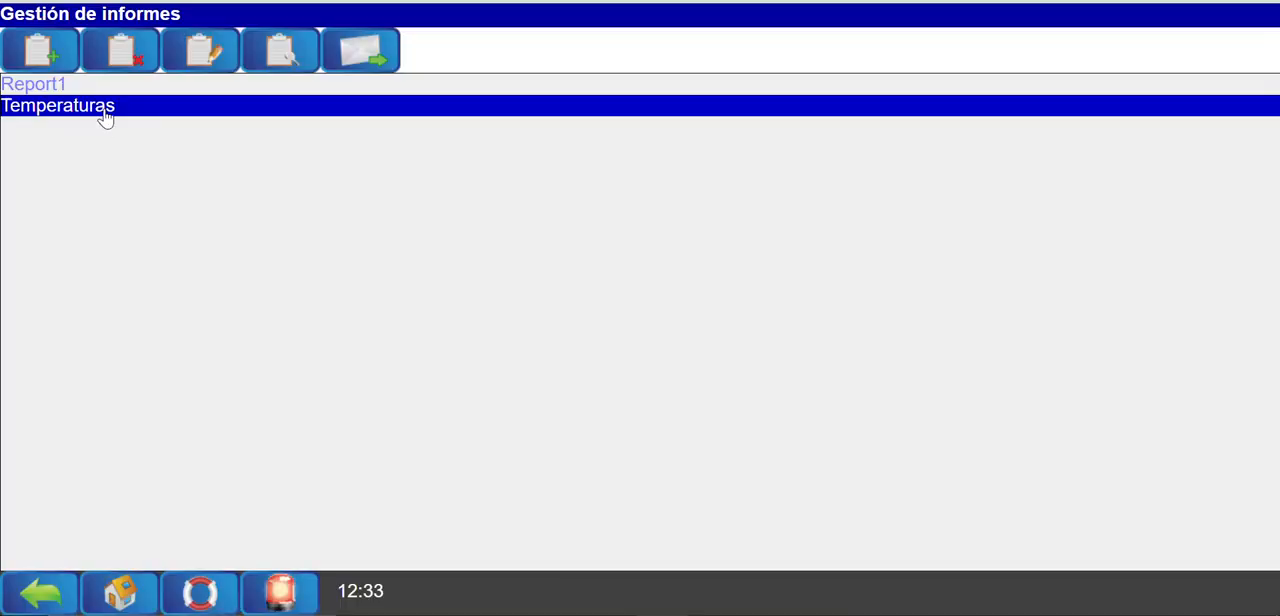
View and refresh the Temperaturas report, and examine the date and time of each daily row.
click(279, 50)
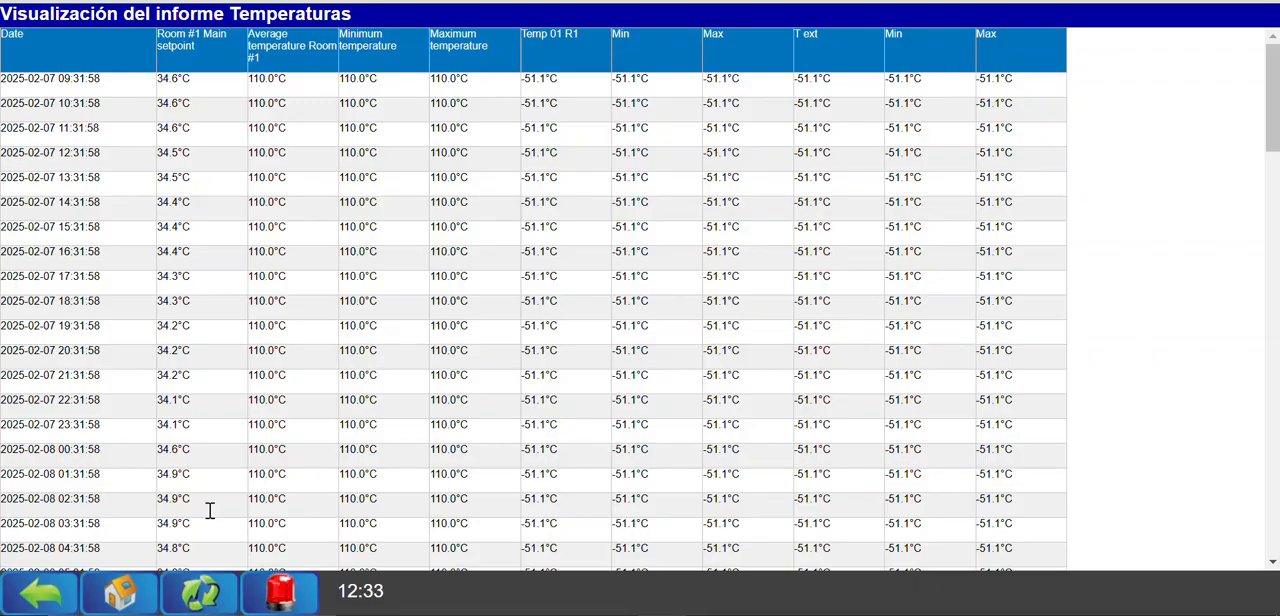
click(200, 591)
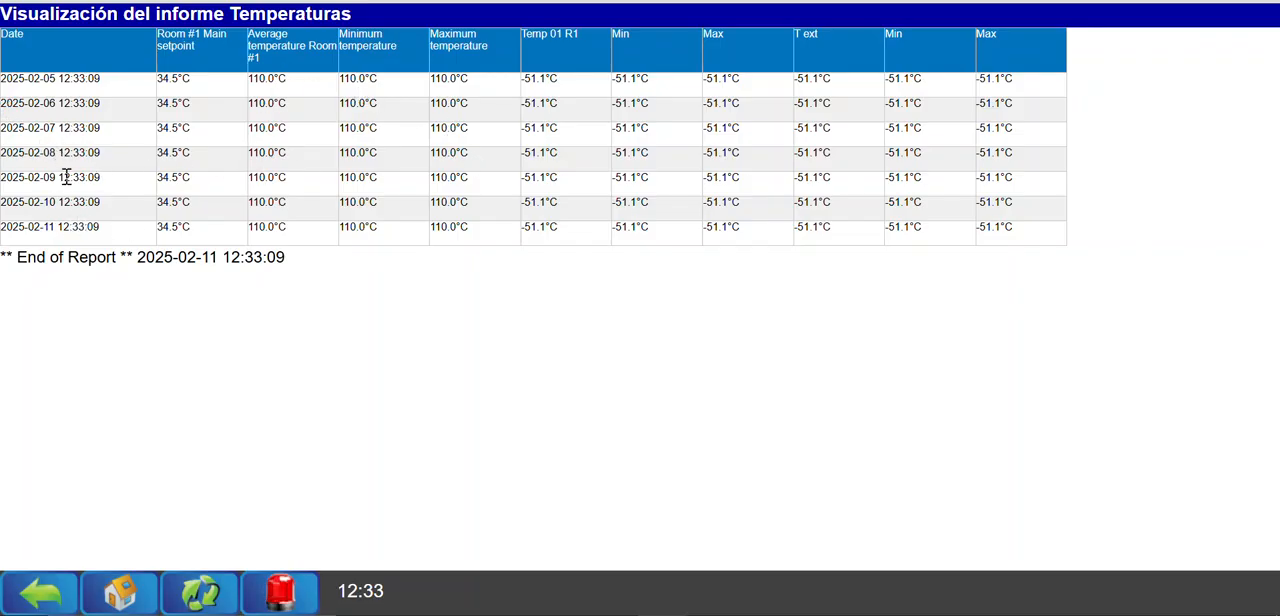
drag(101, 182, 46, 159)
drag(104, 129, 61, 127)
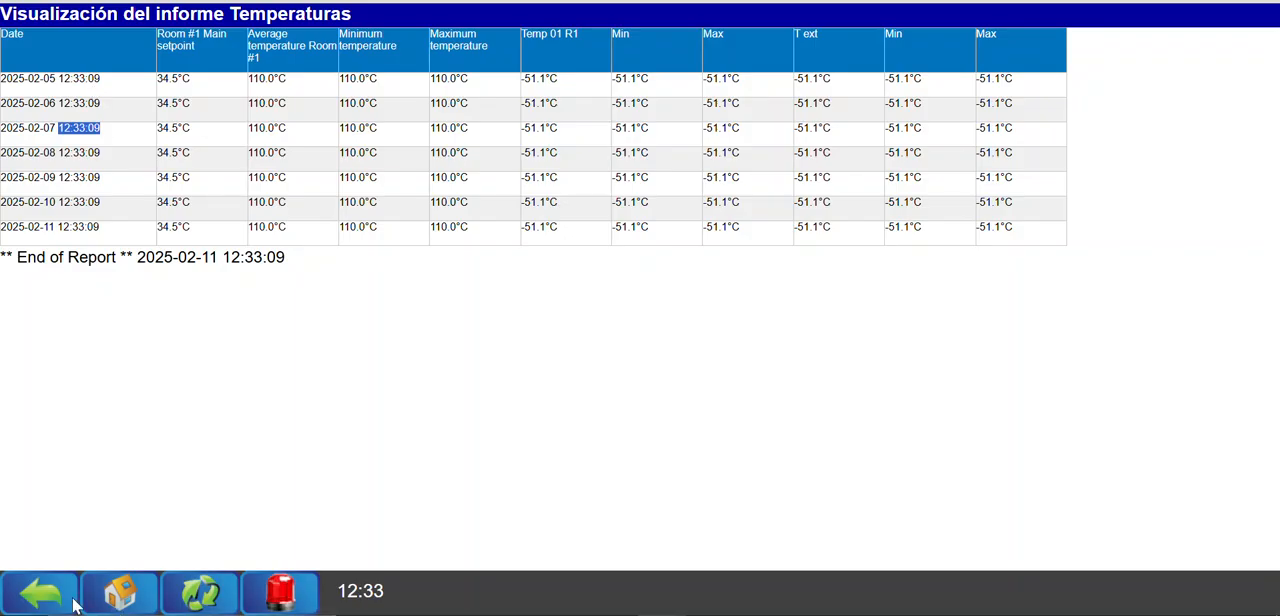
Leave the report view for the home screen and reopen report management through Instalación.
click(108, 595)
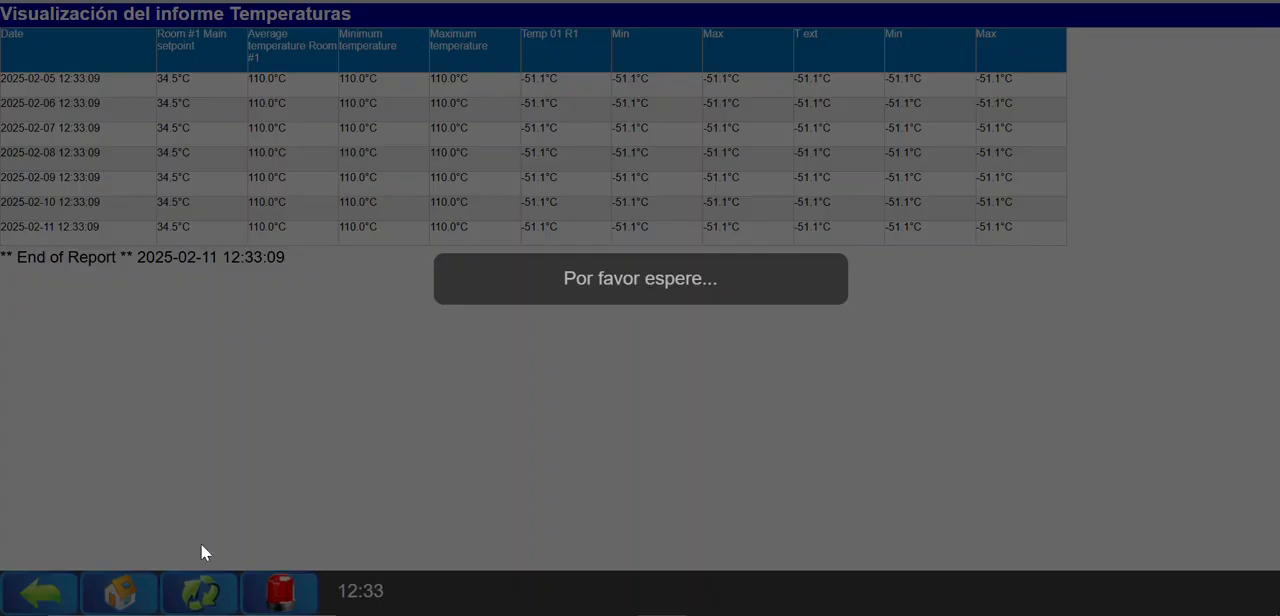
scroll(849, 479, down, 3)
scroll(600, 500, up, 3)
scroll(100, 480, down, 3)
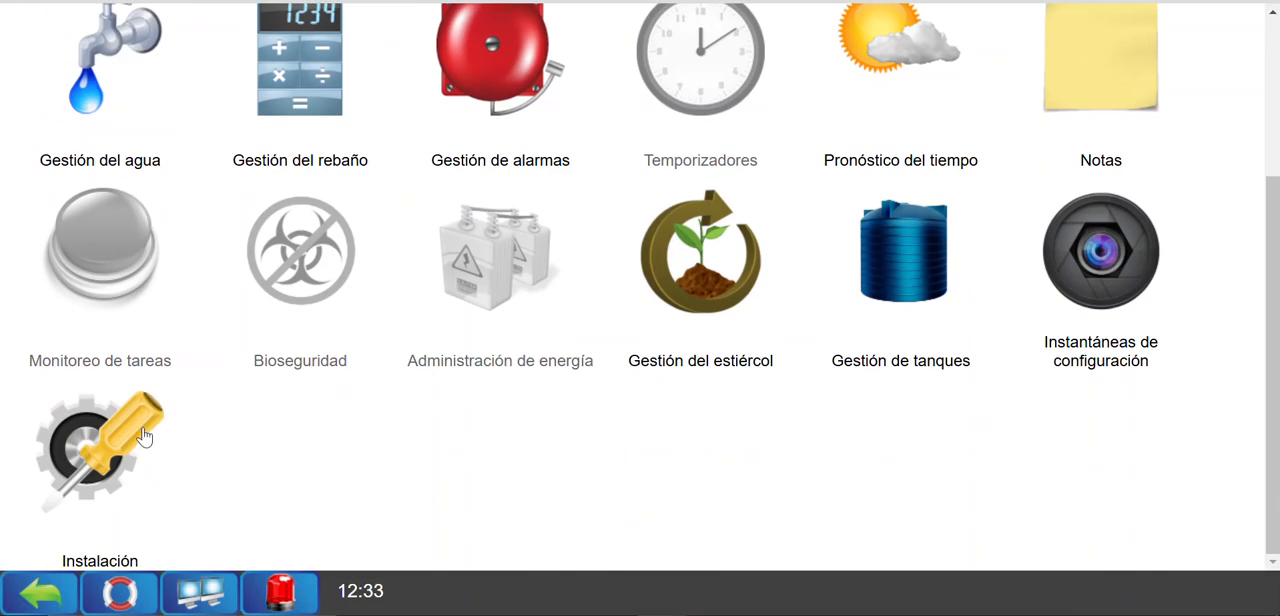
click(95, 475)
click(530, 150)
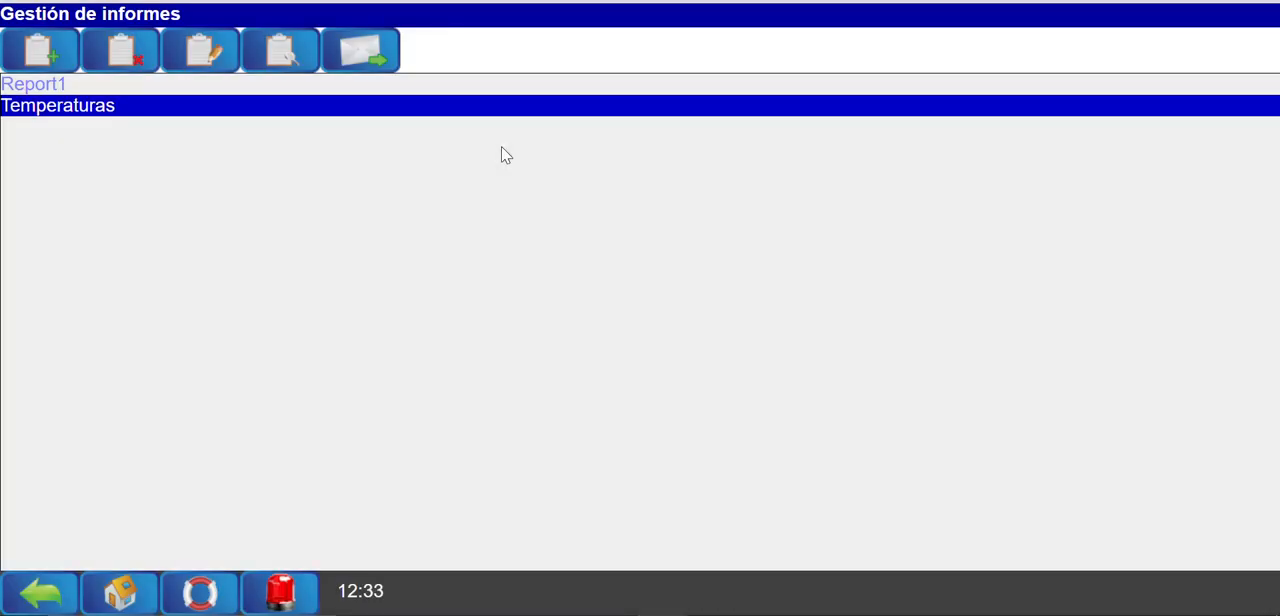
Edit the Temperaturas report's configuration and set its data extraction interval unit to Hora.
click(205, 52)
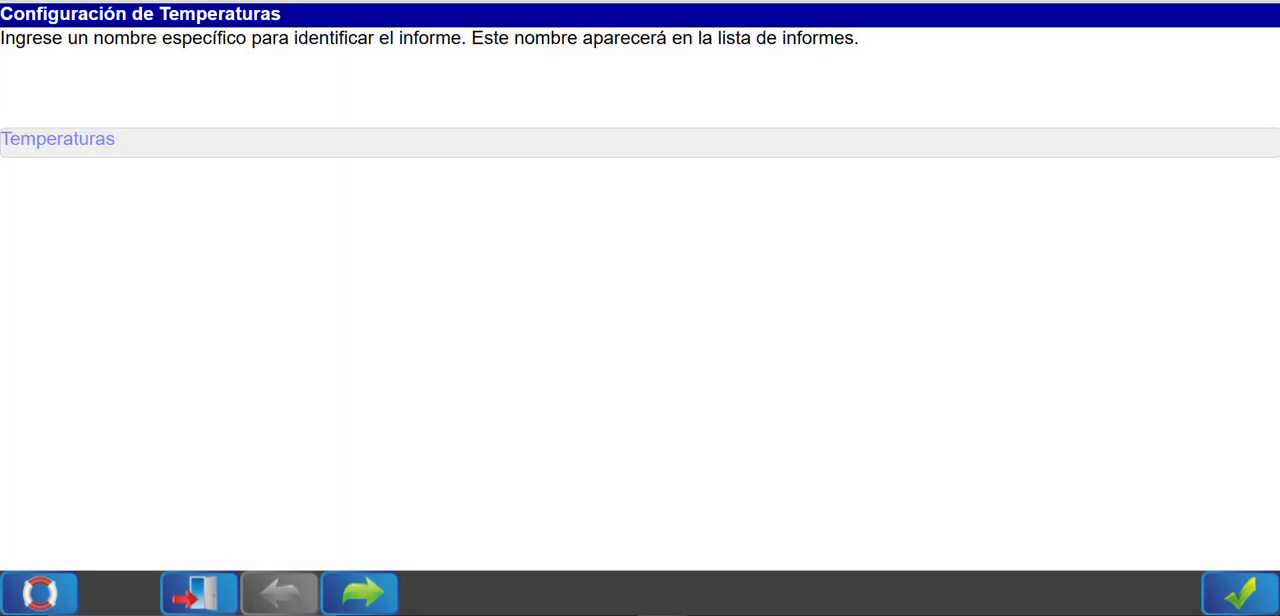
click(1265, 599)
click(1246, 580)
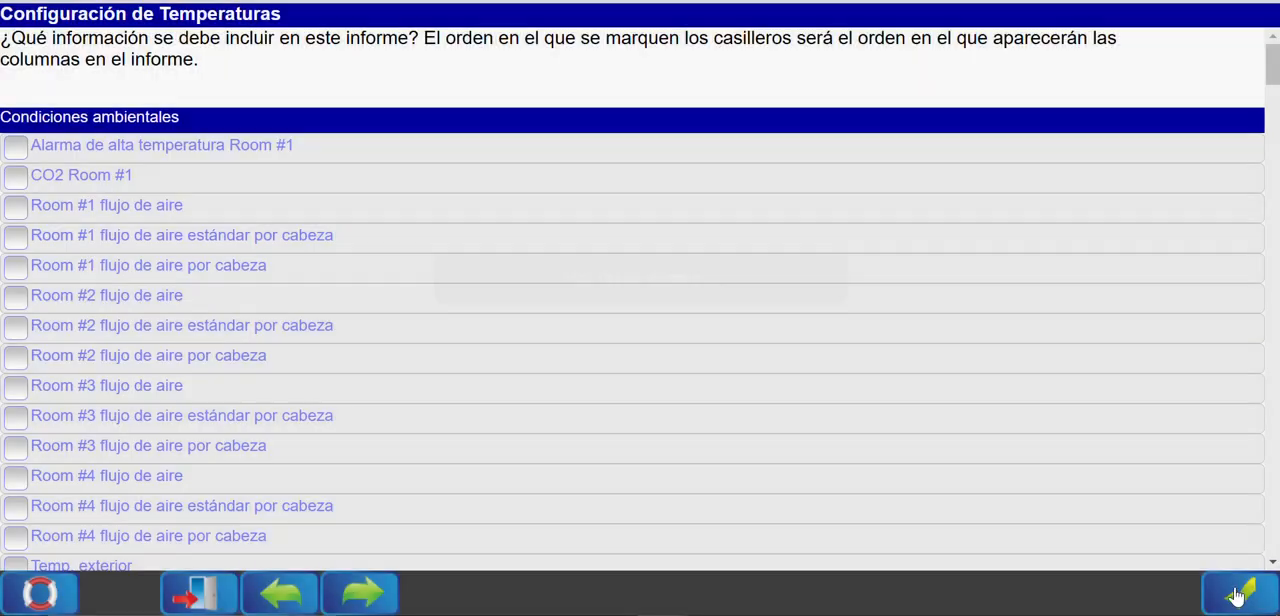
click(1240, 587)
click(1234, 586)
click(1234, 586)
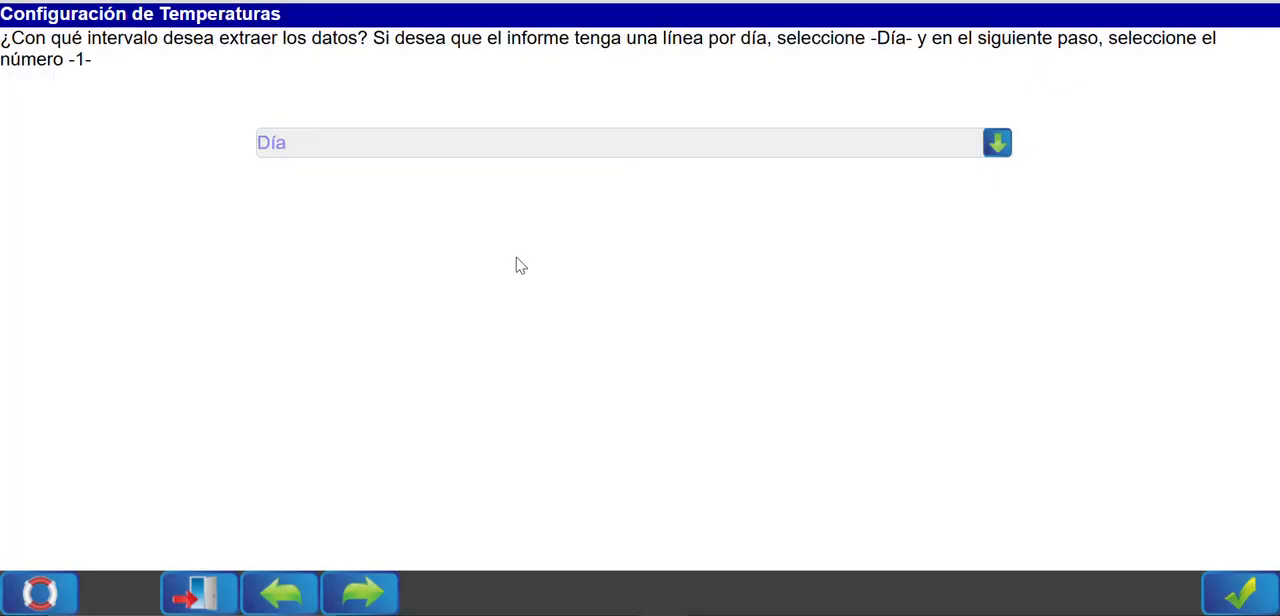
click(725, 147)
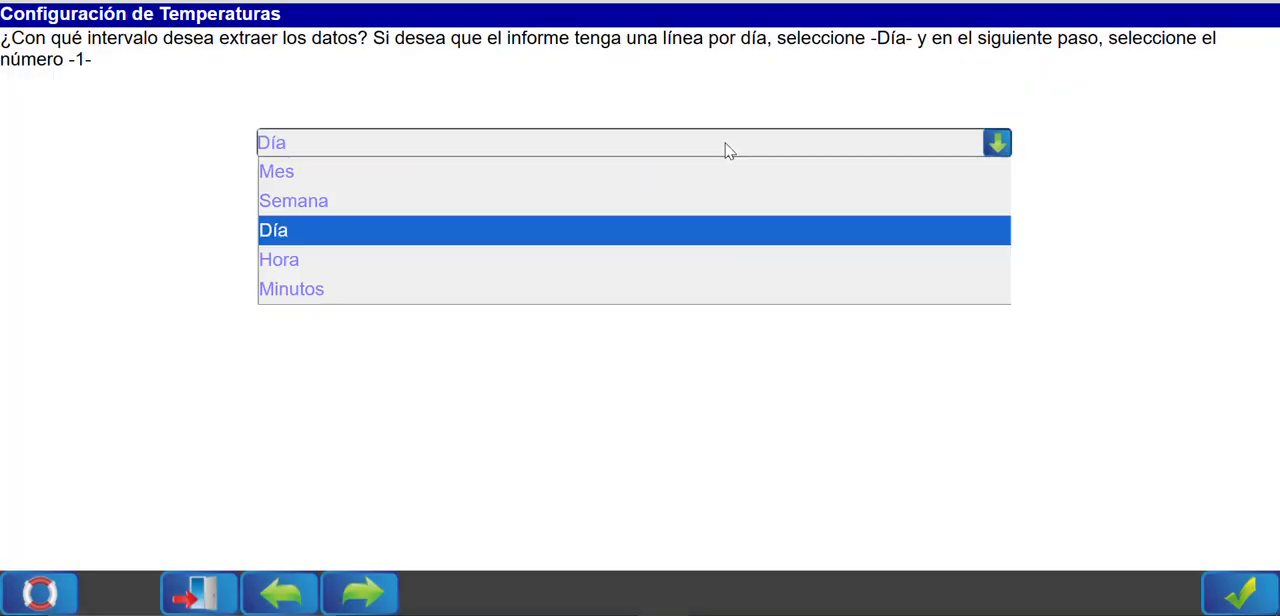
click(286, 266)
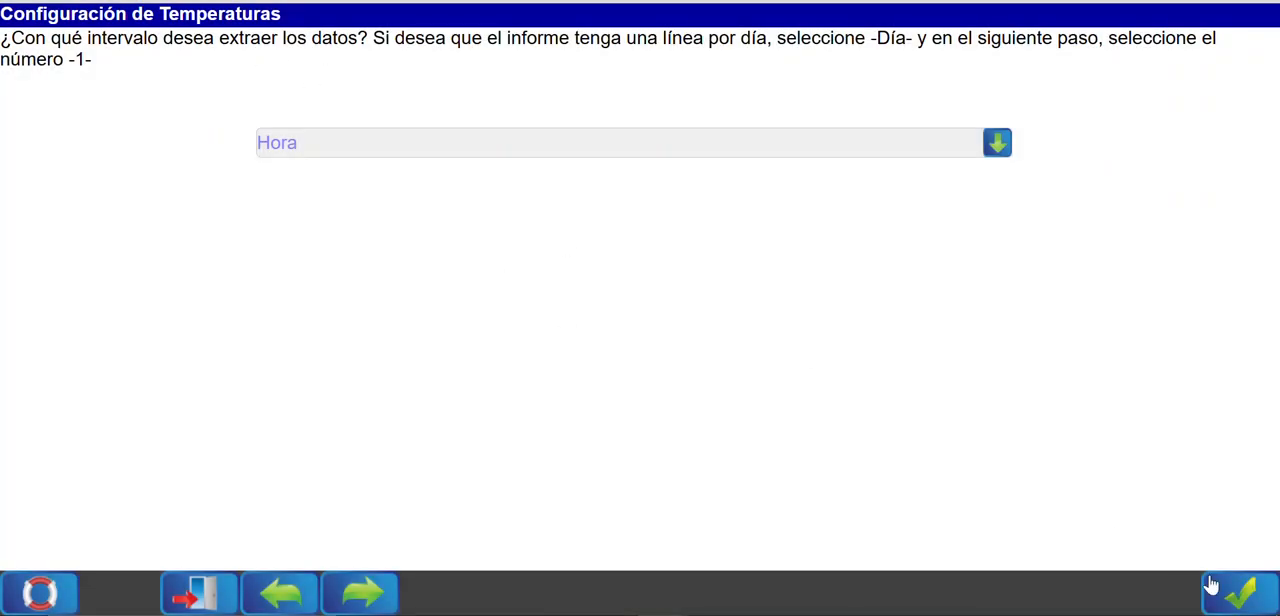
click(1238, 597)
Set the hourly interval value to 3 and finish the report's configuration.
click(324, 144)
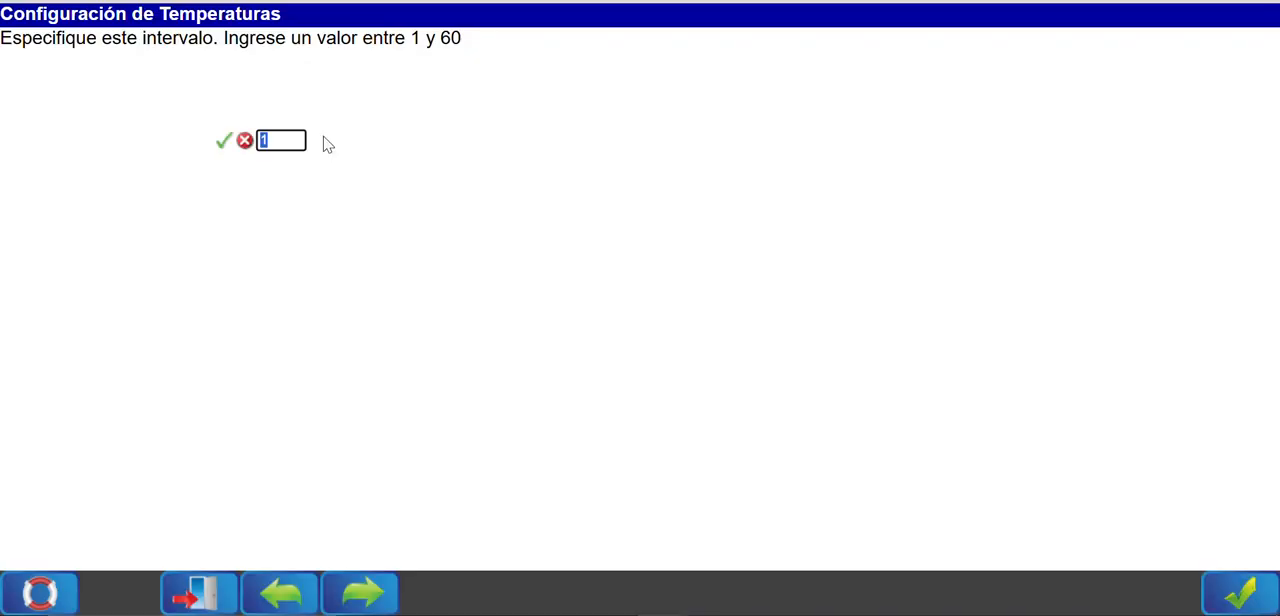
text(3)
key(Return)
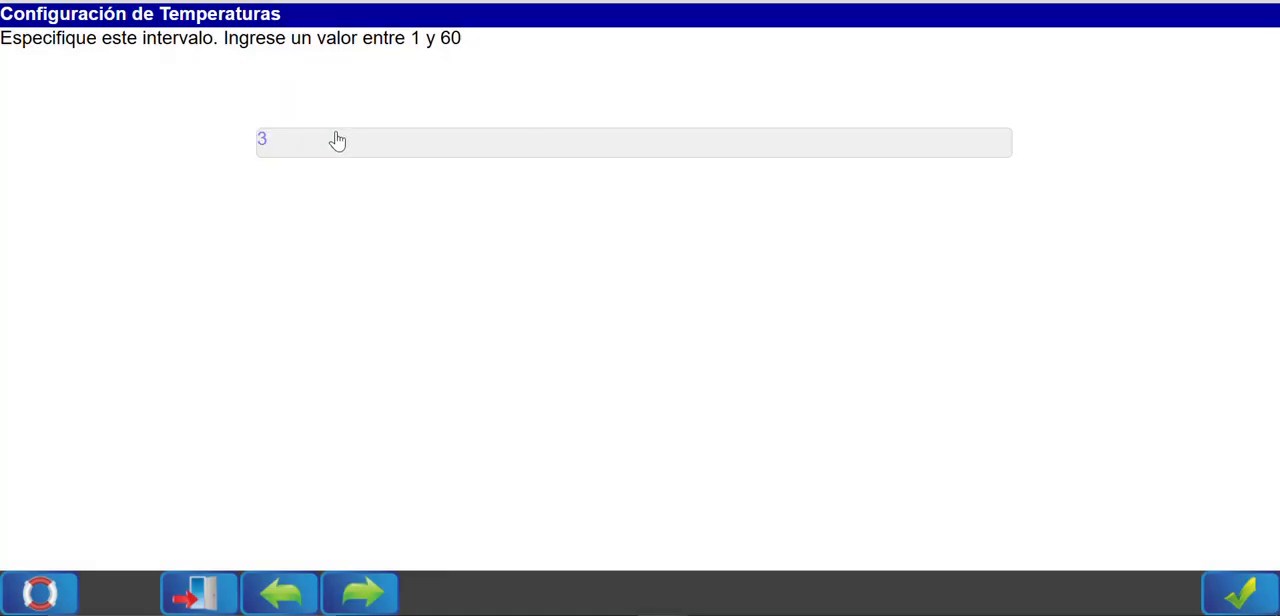
click(1240, 597)
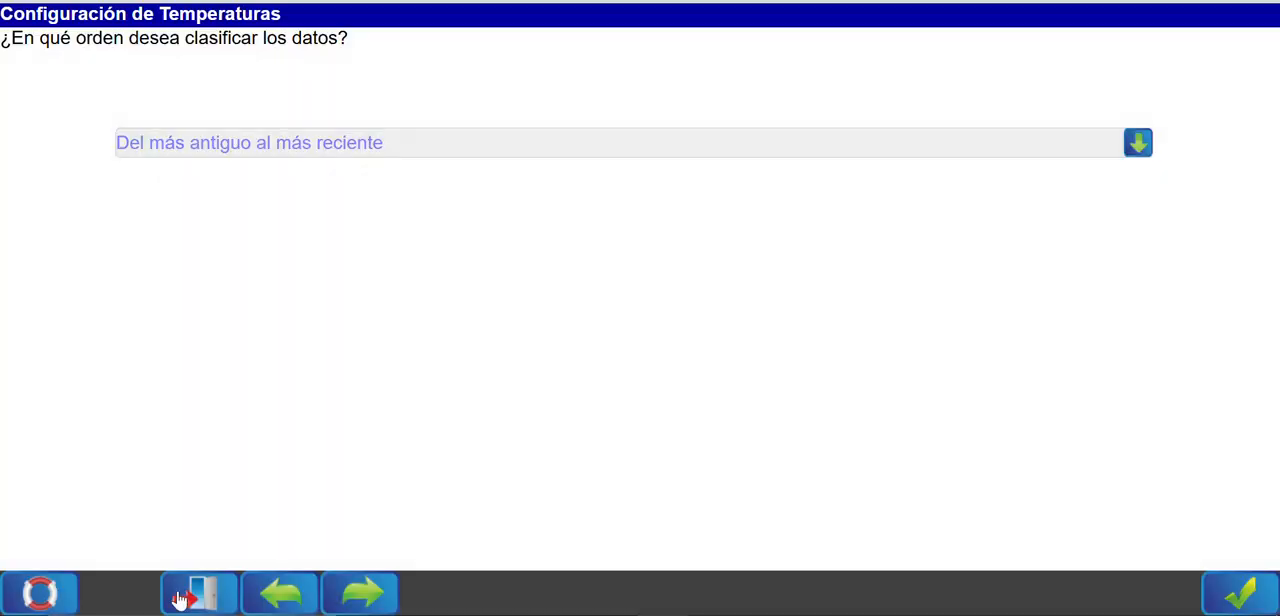
click(201, 592)
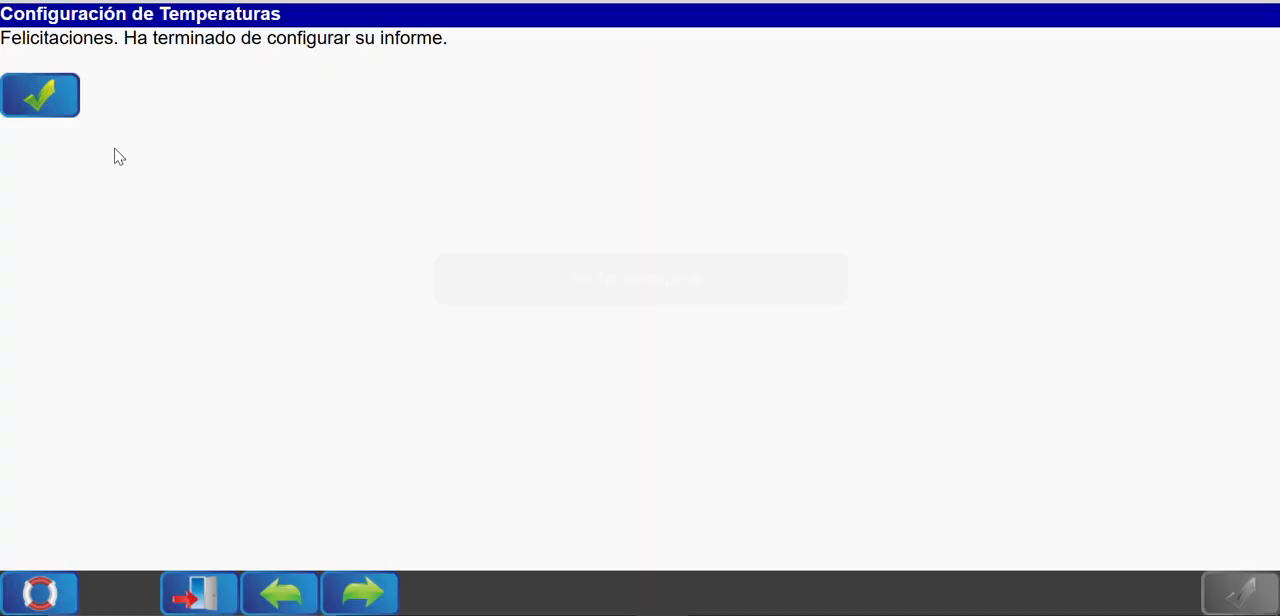
click(57, 108)
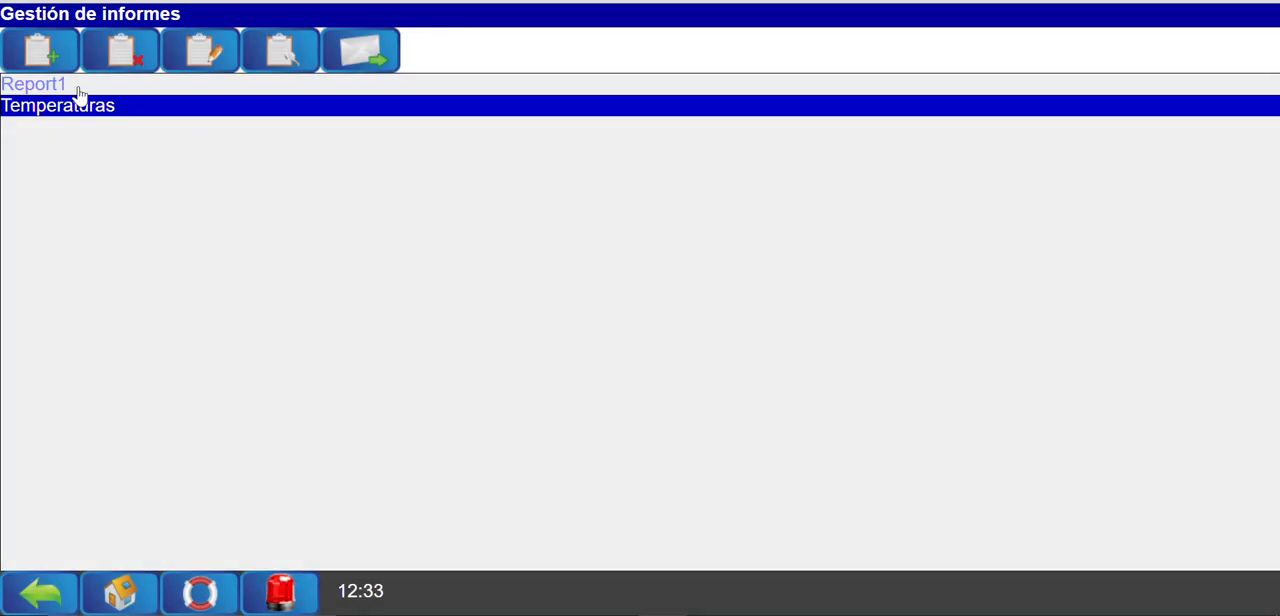
View and refresh the Temperaturas report, examine the three-hour spacing of its rows, and return to report management.
click(281, 66)
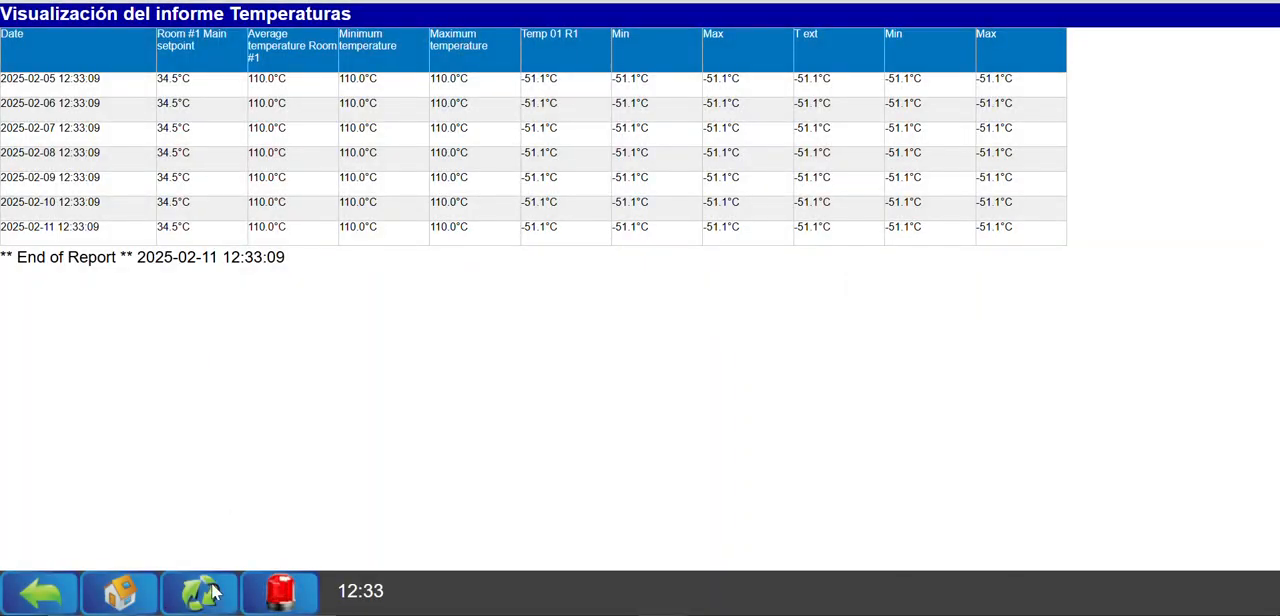
click(207, 582)
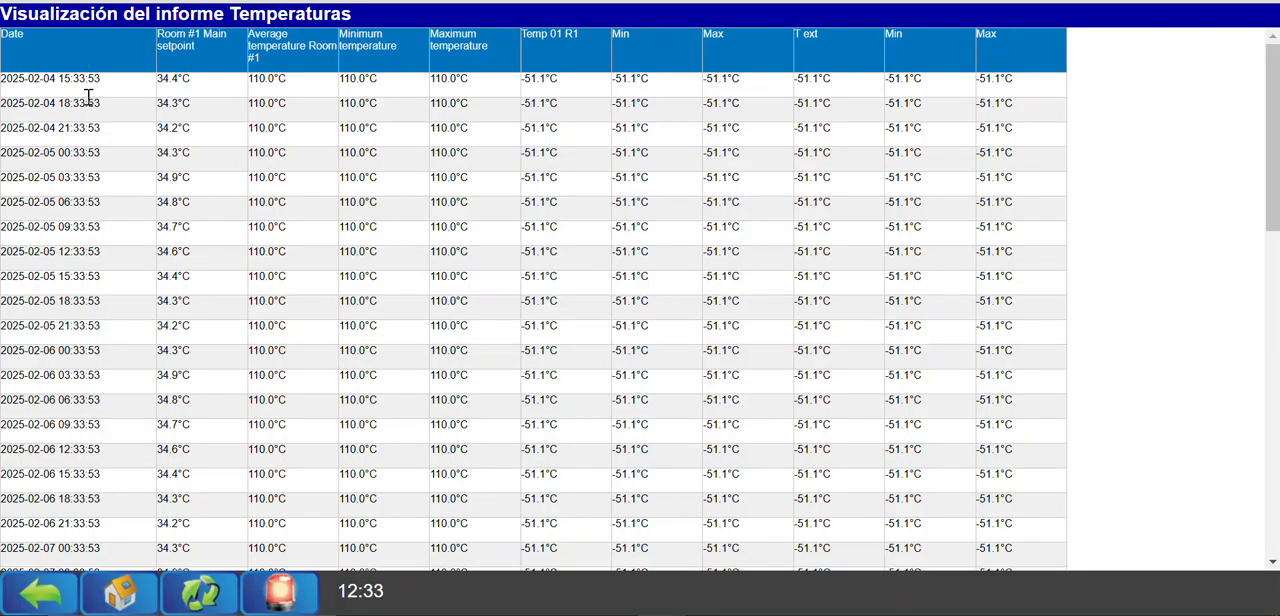
drag(57, 78, 87, 78)
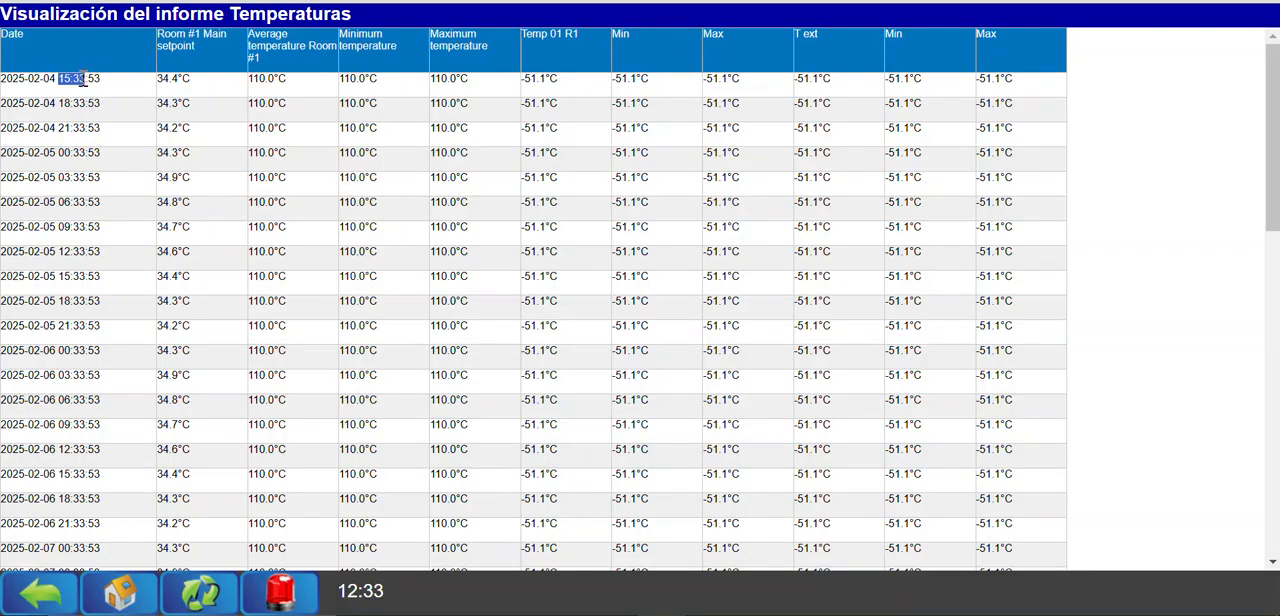
drag(58, 128, 80, 178)
scroll(131, 263, down, 10)
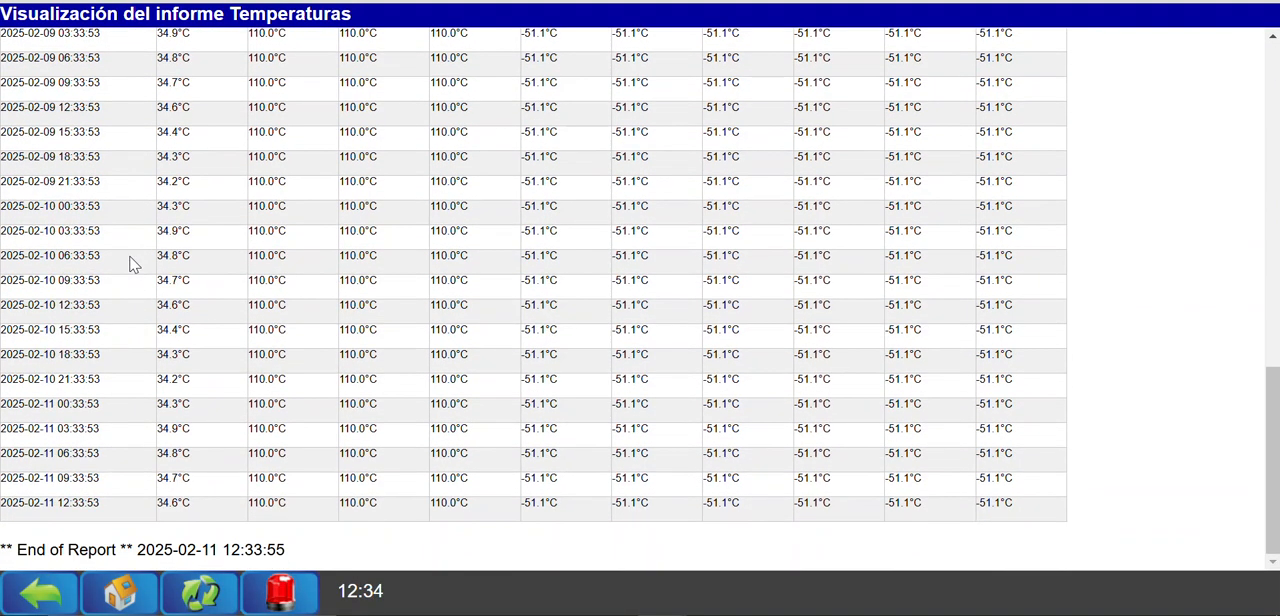
scroll(130, 262, up, 10)
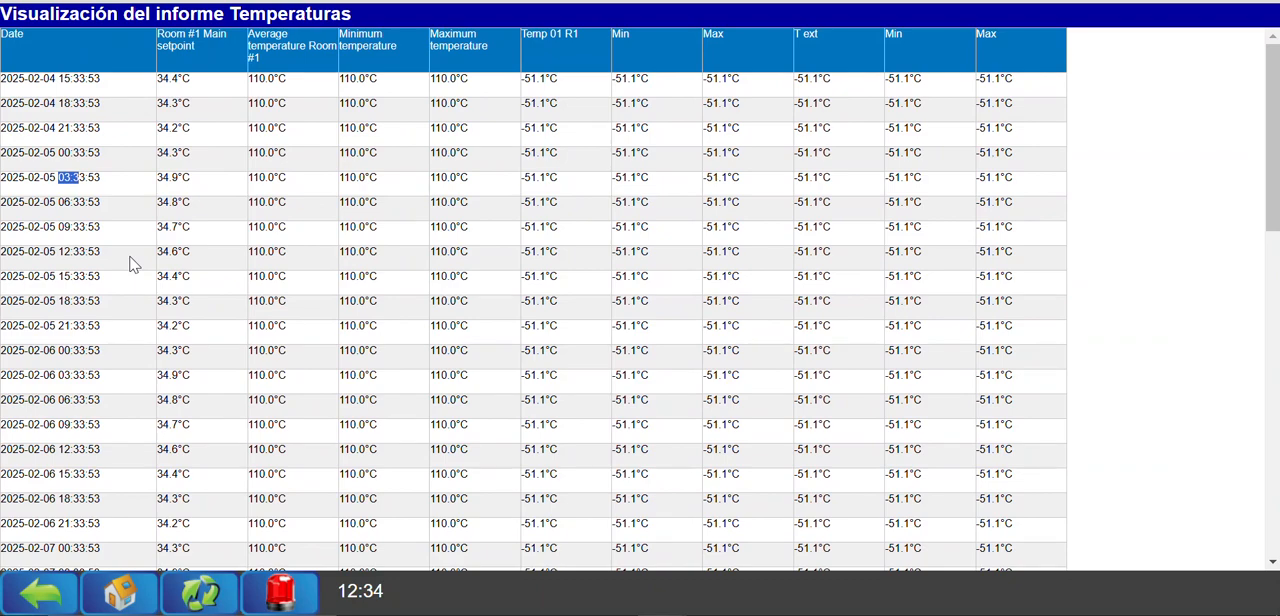
scroll(158, 498, down, 1)
scroll(158, 498, down, 5)
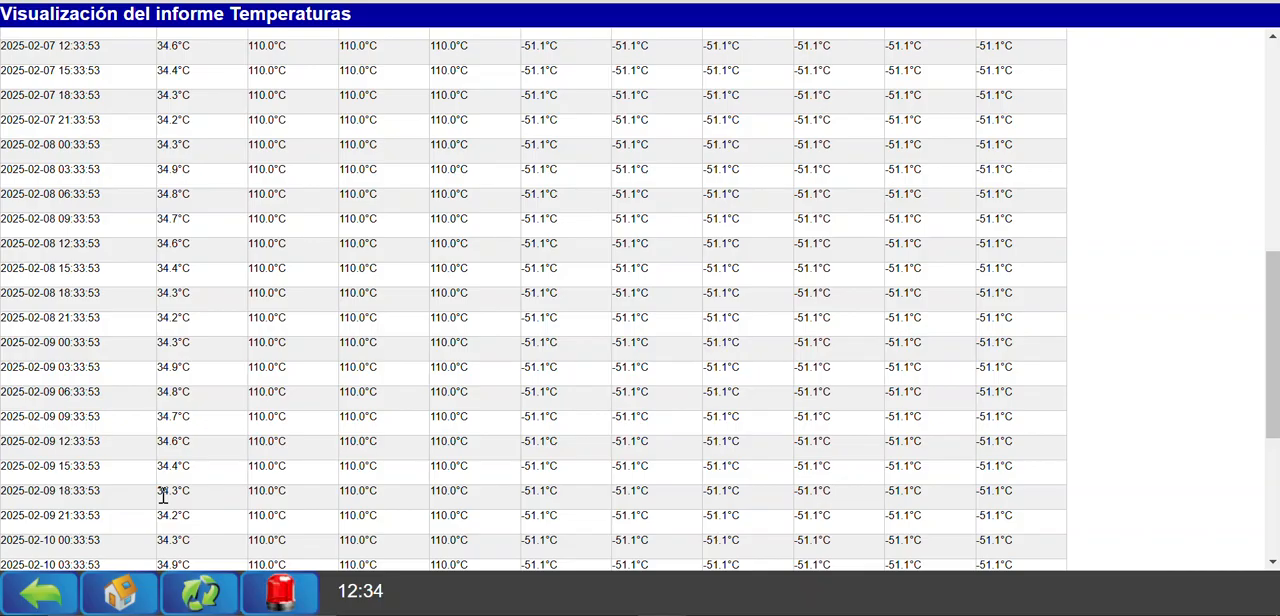
click(60, 584)
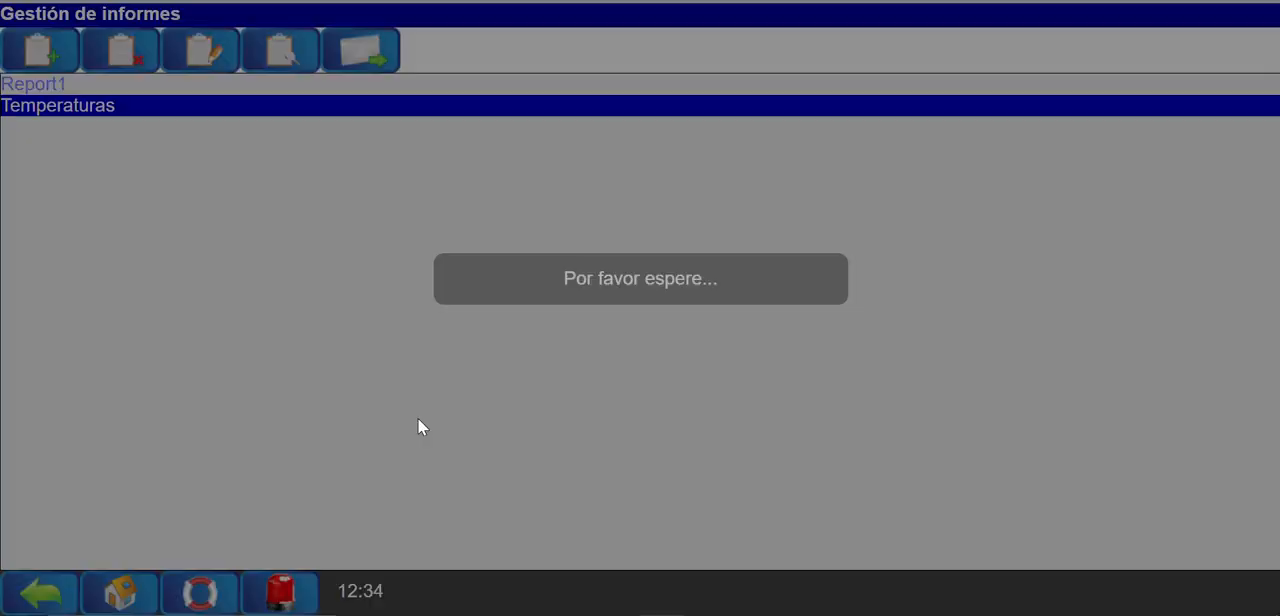
Reopen the Temperaturas report for viewing and return to the report list.
click(281, 52)
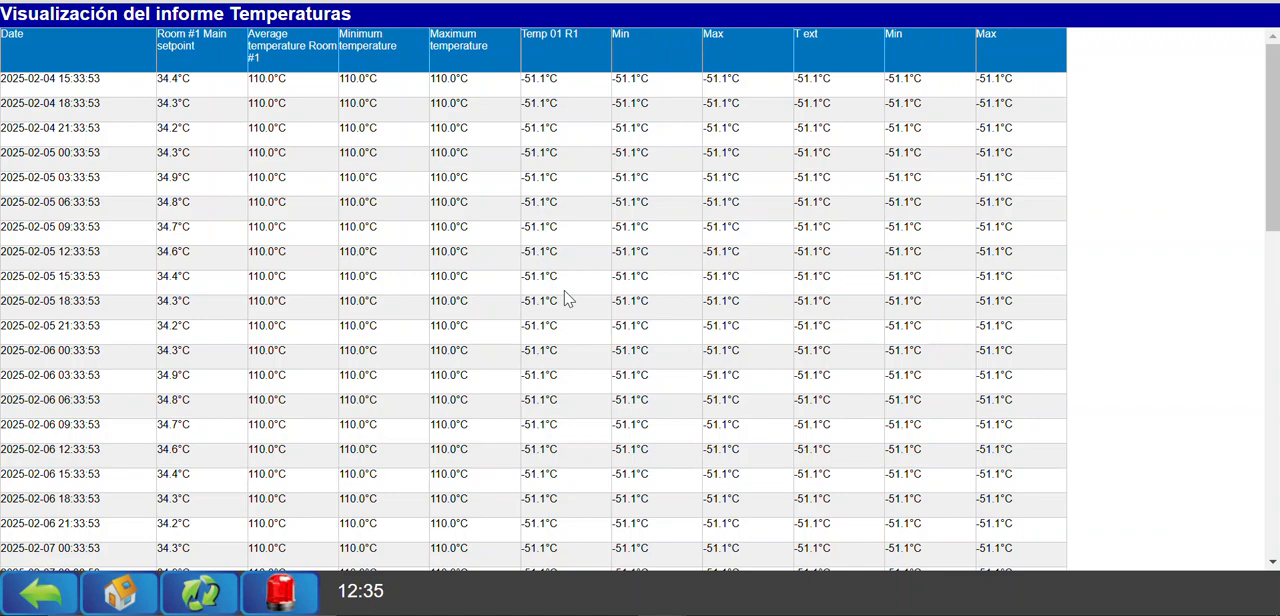
click(48, 596)
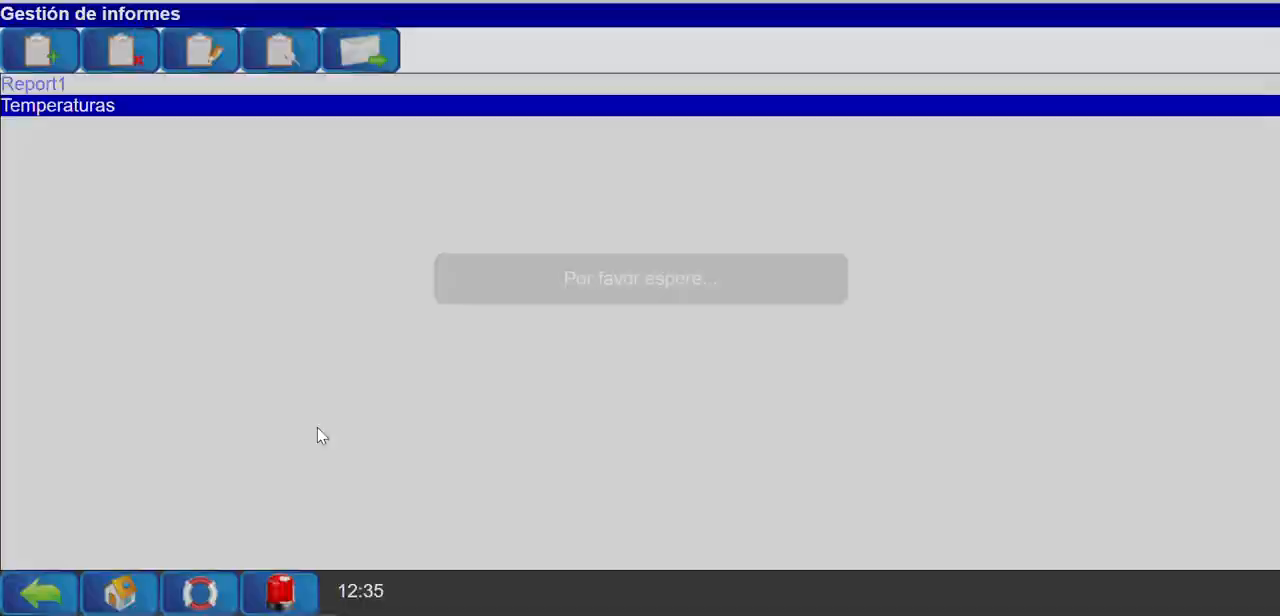
click(272, 52)
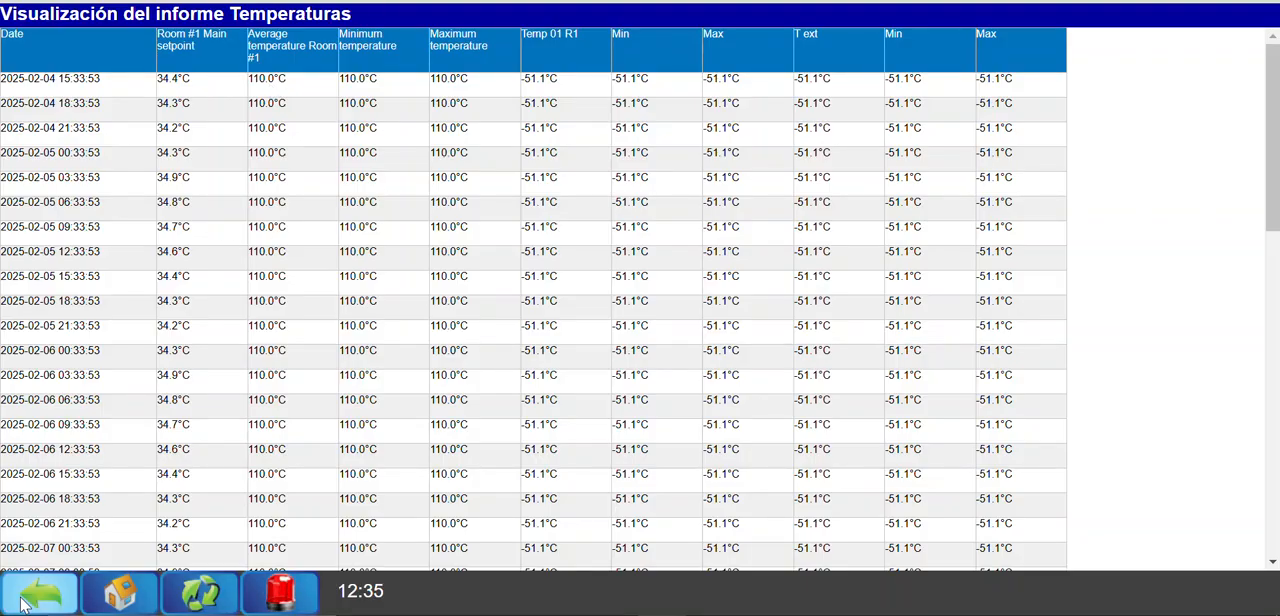
click(24, 600)
Open the Temperaturas report's configuration, review the HTML format choice, and exit the configuration.
click(220, 64)
click(1266, 610)
click(345, 162)
click(343, 220)
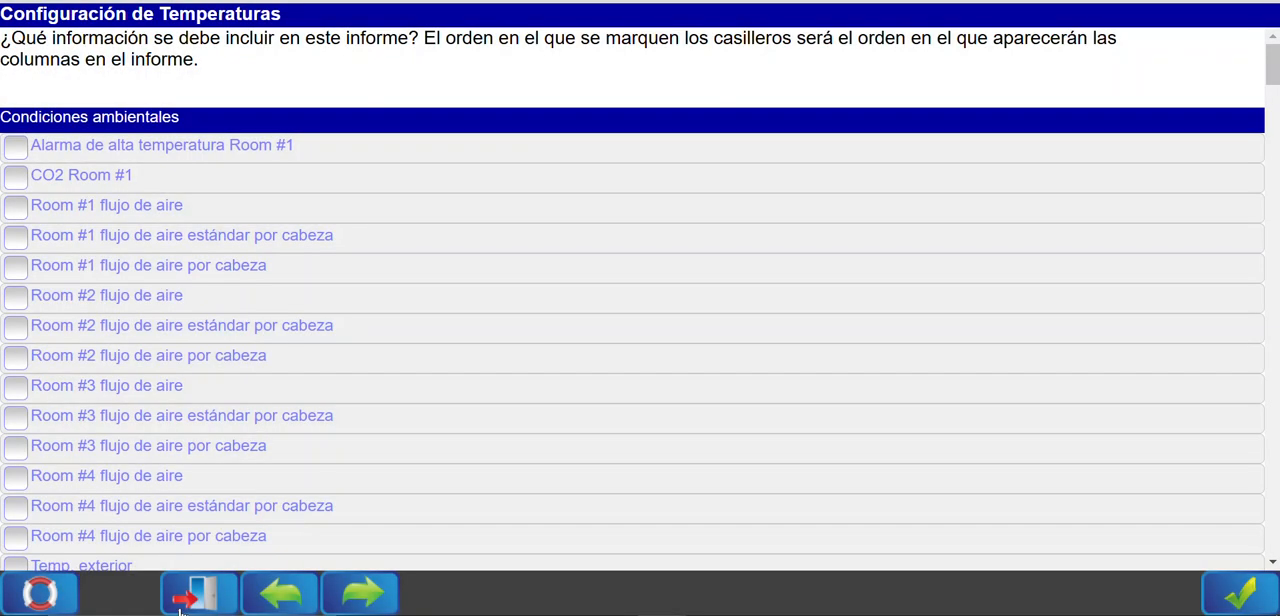
click(182, 606)
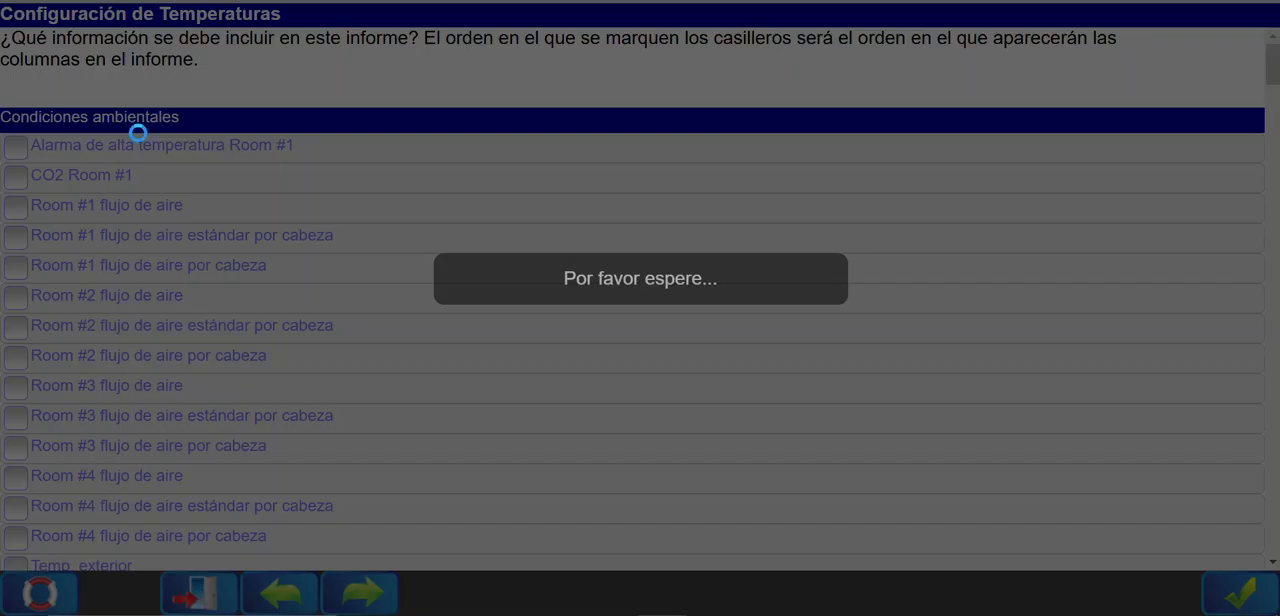
View and refresh the Temperaturas report, examine its rows through the End of Report line, and return to report management.
click(23, 90)
click(274, 54)
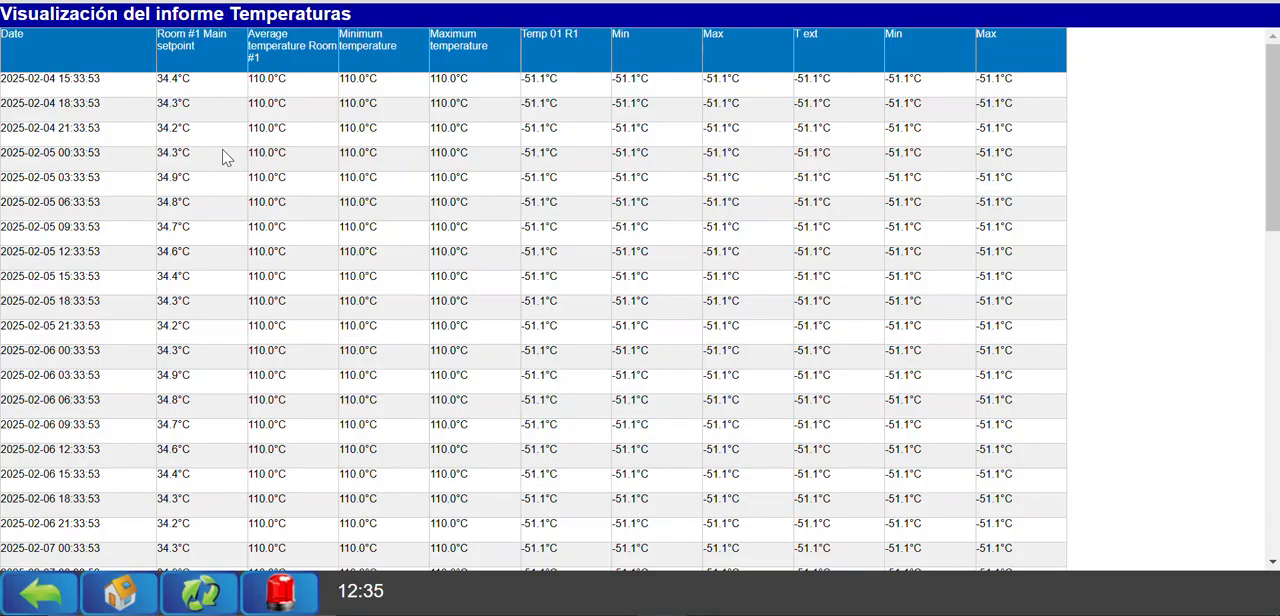
click(208, 591)
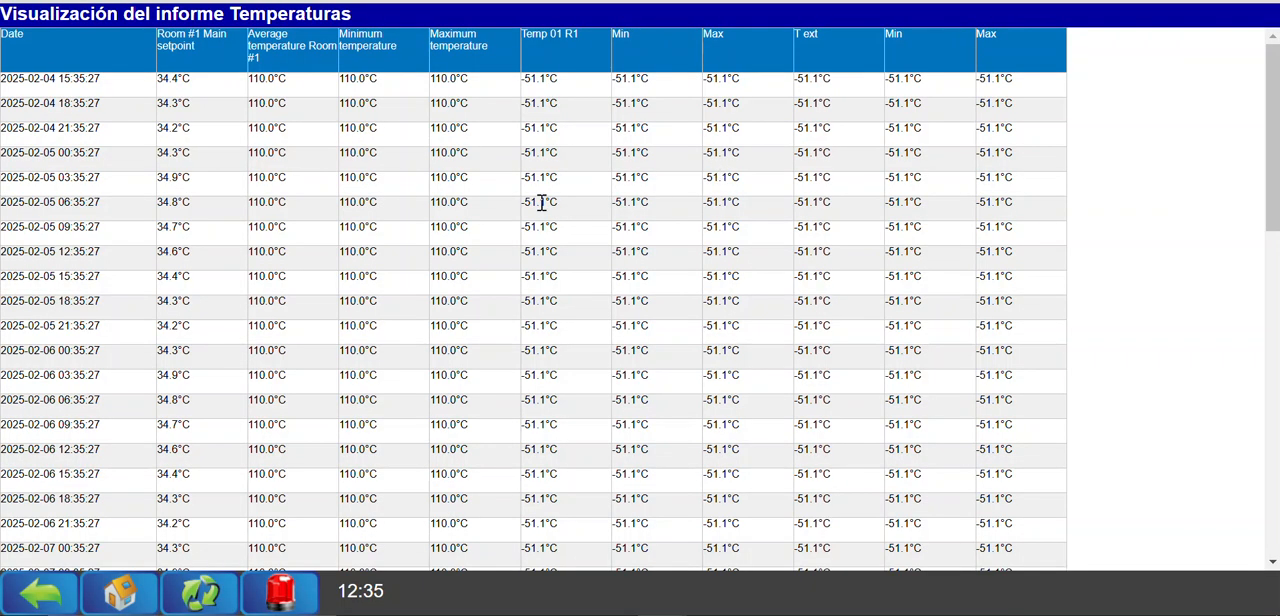
scroll(492, 257, down, 15)
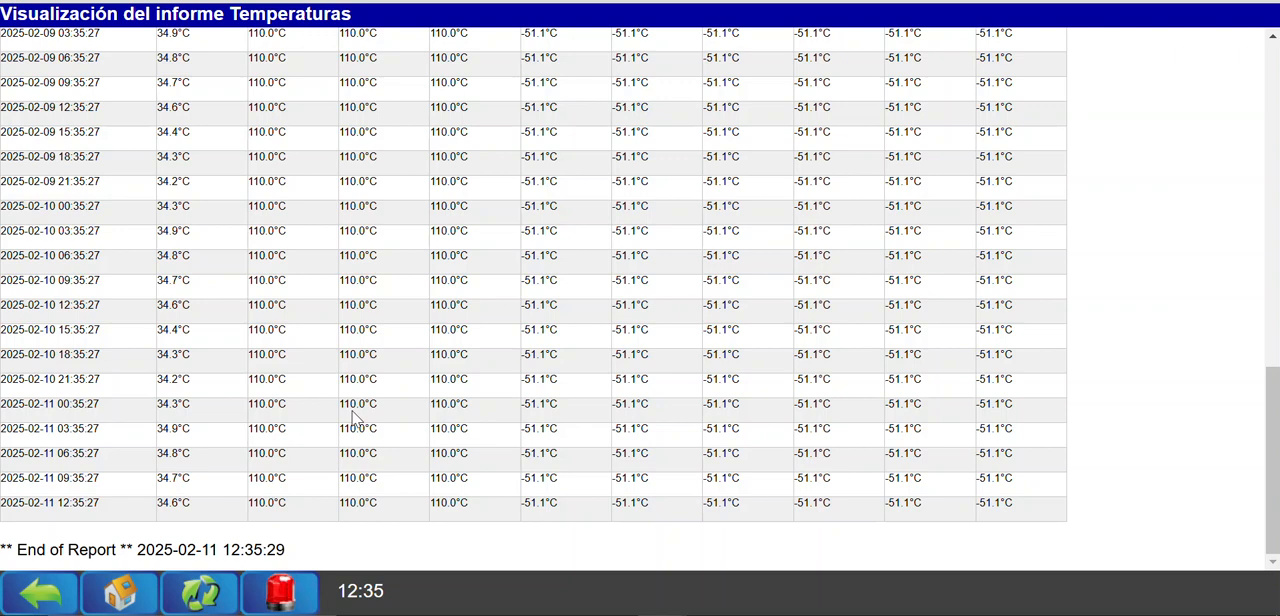
drag(12, 549, 279, 549)
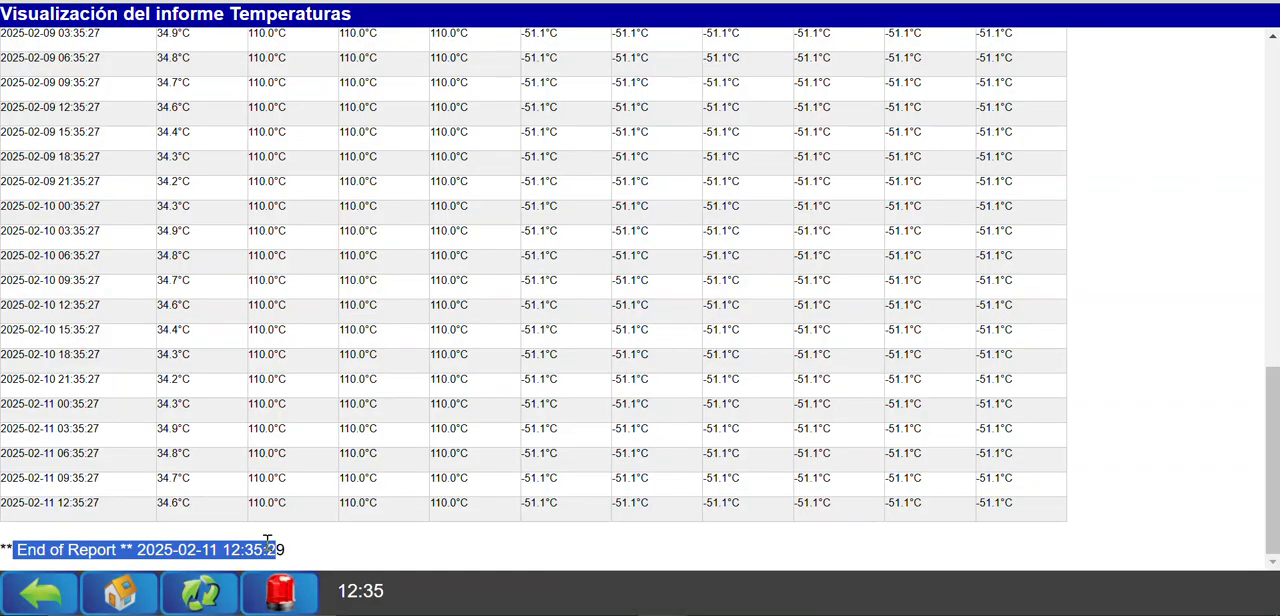
click(247, 541)
drag(18, 549, 120, 549)
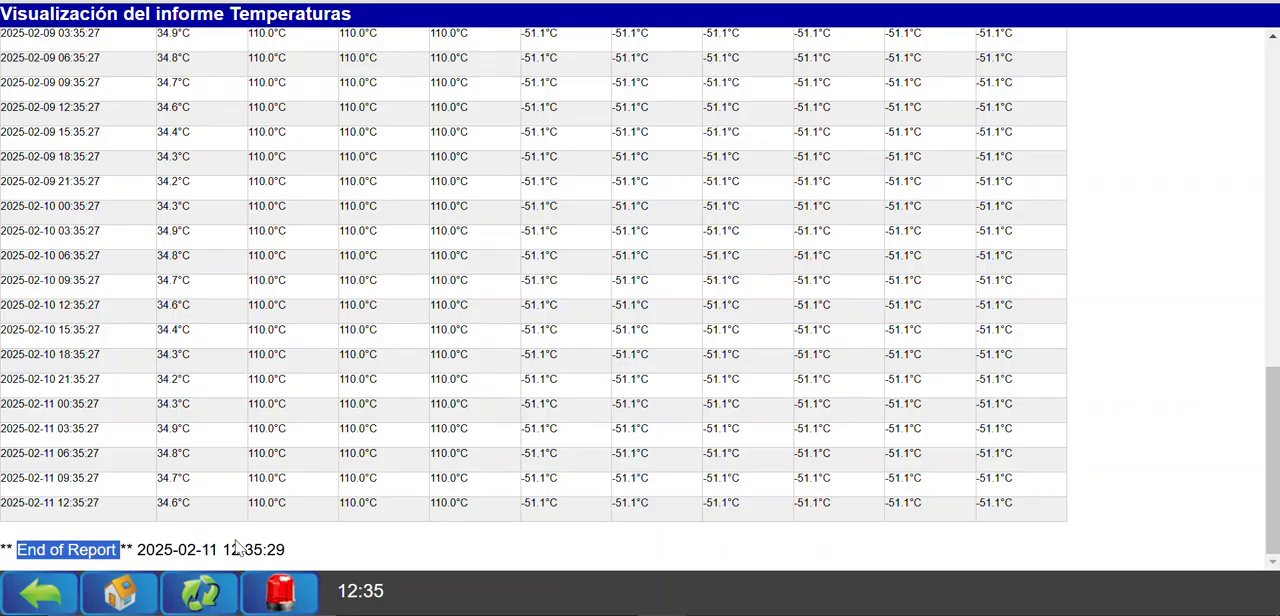
click(68, 594)
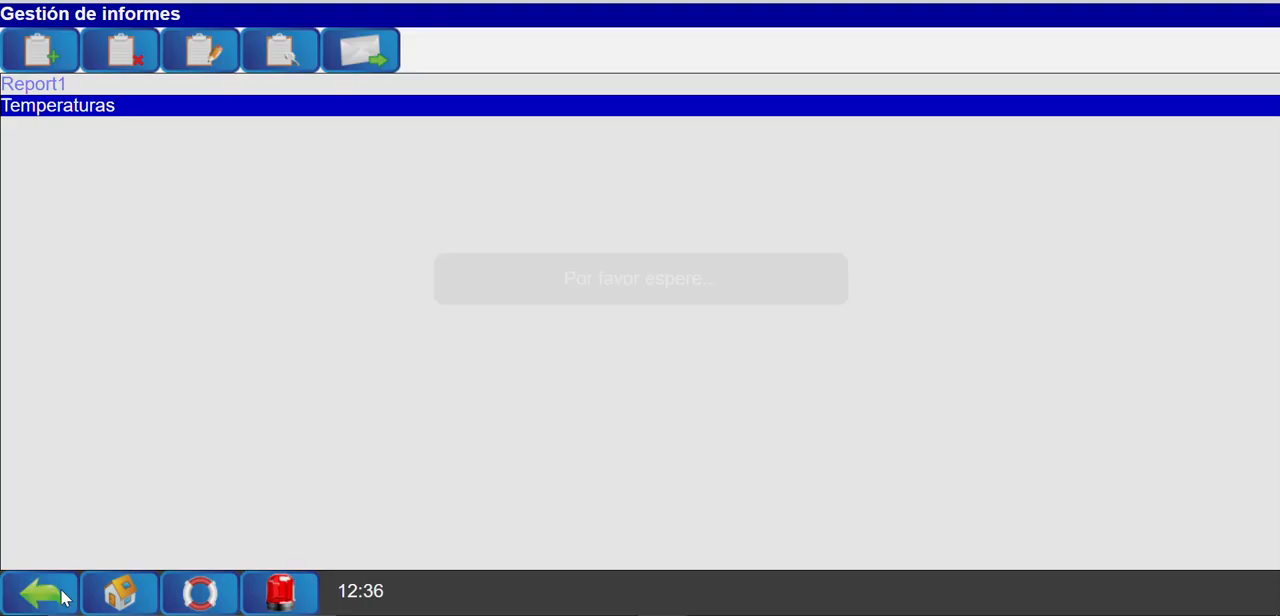